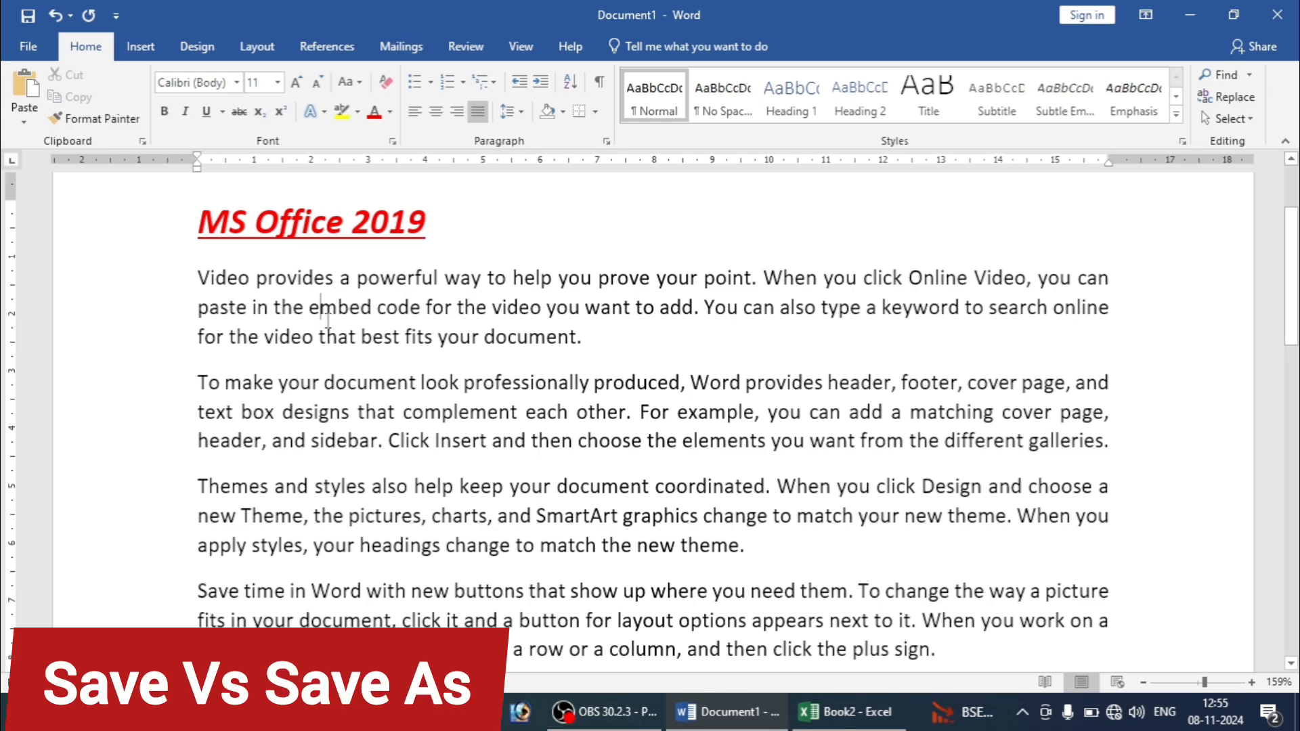
Step: Look through the unsaved document's text from the MS Office 2019 heading down to the last paragraph
key("Up")
key("Down")
key("Down")
key("Down")
key("Down")
key("Down")
key("Down")
key("Down")
key("Down")
key("Down")
key("Down")
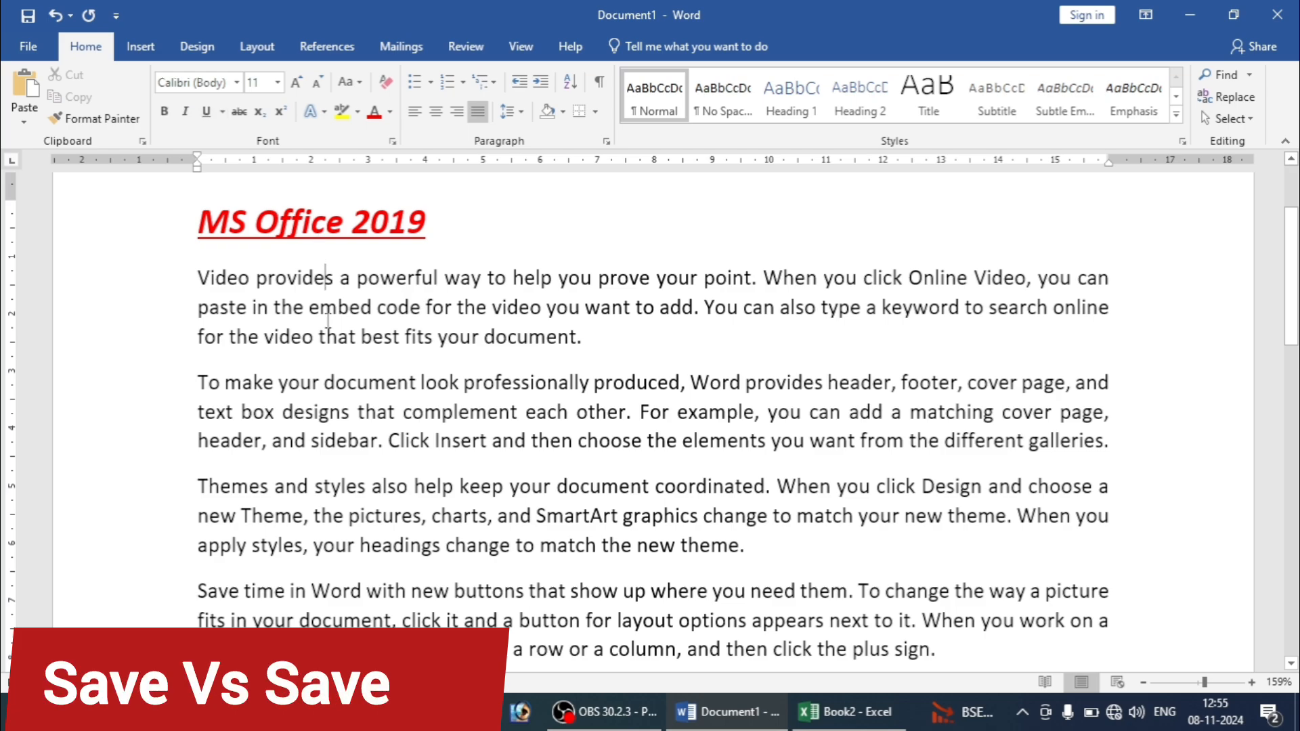
key("Down")
key("Down")
key("Down")
key("Down")
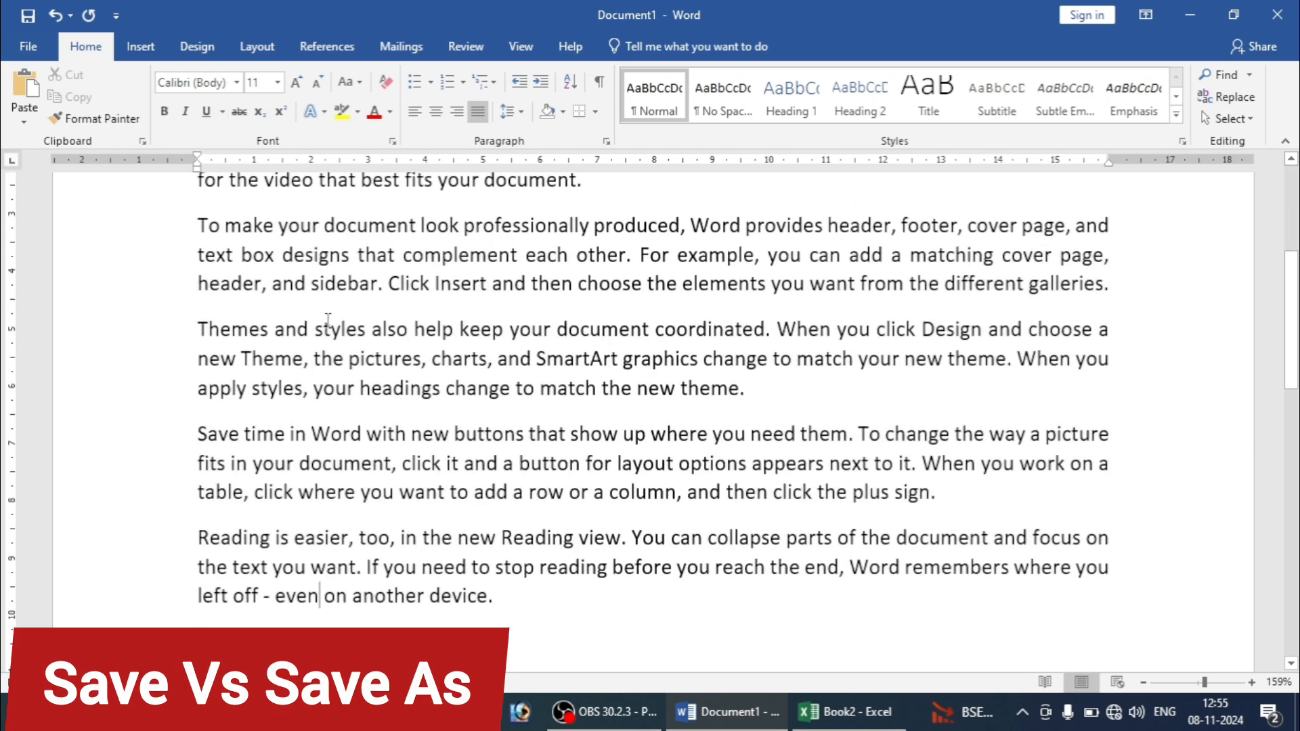
key("ctrl+Home")
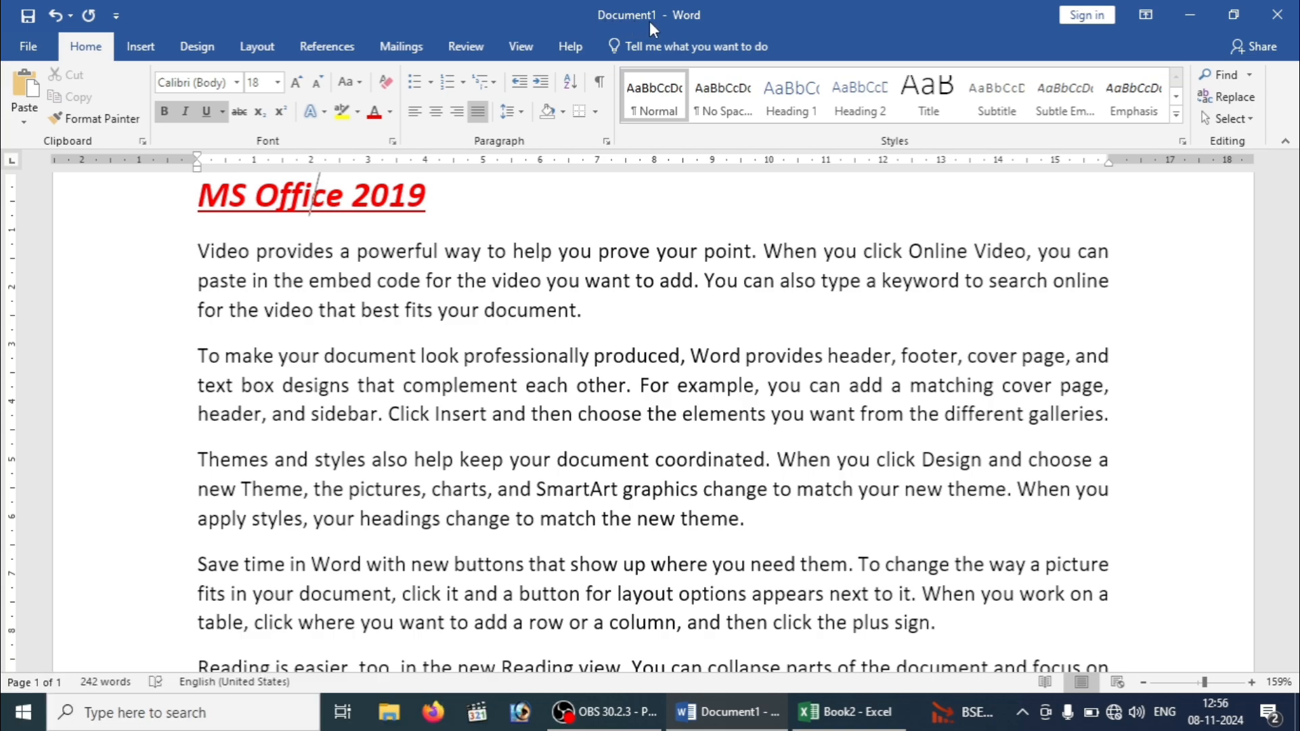
left_click(492, 292)
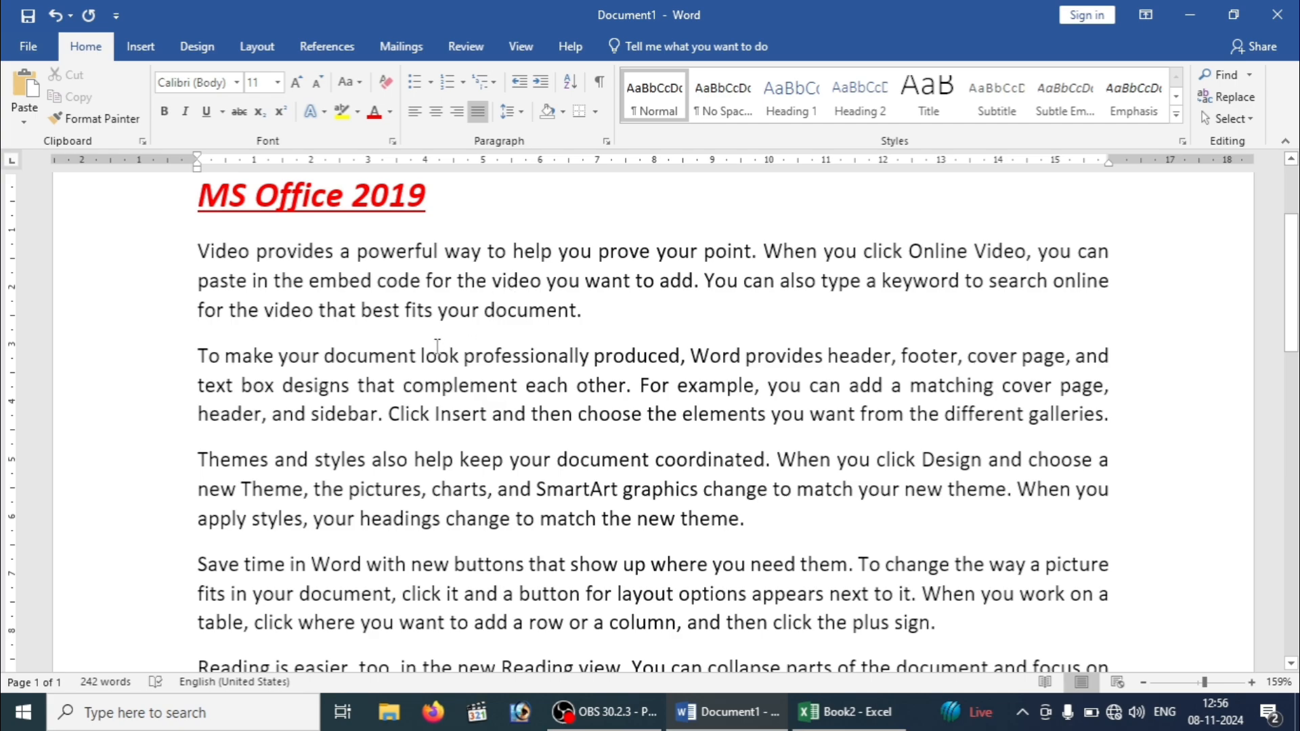
Step: Start saving the new document and choose This PC as the storage location
left_click(10, 56)
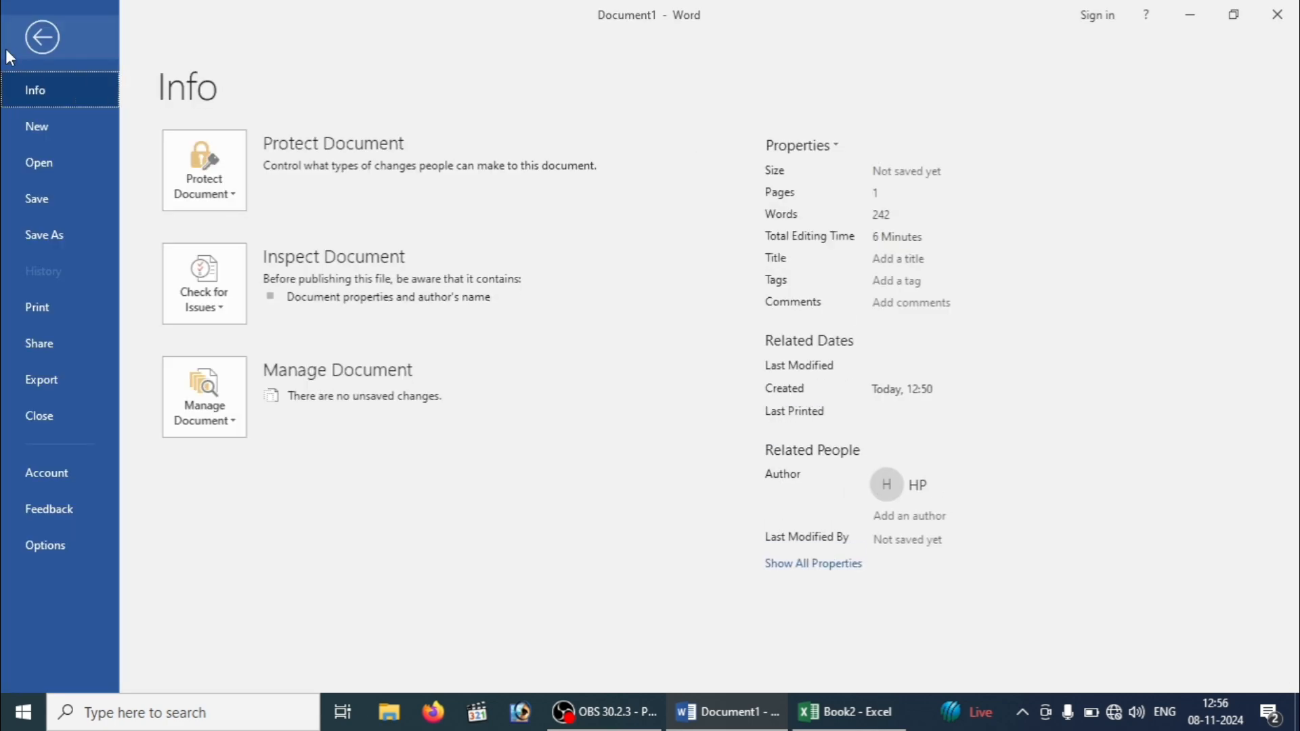
left_click(54, 201)
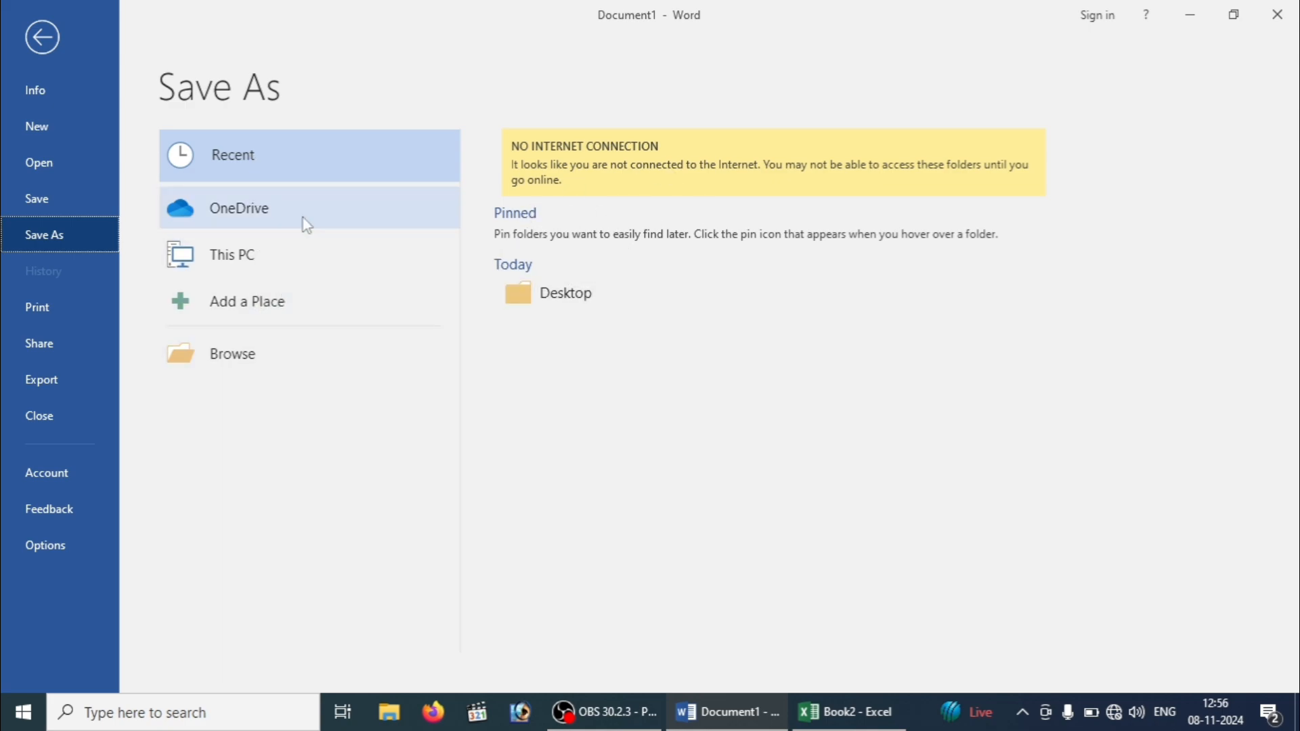
left_click(287, 250)
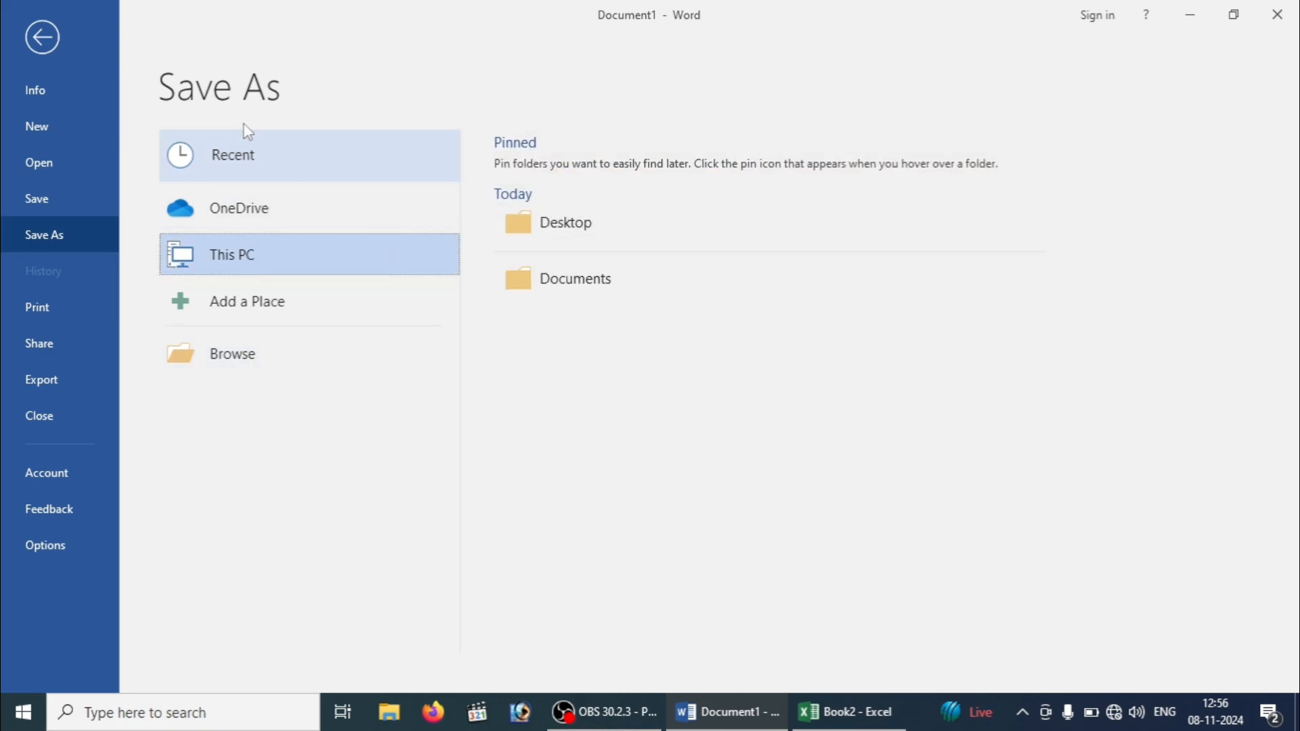
left_click(234, 364)
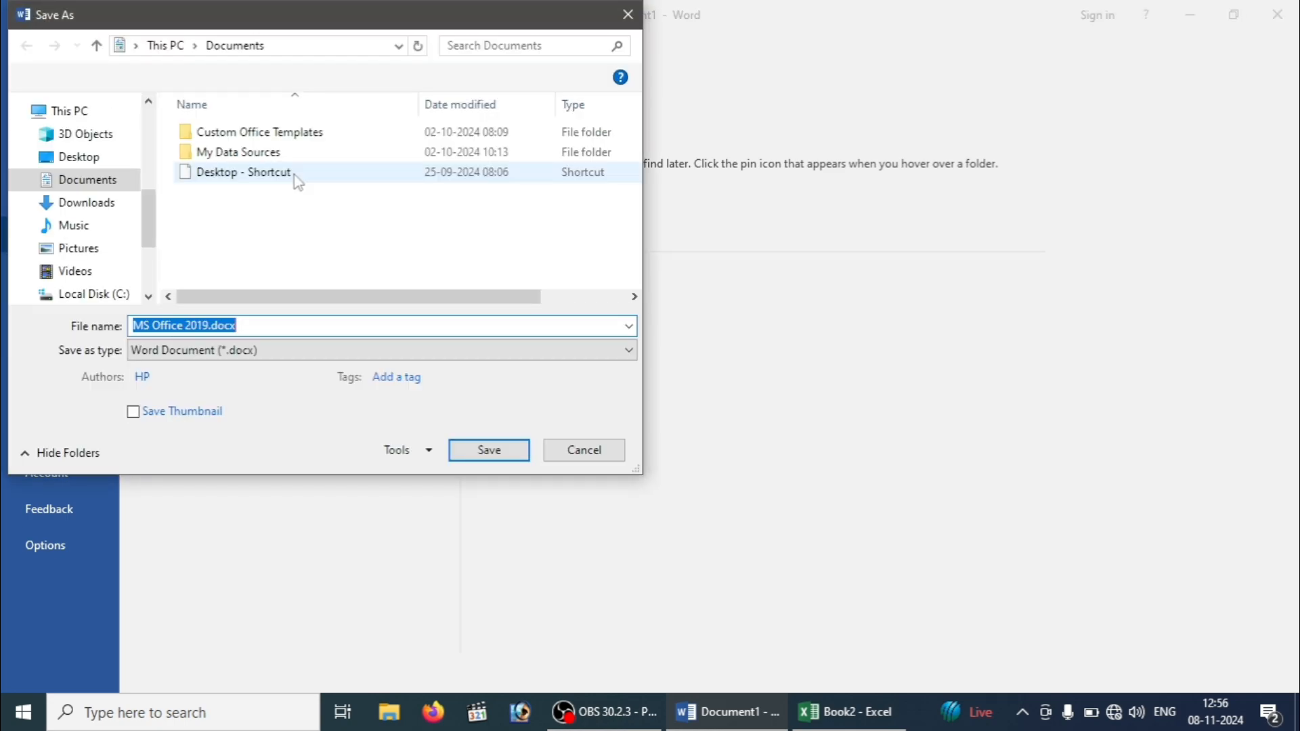
left_click(633, 13)
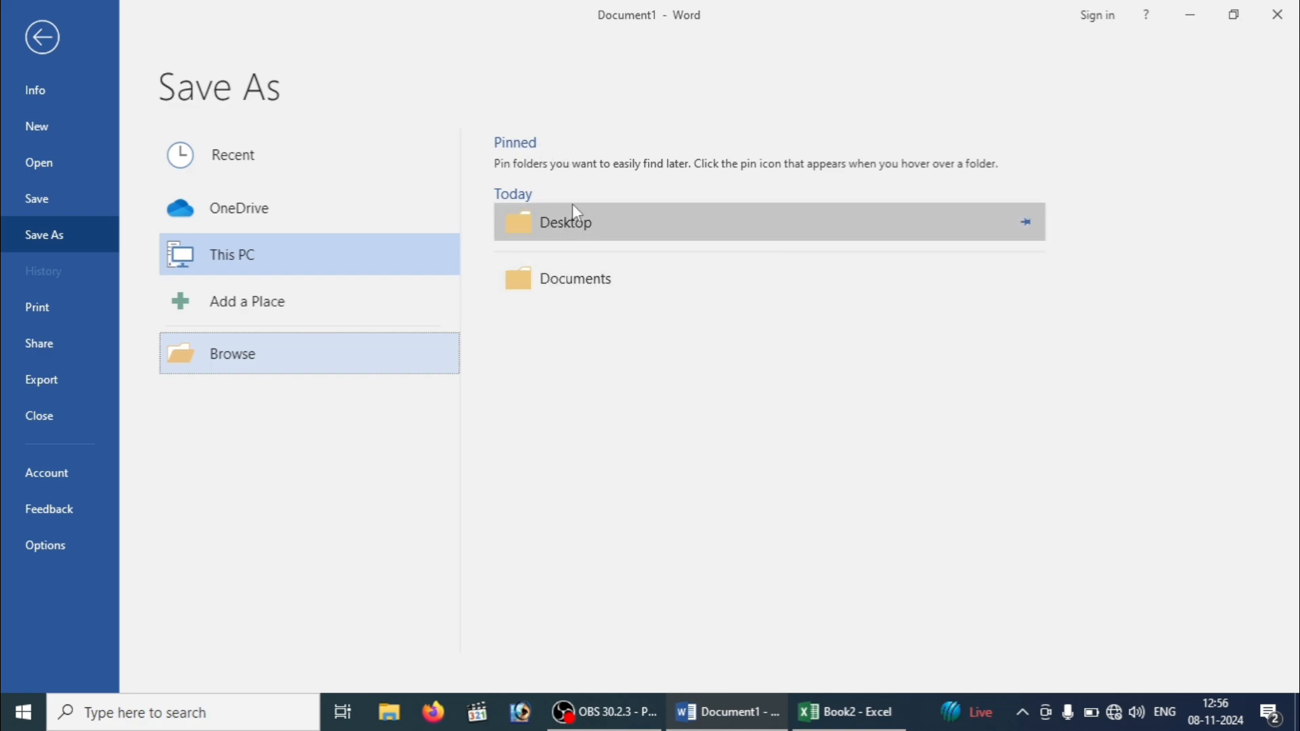
left_click(550, 293)
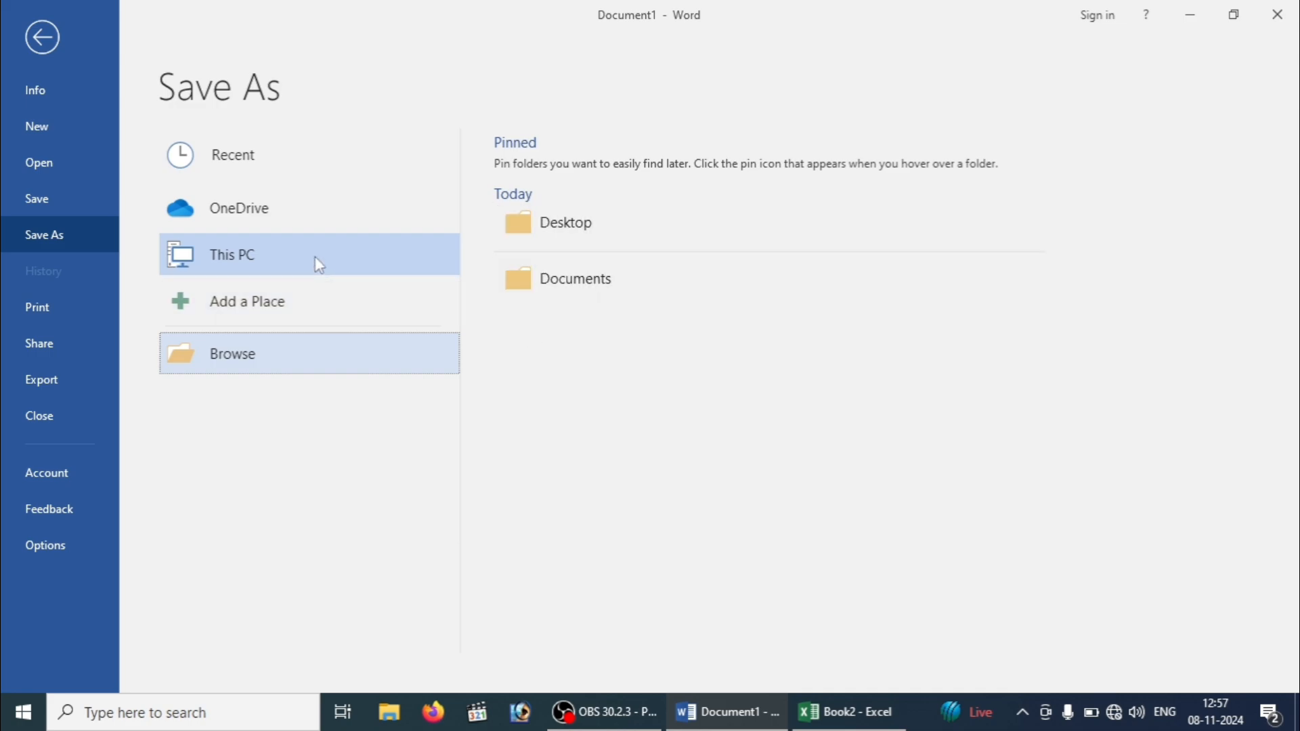
Step: Choose the Desktop as the destination folder for the document
left_click(564, 226)
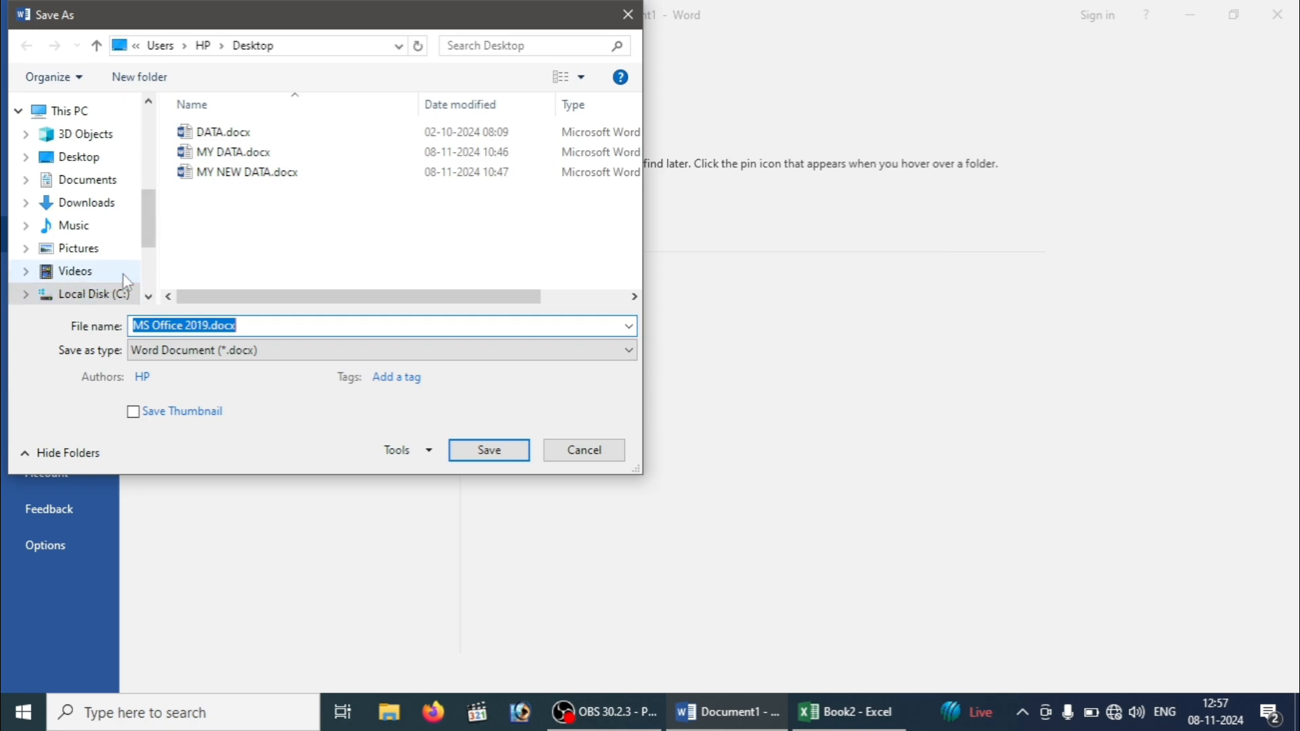
left_click_drag(148, 247, 144, 114)
left_click(82, 145)
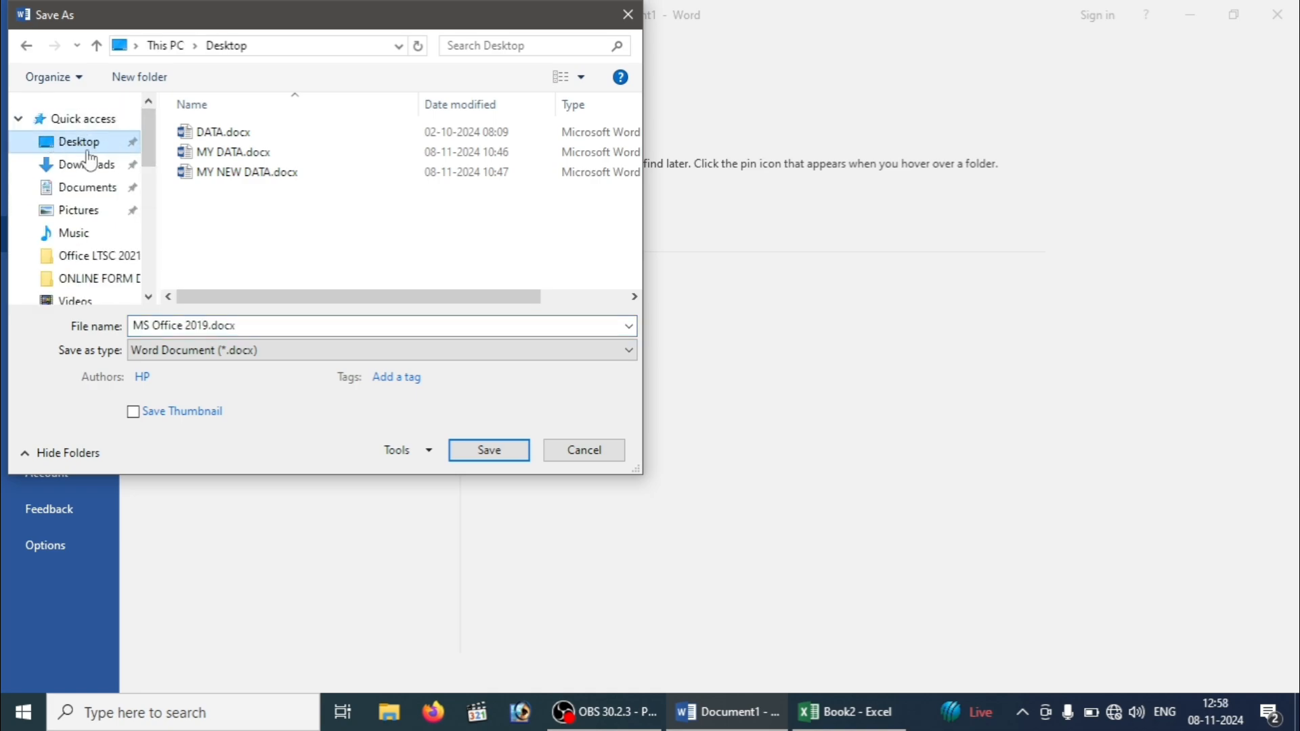
left_click(138, 47)
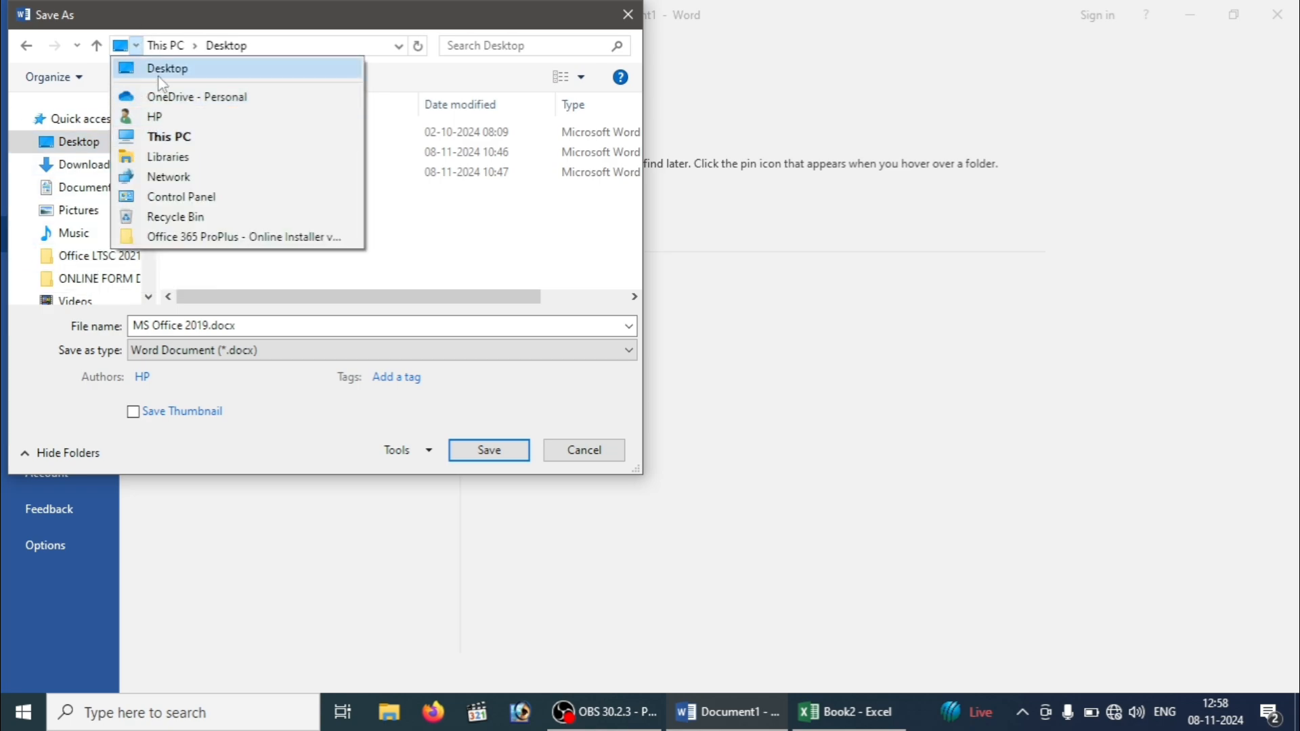
left_click(160, 76)
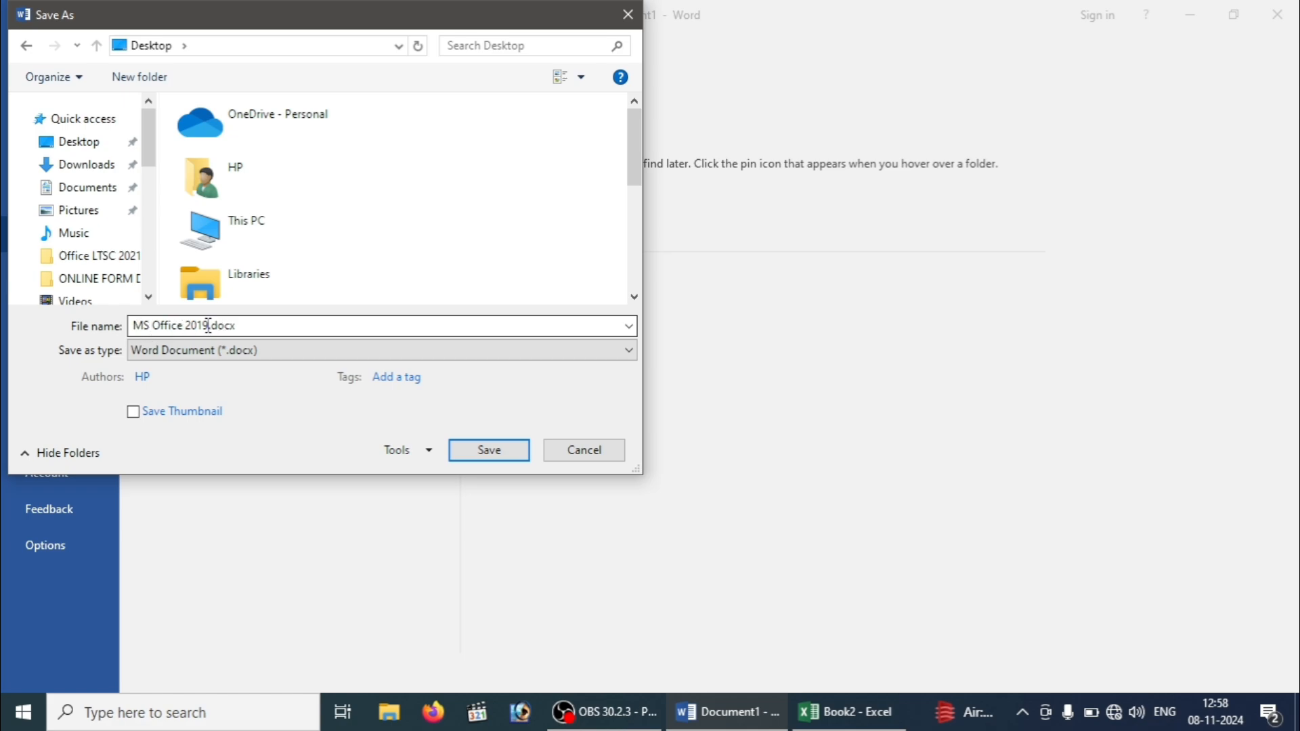
Step: Name the file MS OFFICE NOTES and choose Word Document (*.docx) as its file type
left_click(273, 323)
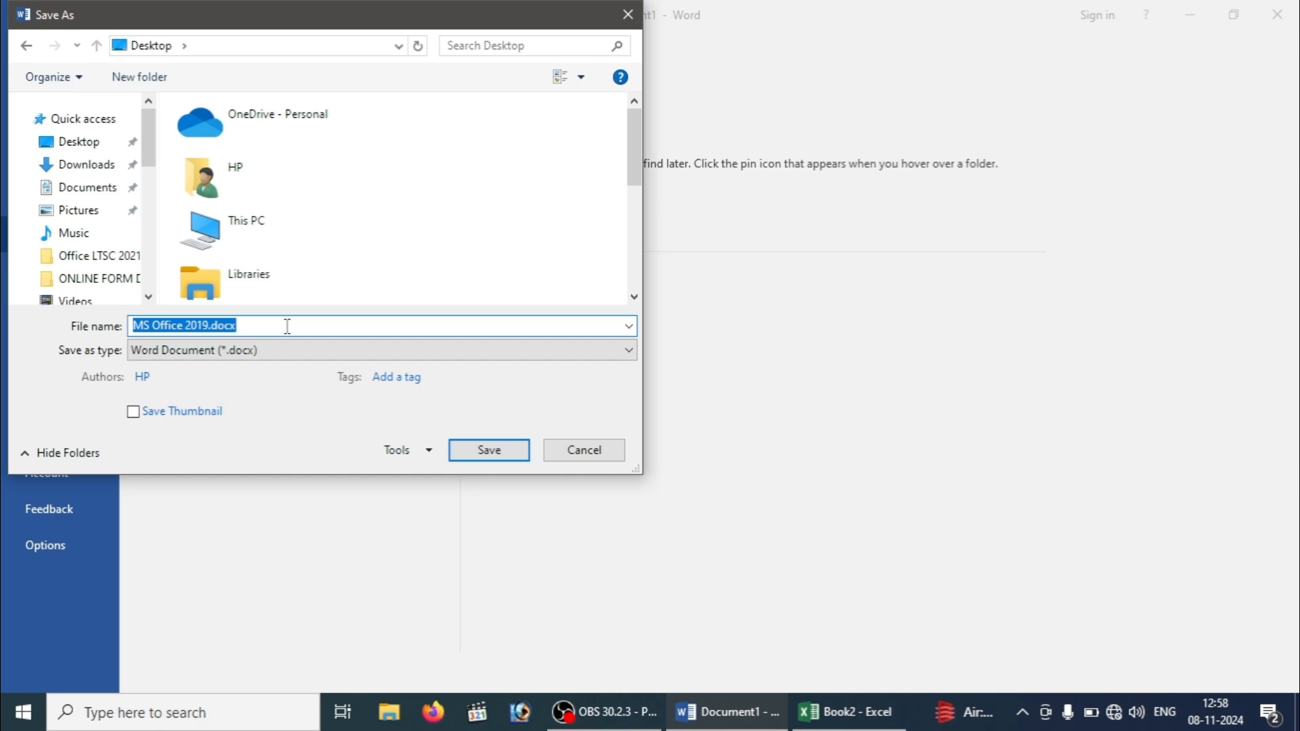
key("BackSpace")
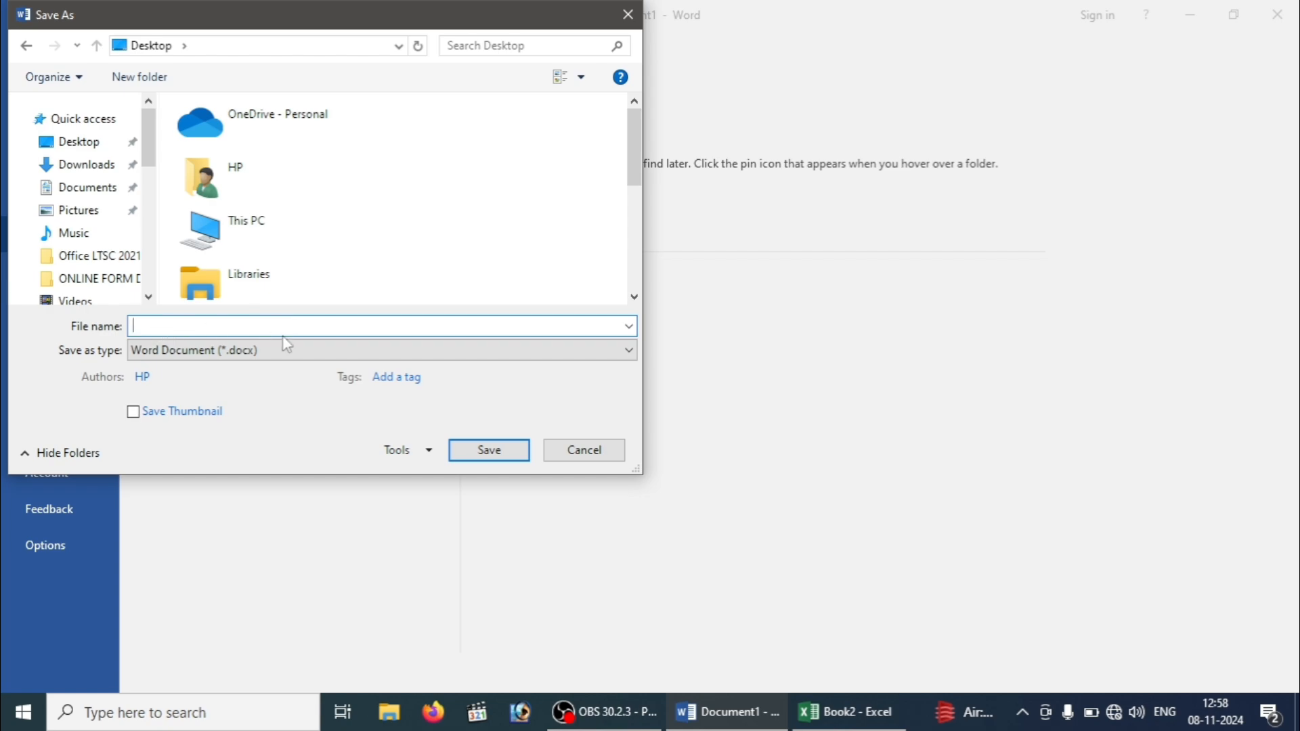
type("MS OFFICE NOTES")
left_click(209, 353)
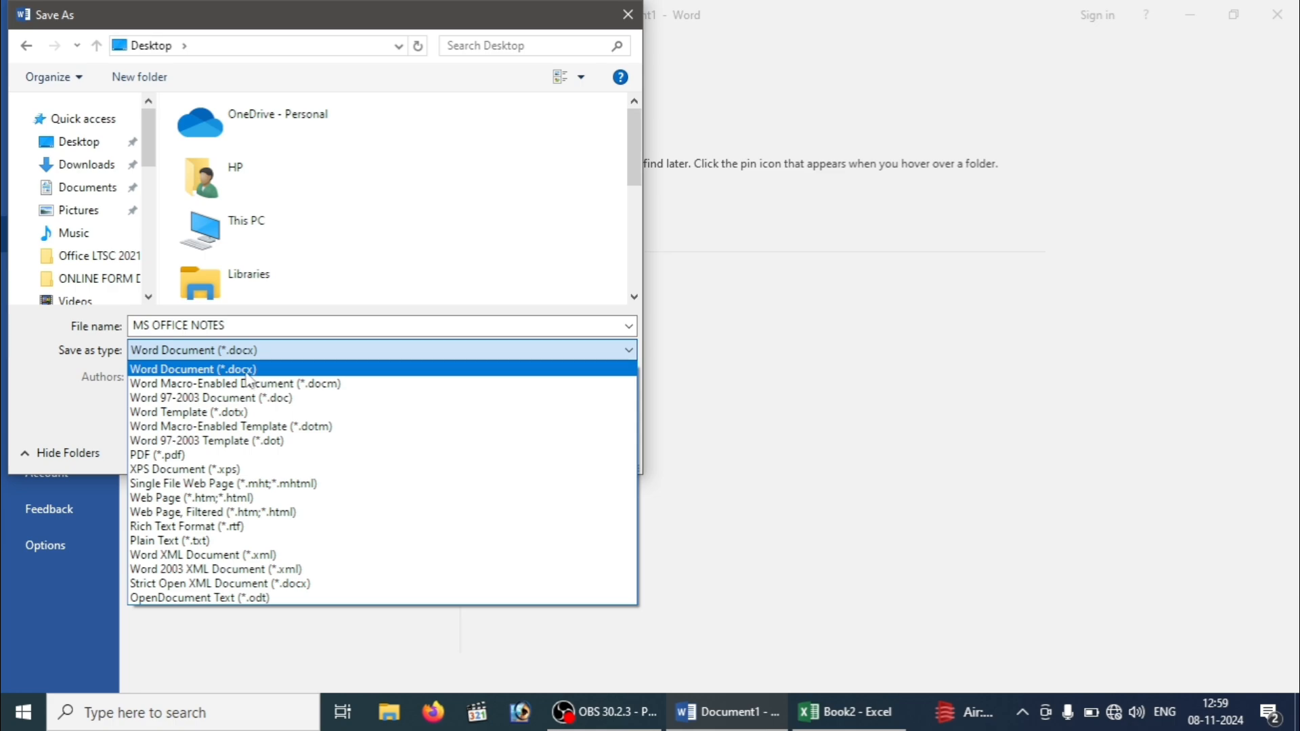
left_click(247, 374)
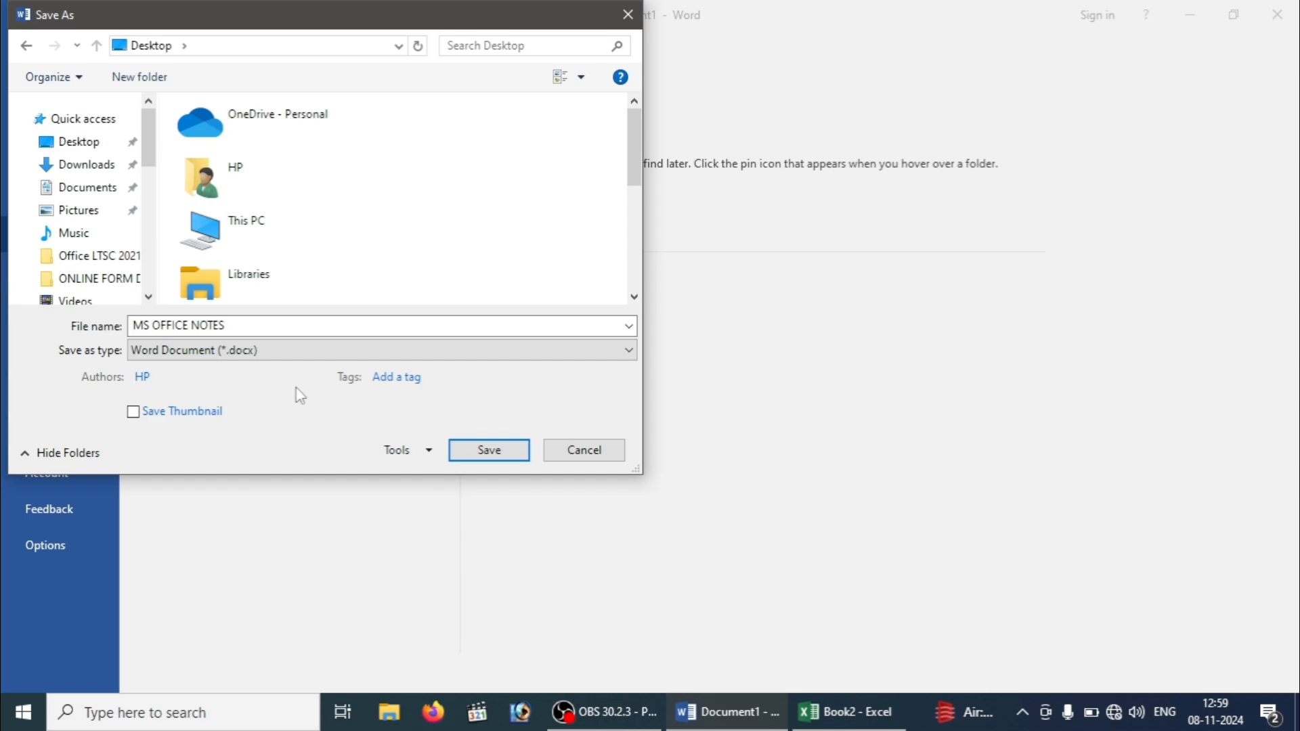
Step: Try PDF (*.pdf) as the file type and return it to Word Document (*.docx)
left_click(262, 352)
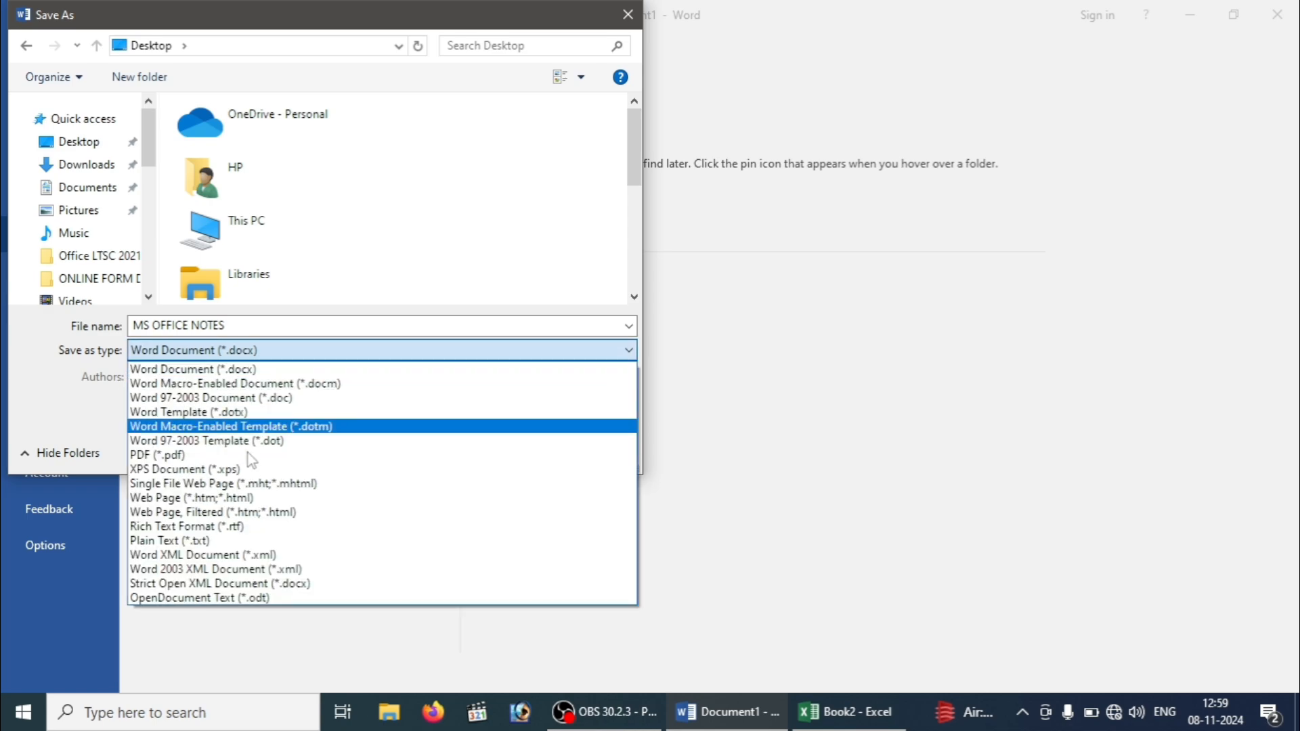
left_click(190, 454)
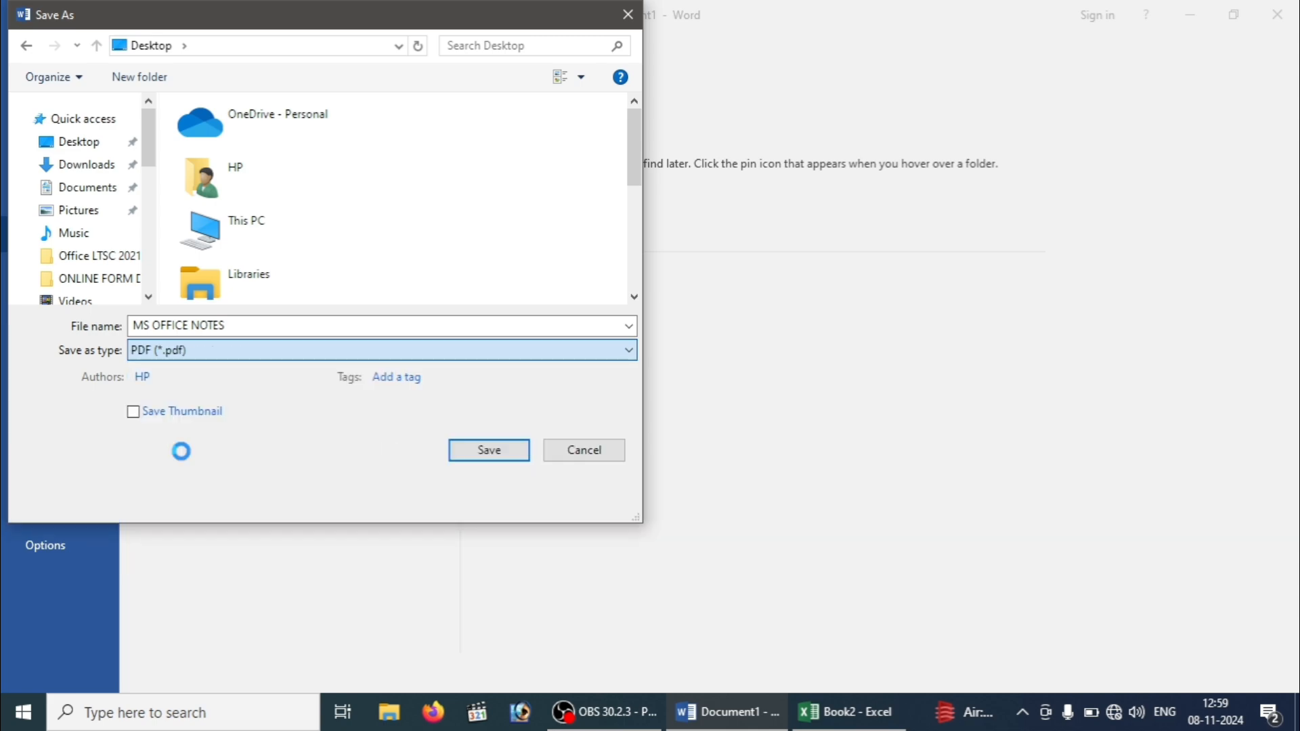
left_click(207, 359)
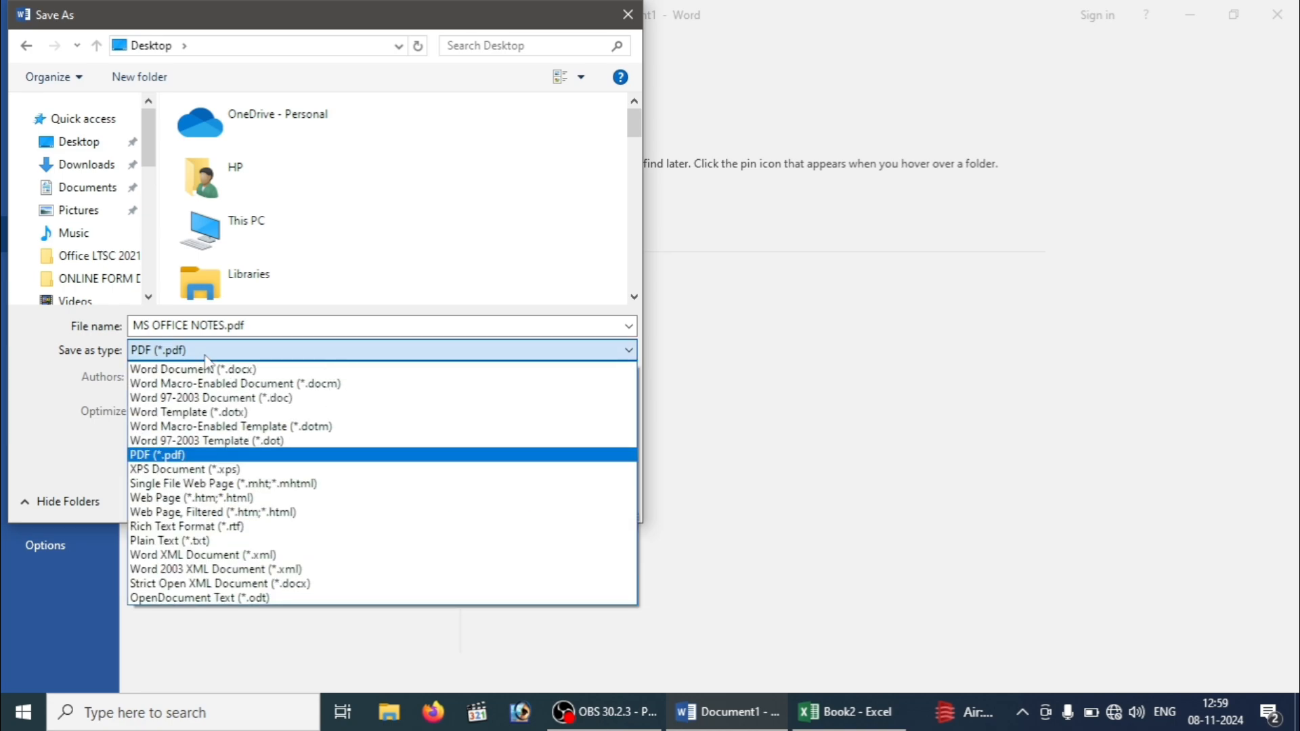
left_click(203, 369)
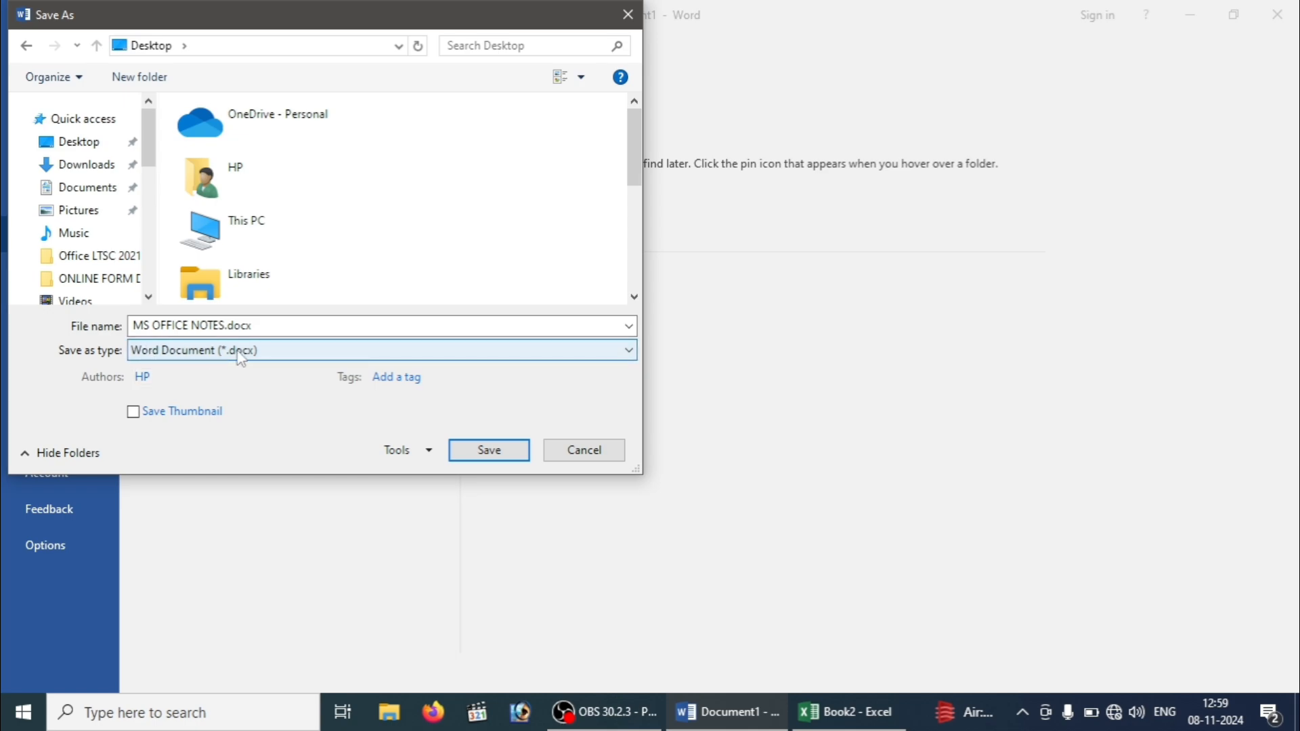
Step: Save the document with the chosen name and type, and close it
left_click(485, 450)
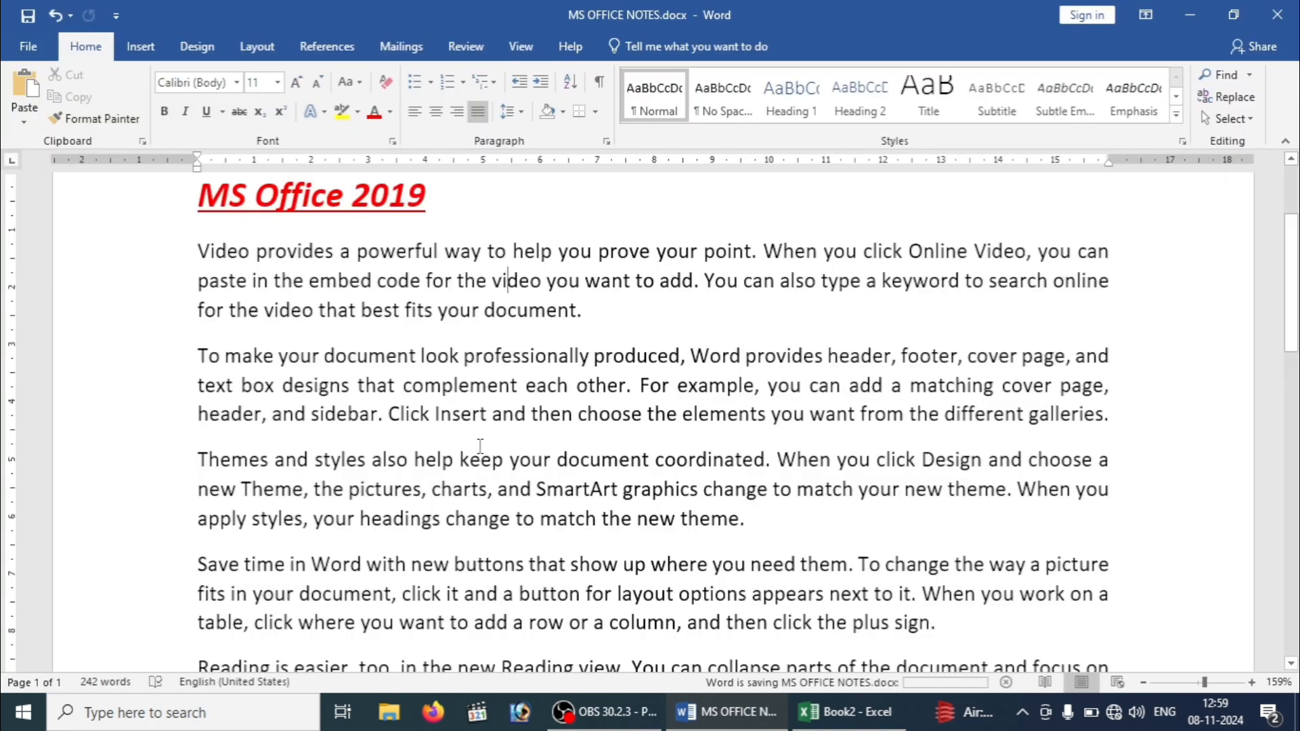
left_click(575, 357)
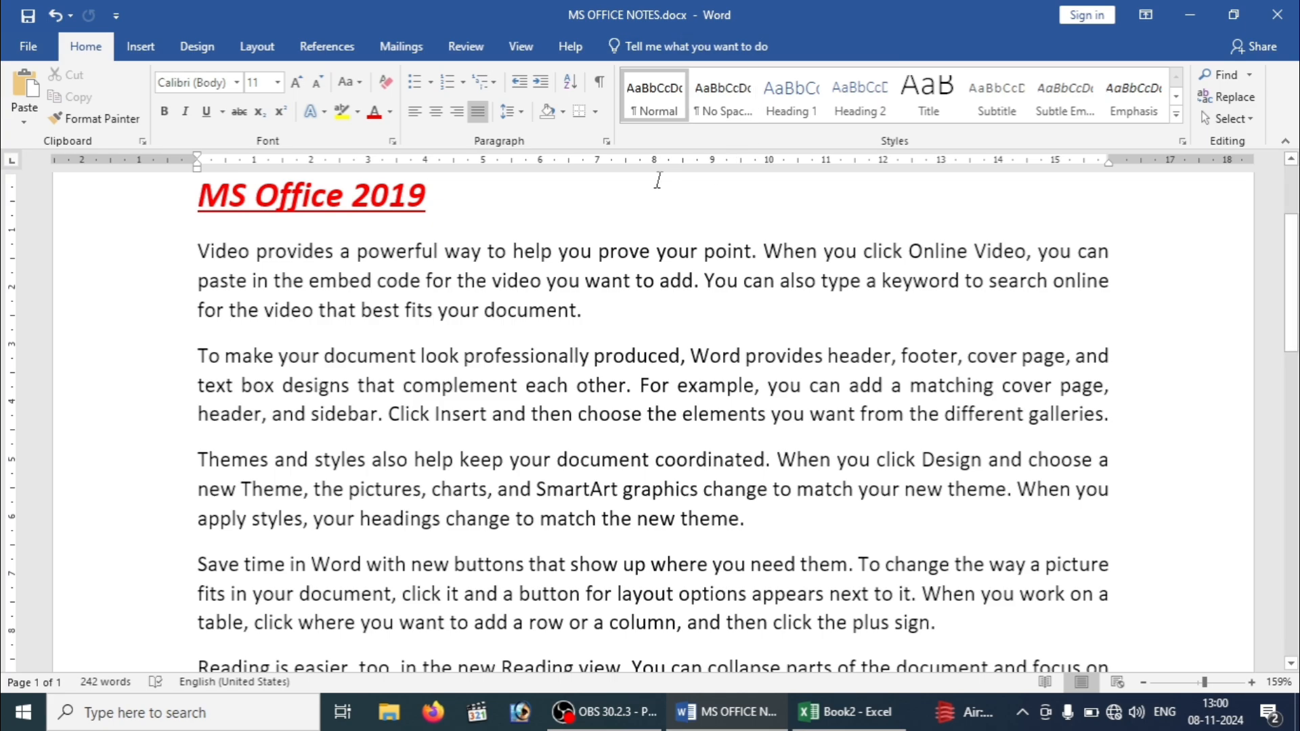
left_click(564, 274)
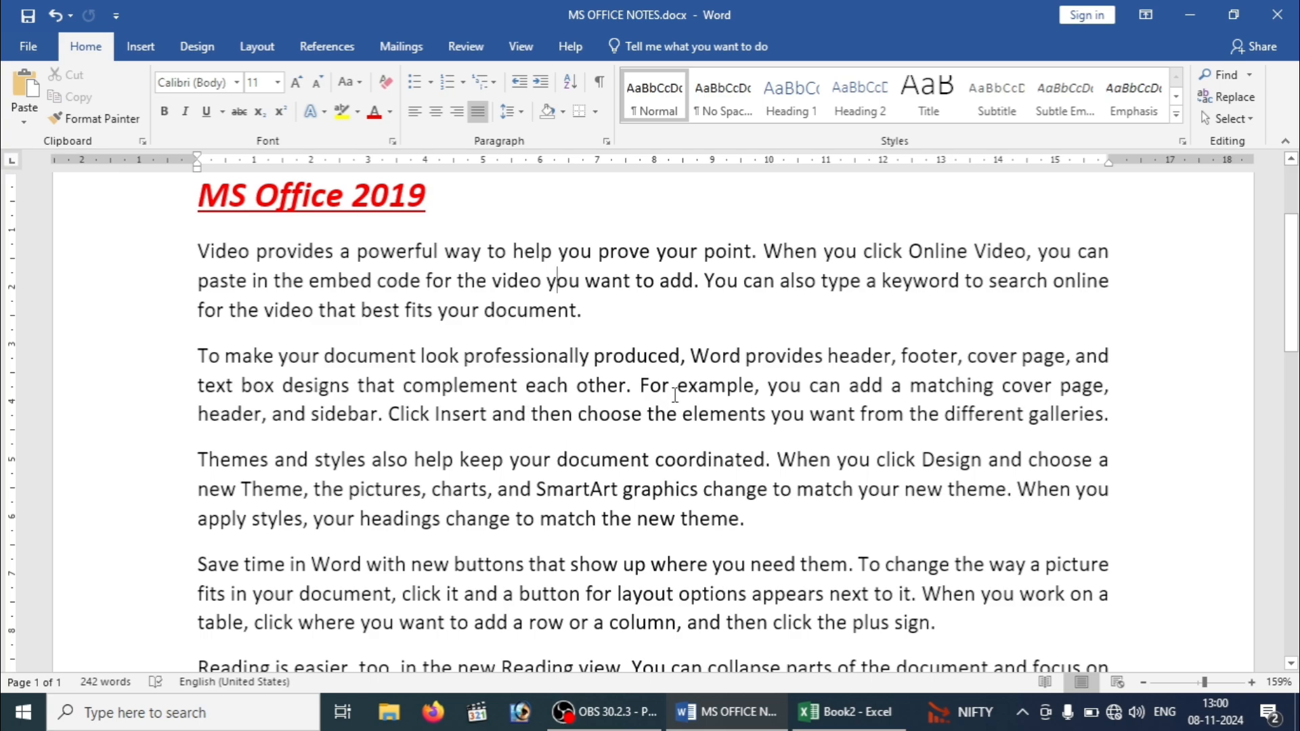
left_click(675, 395)
left_click(1292, 8)
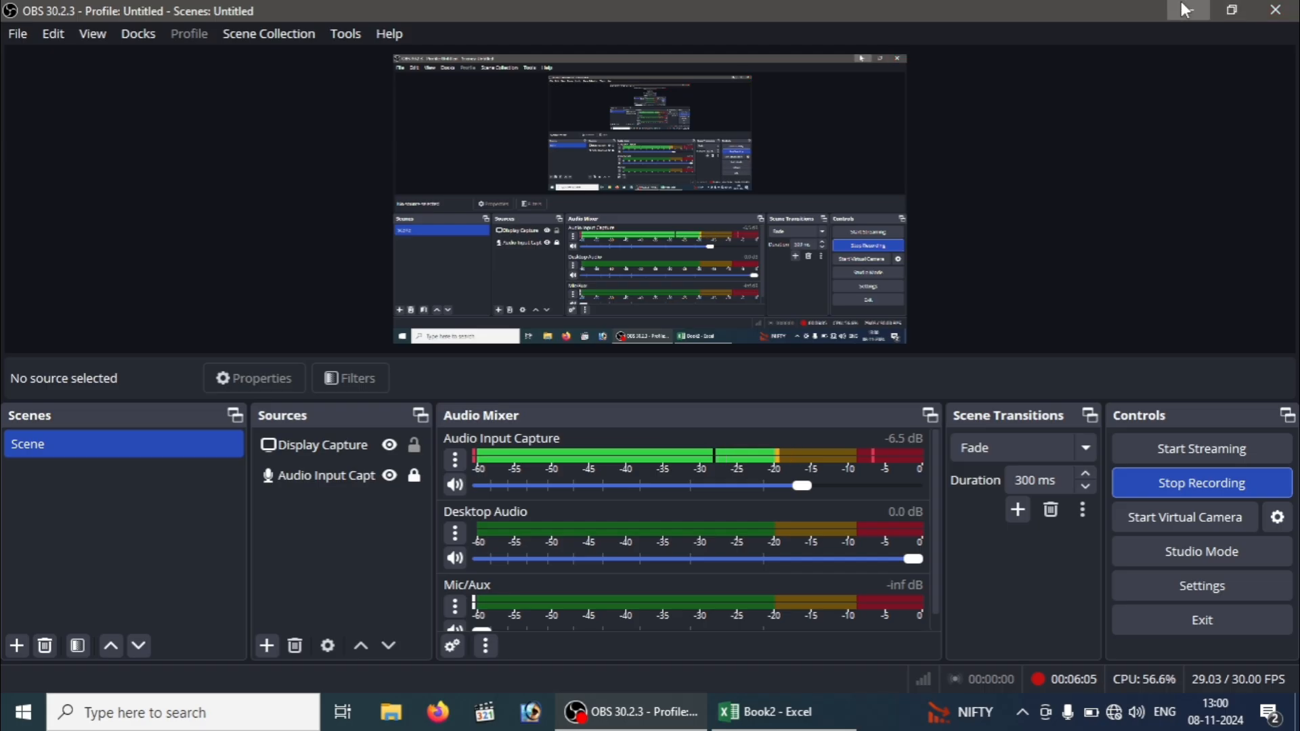
Step: Minimize the OBS and Excel windows and reopen MS OFFICE NOTES.docx from the desktop
left_click(1186, 10)
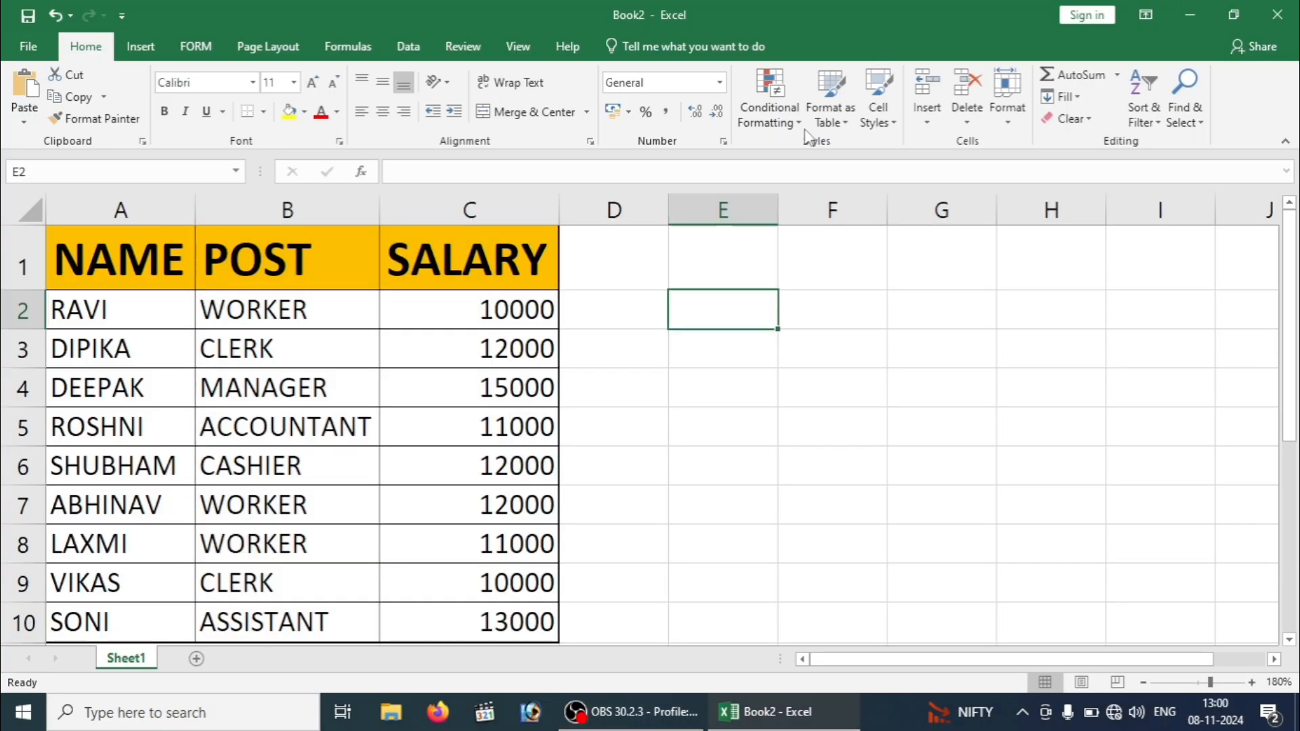
left_click(1205, 8)
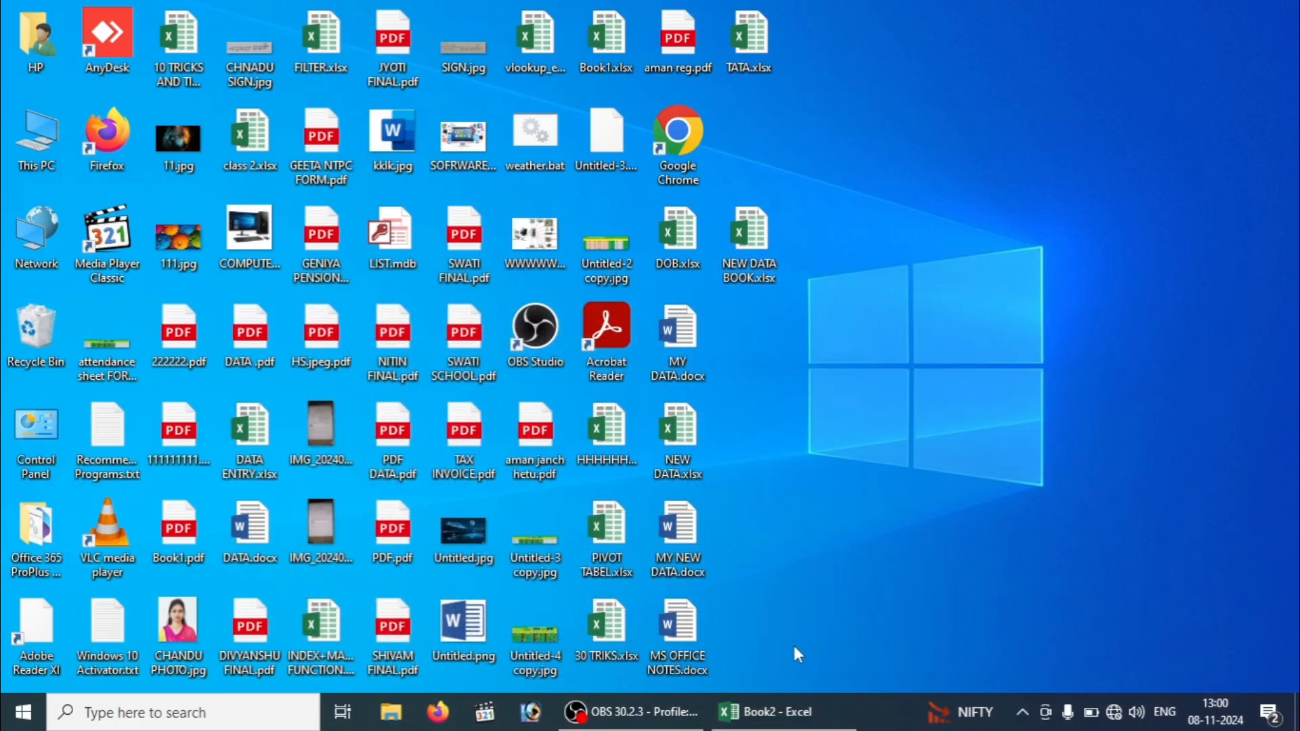
double_click(694, 656)
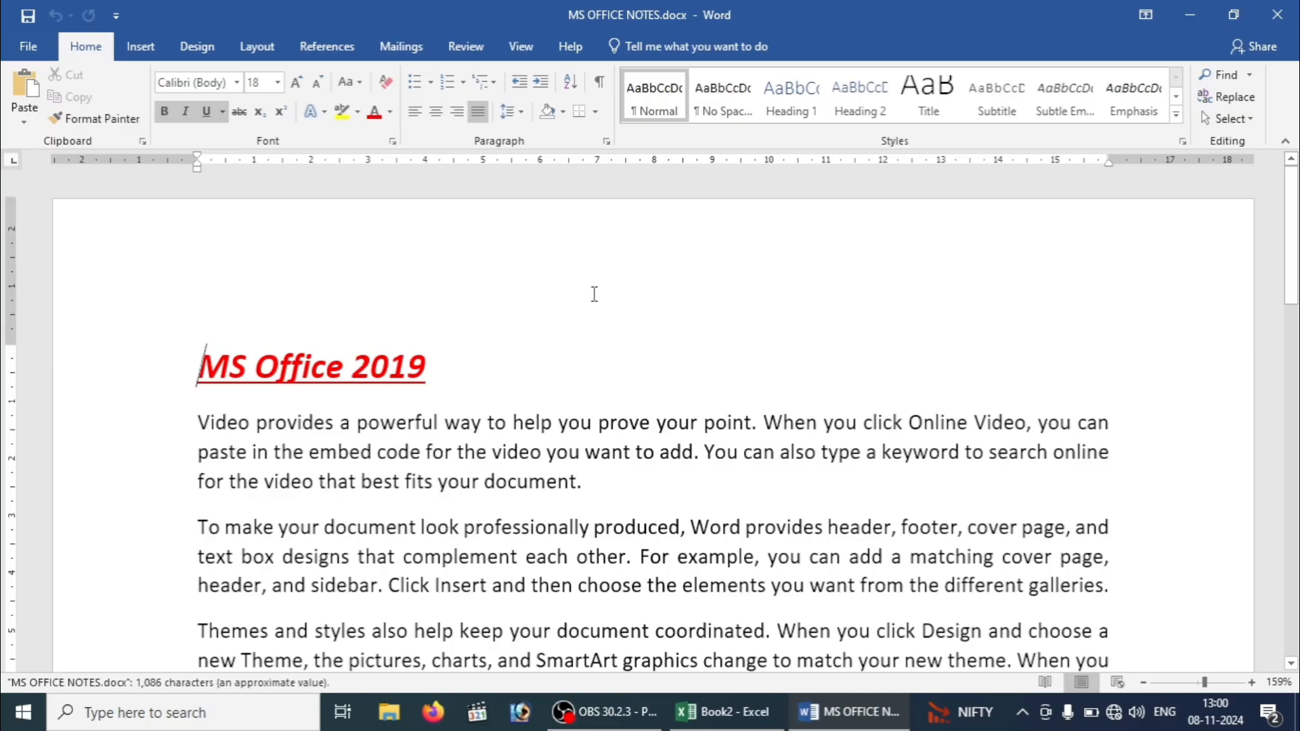
Step: Examine the reopened document from its heading to its last paragraph to check the saved content
left_click(417, 527)
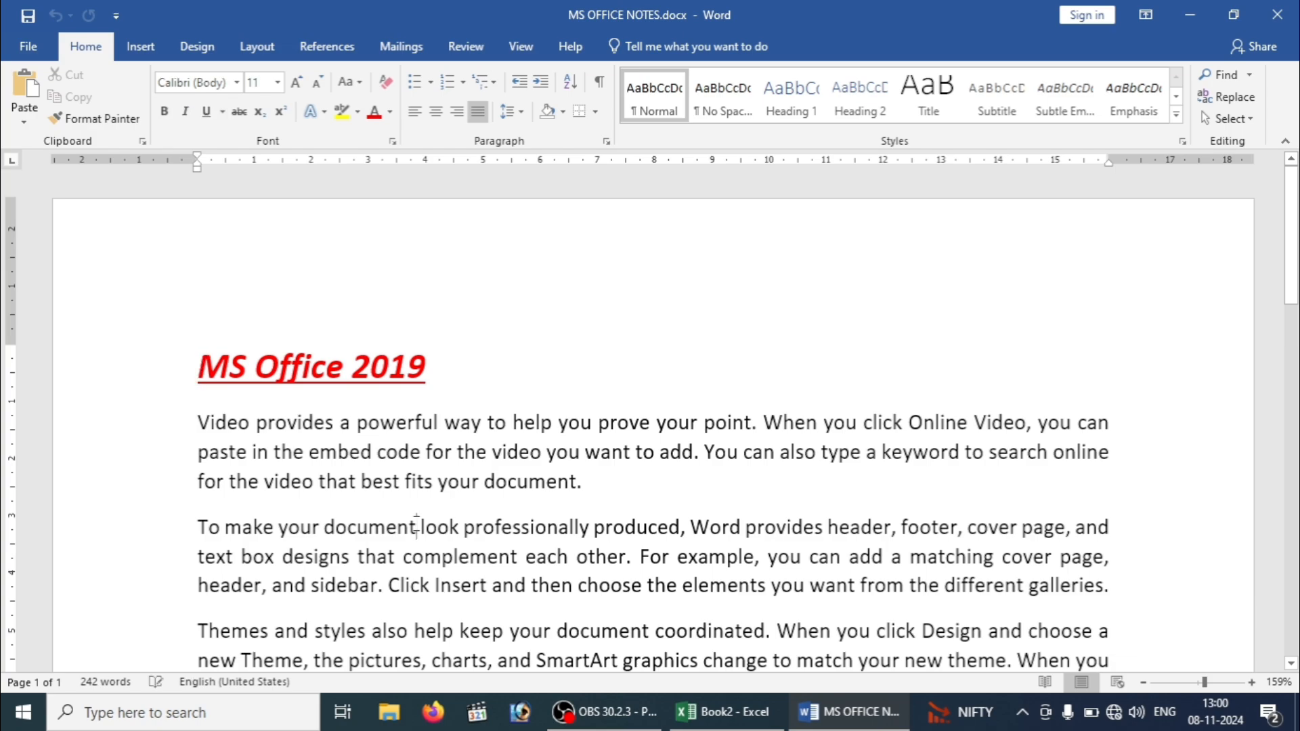
scroll(416, 527, "down", 3)
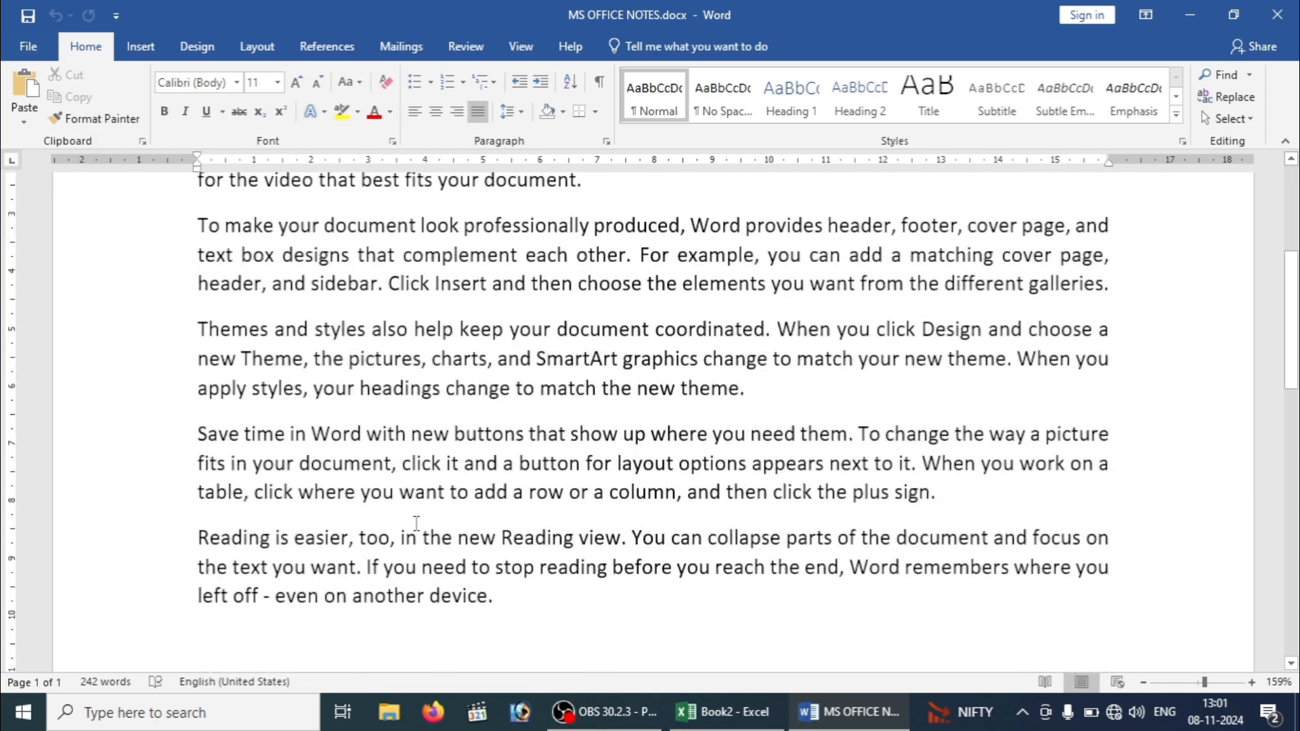
key("Up")
key("Up")
key("Up")
key("Up")
key("Up")
key("Up")
key("Up")
key("Up")
key("Up")
key("Up")
key("Up")
key("Up")
key("Up")
key("Up")
key("Up")
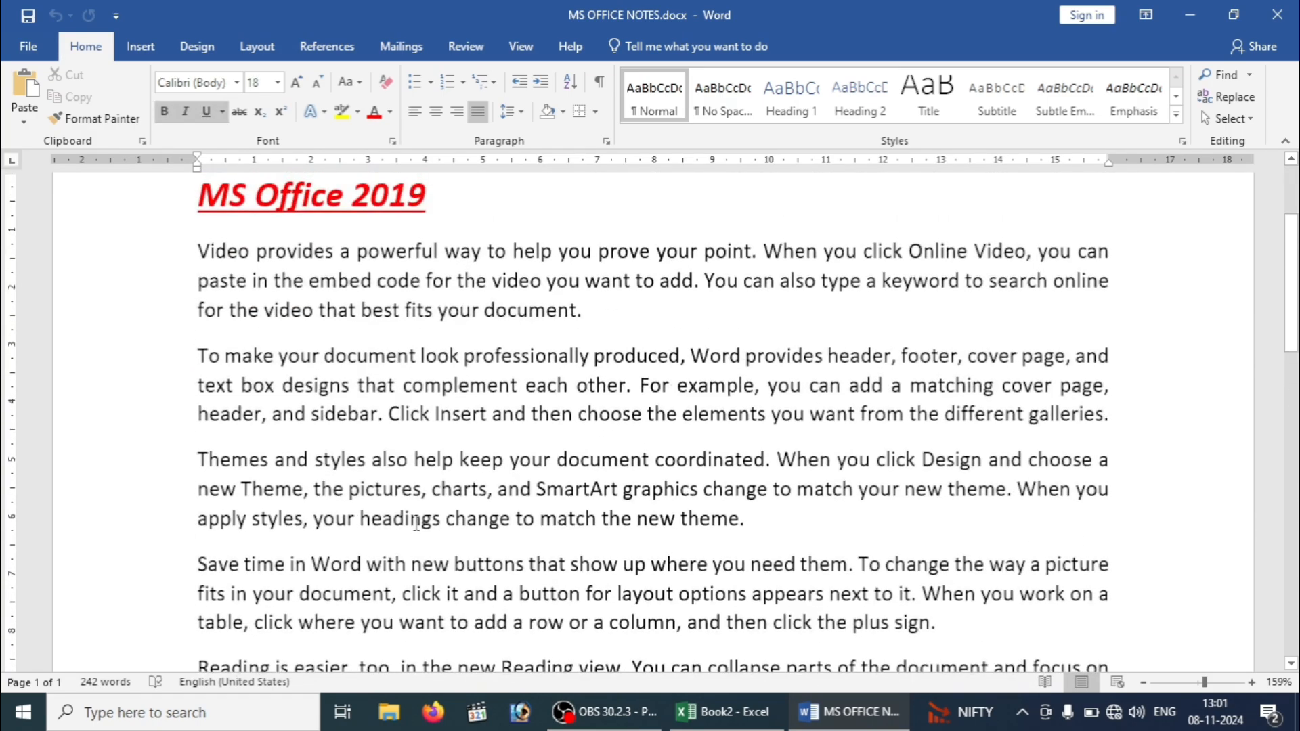
key("Down")
key("Down")
key("Down")
key("Down")
key("Down")
key("Down")
key("Down")
key("Down")
key("Down")
key("Down")
key("Down")
key("Down")
key("Down")
key("Down")
key("Down")
key("Down")
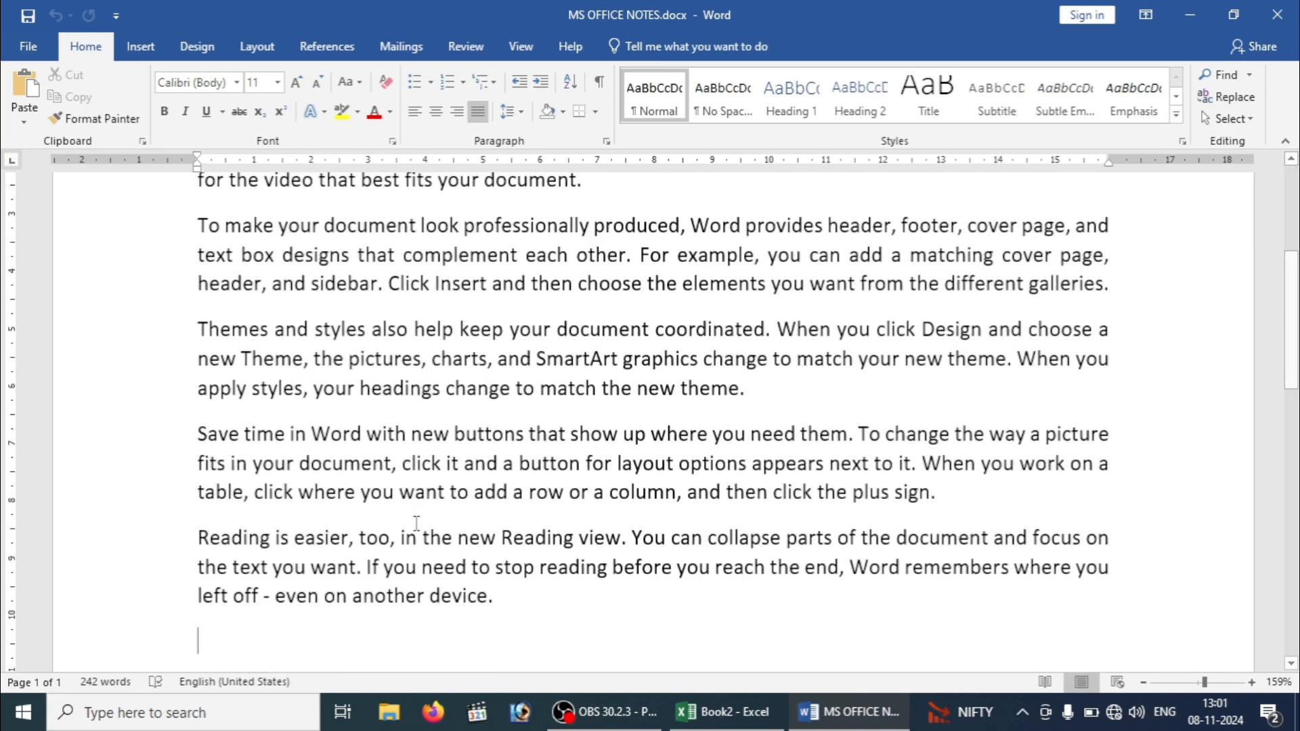
Step: Add a new line reading "CHANGE CASE" below the paragraph that begins "Themes and styles"
left_click(789, 392)
key("Return")
type("C")
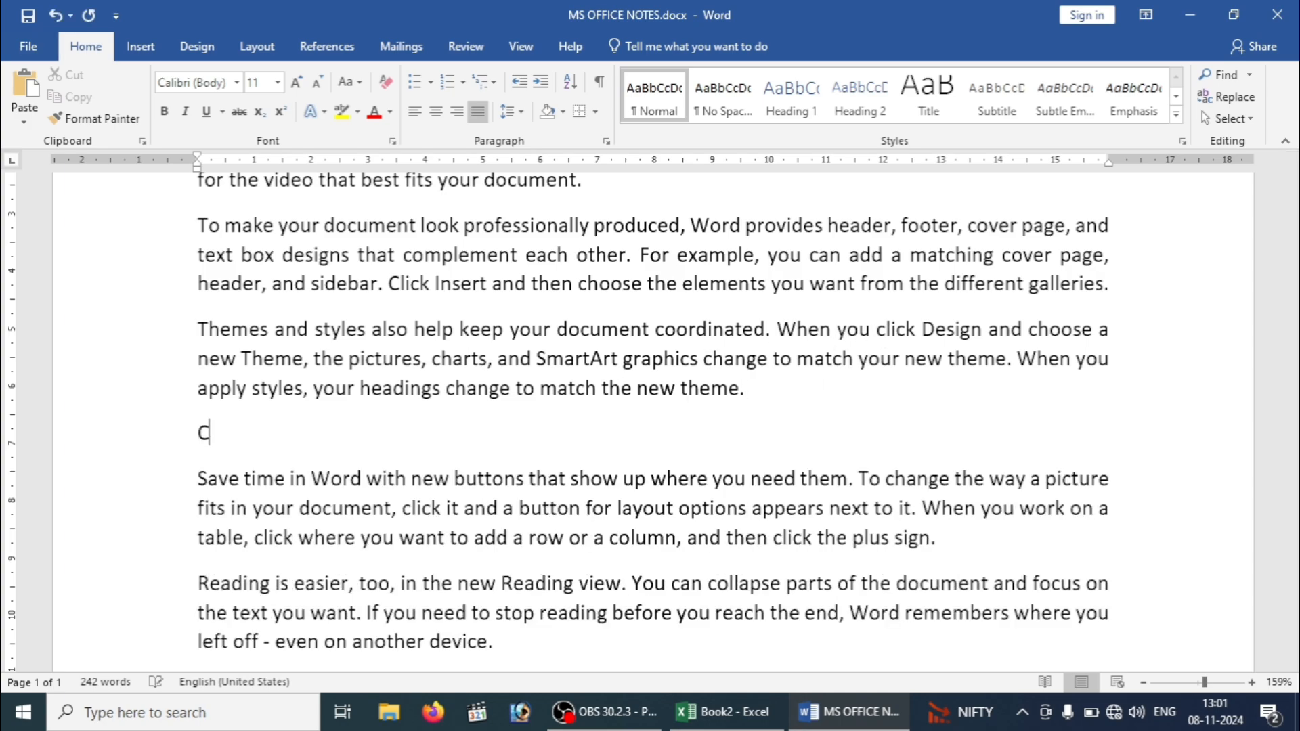
type("HNAGE X")
key("BackSpace")
type("CASE")
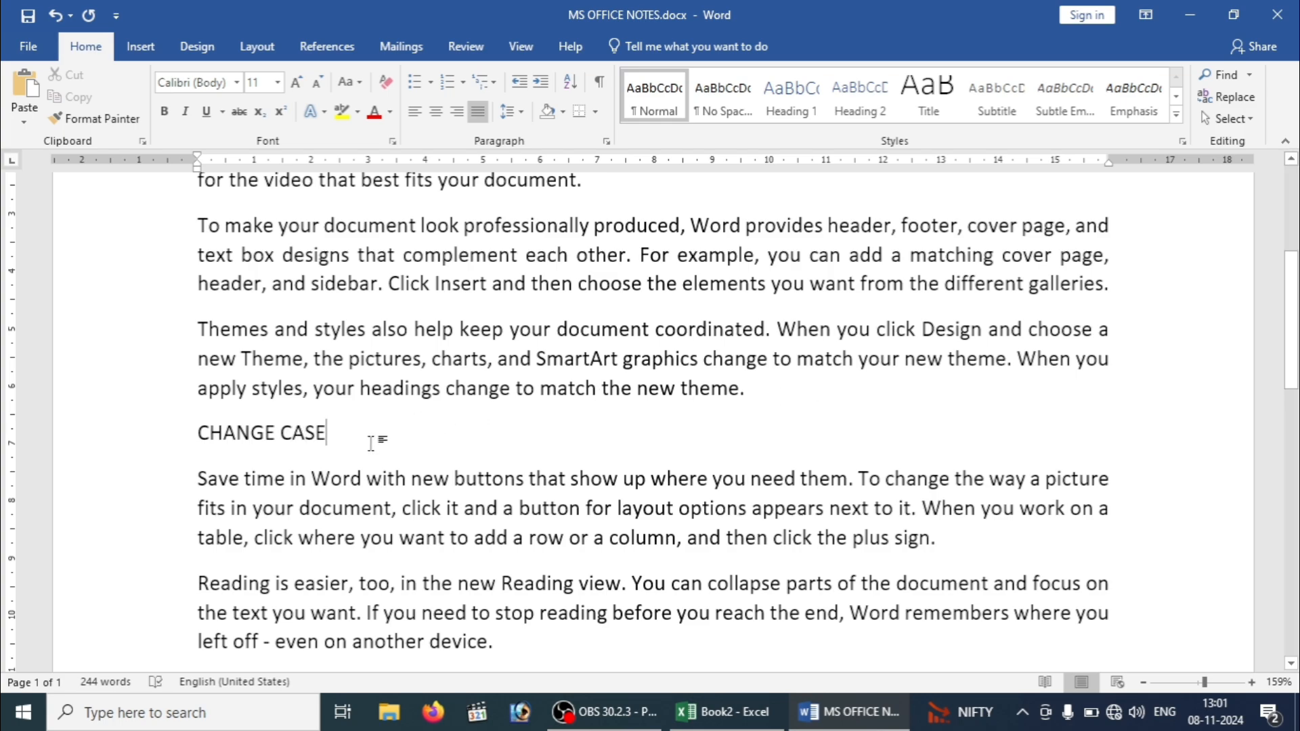
Step: Format the CHANGE CASE line as bold, italic, underlined red text at size 16
left_click_drag(342, 439, 196, 441)
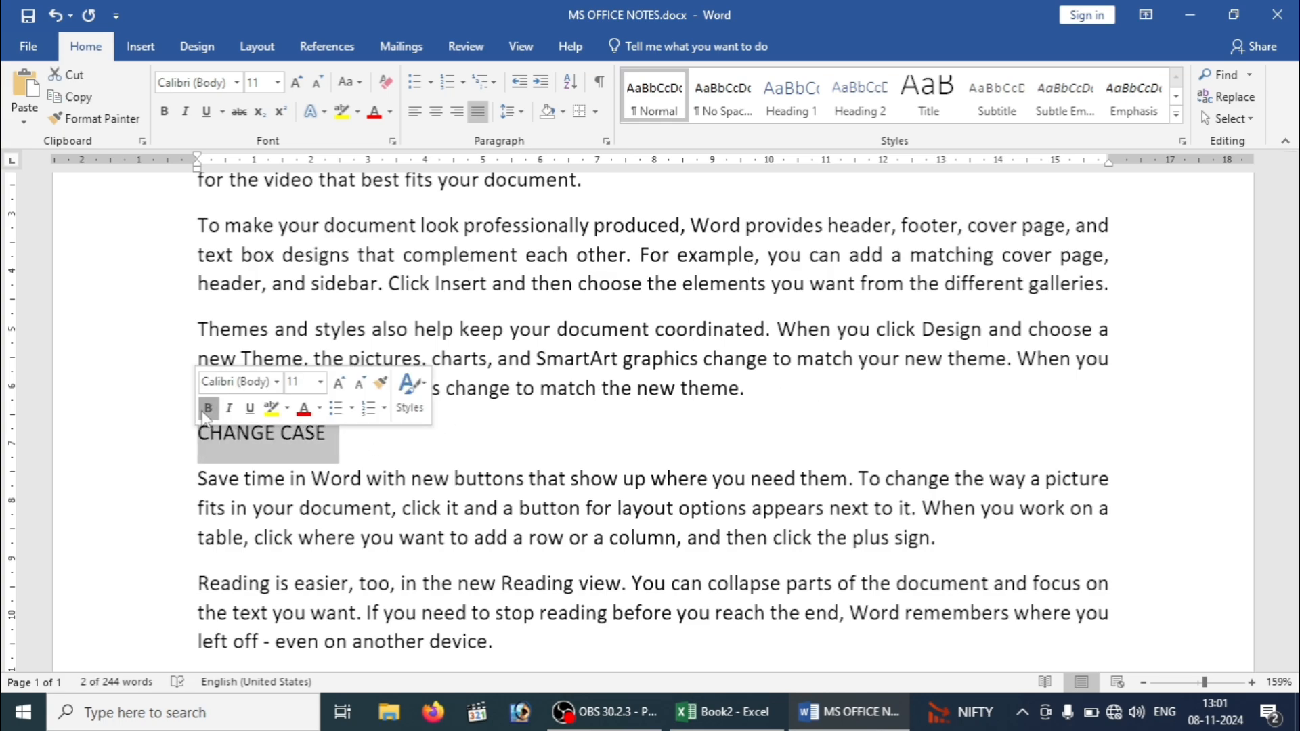
left_click(208, 408)
left_click(304, 408)
left_click(228, 408)
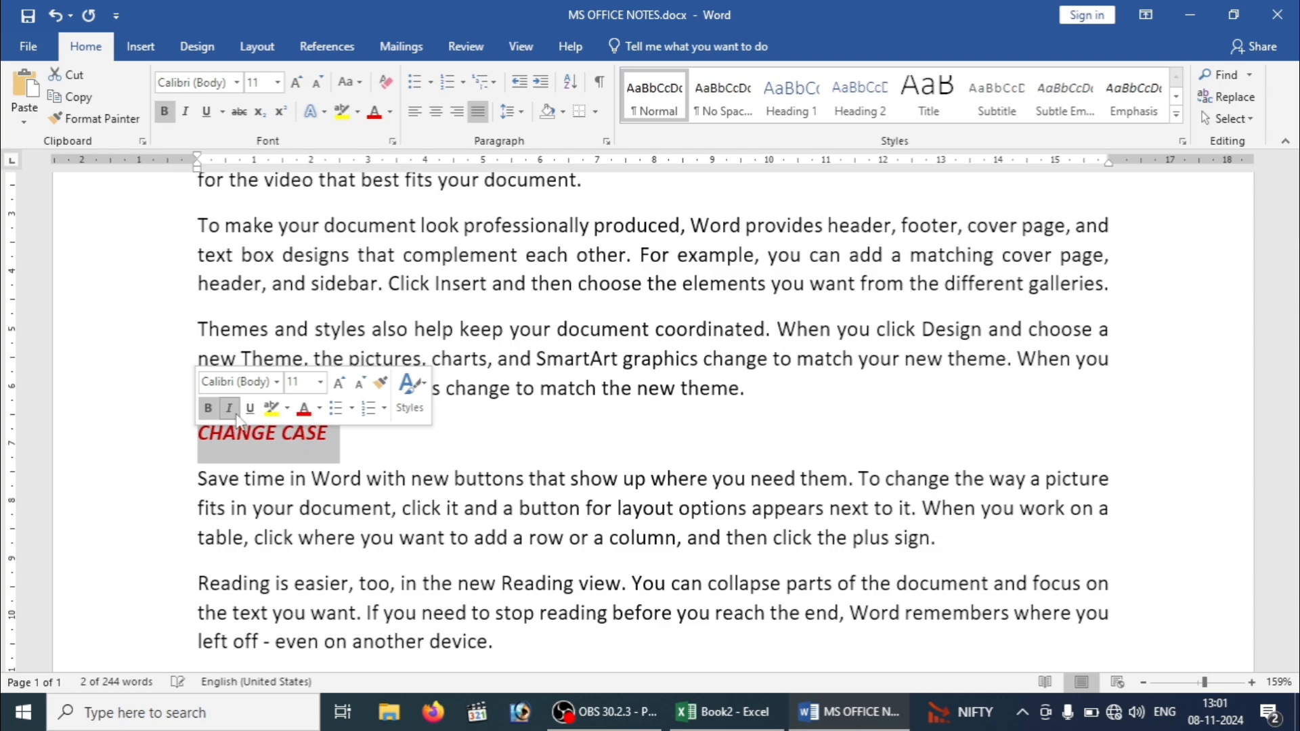
left_click(340, 384)
left_click(340, 384)
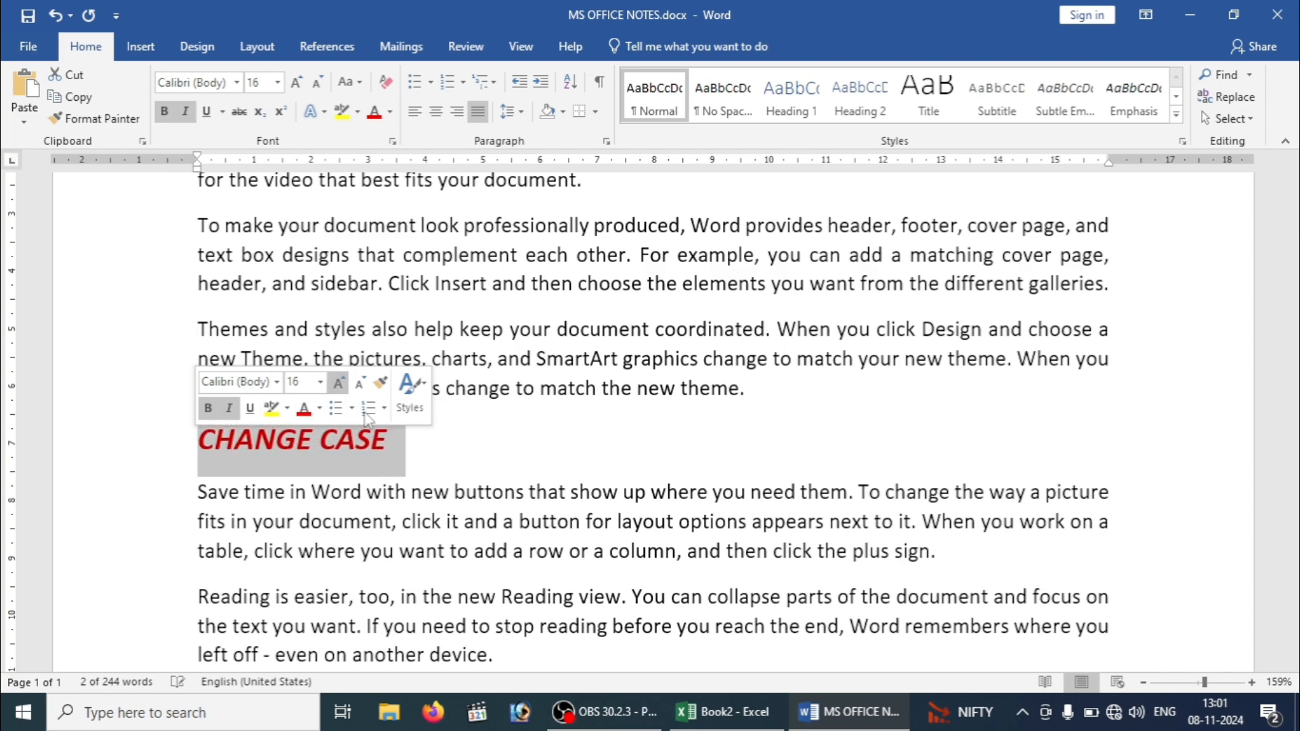
left_click(340, 384)
key("ctrl+u")
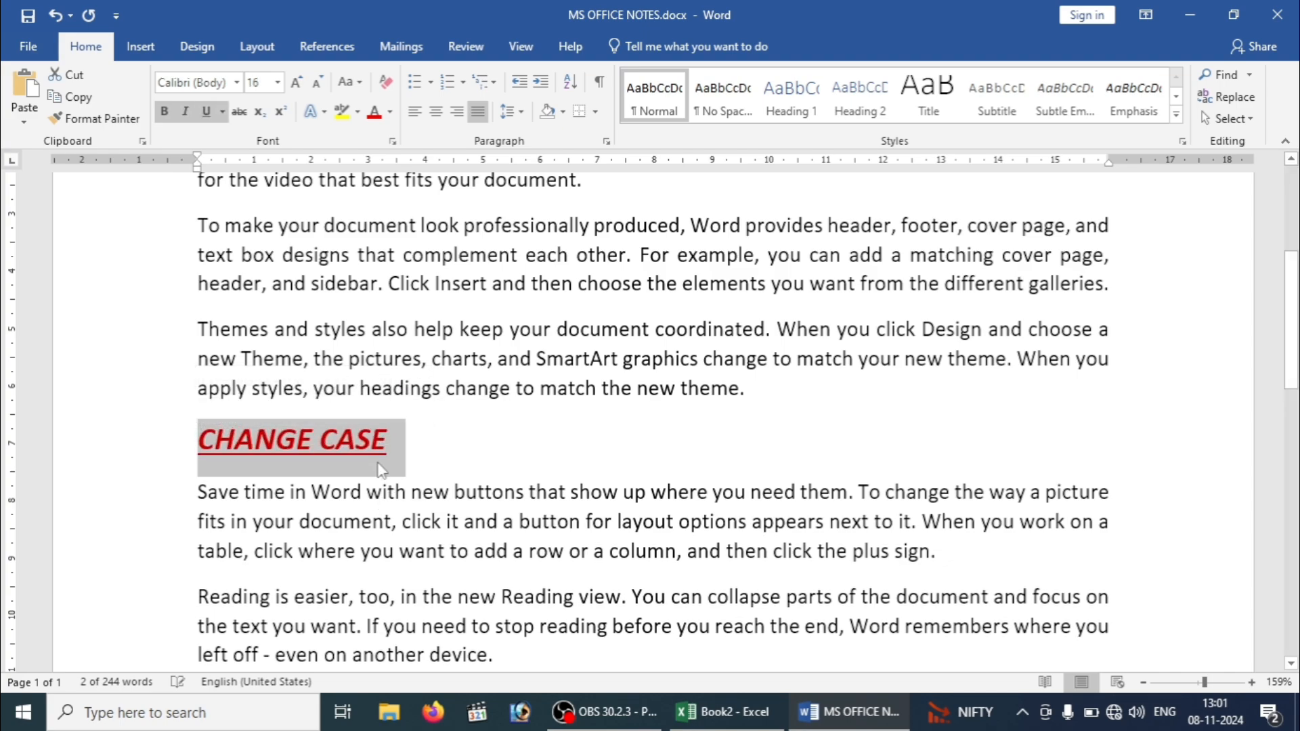
left_click(383, 522)
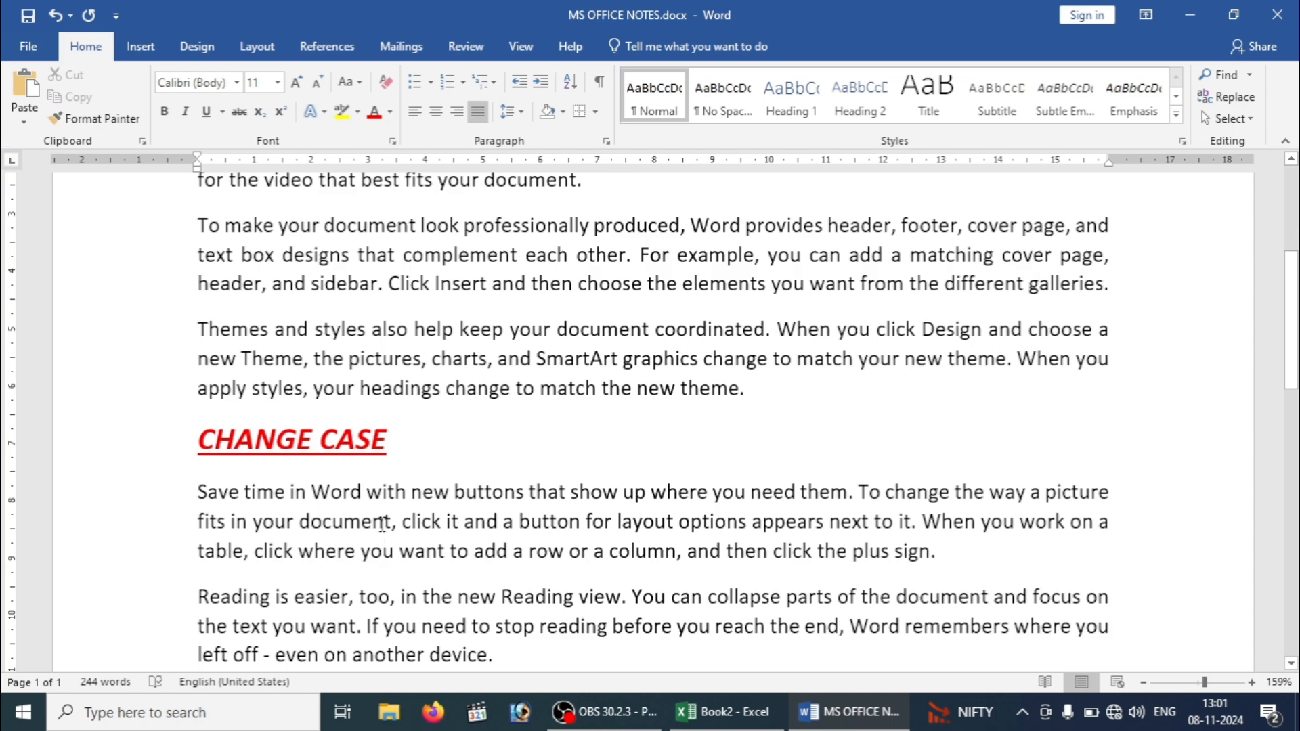
Step: Add a new line reading "ALIGNMENT SETTING" below the paragraph that begins "Save time in Word"
left_click(949, 550)
key("Return")
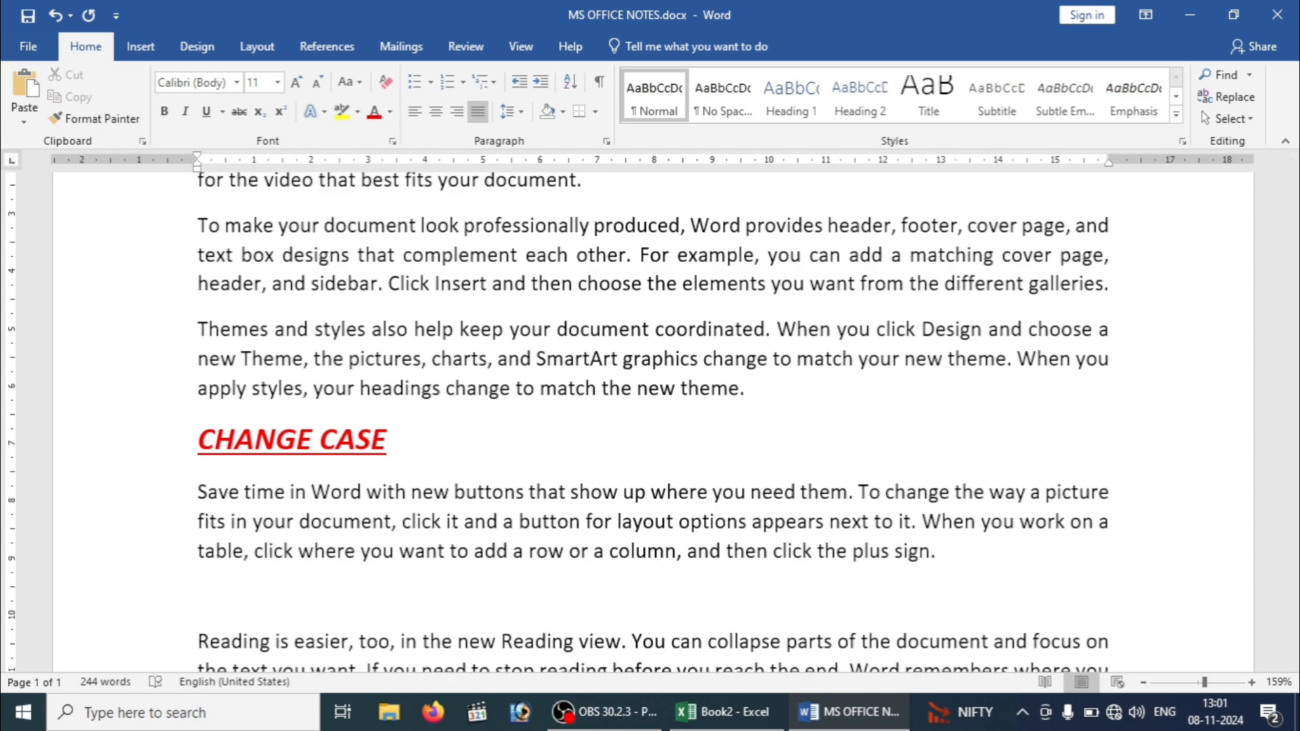
type("ALIGNMENT SETTING")
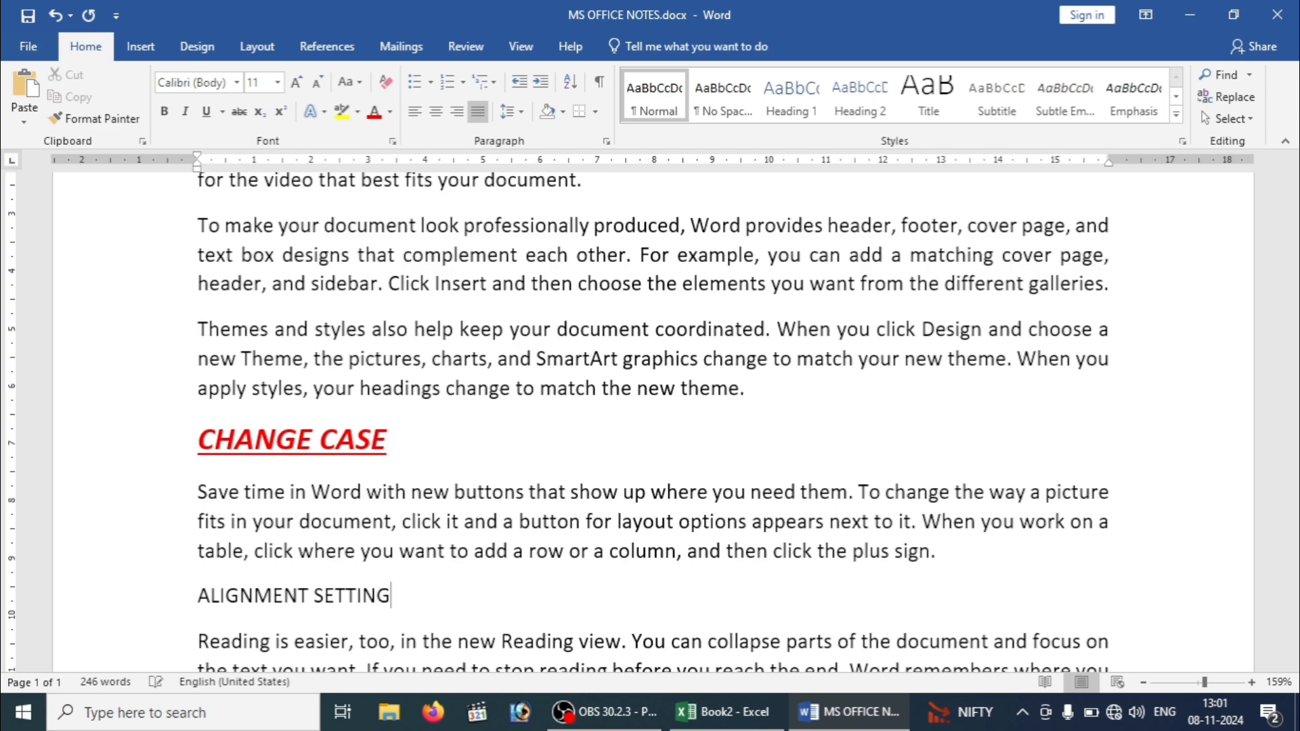
Step: Format the ALIGNMENT SETTING line as bold, italic, underlined red text at size 20
left_click_drag(405, 588, 197, 591)
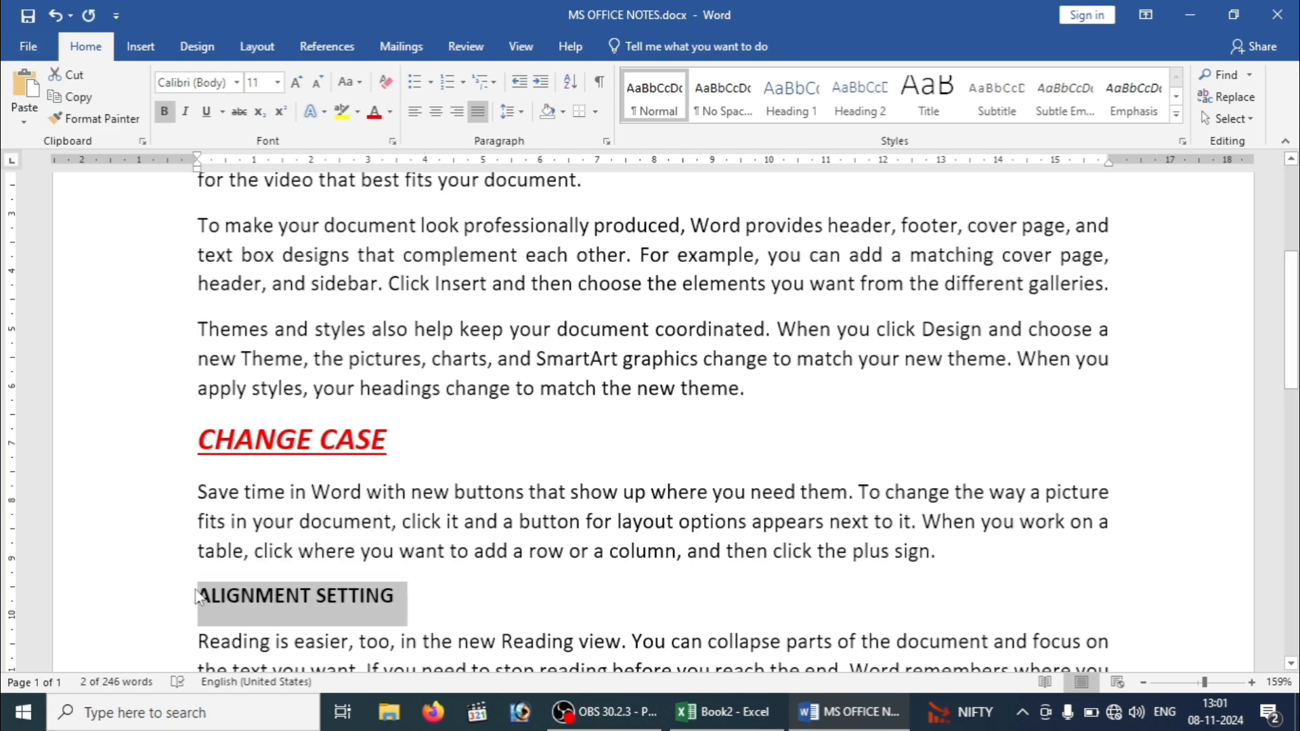
key("ctrl+u")
key("ctrl+i")
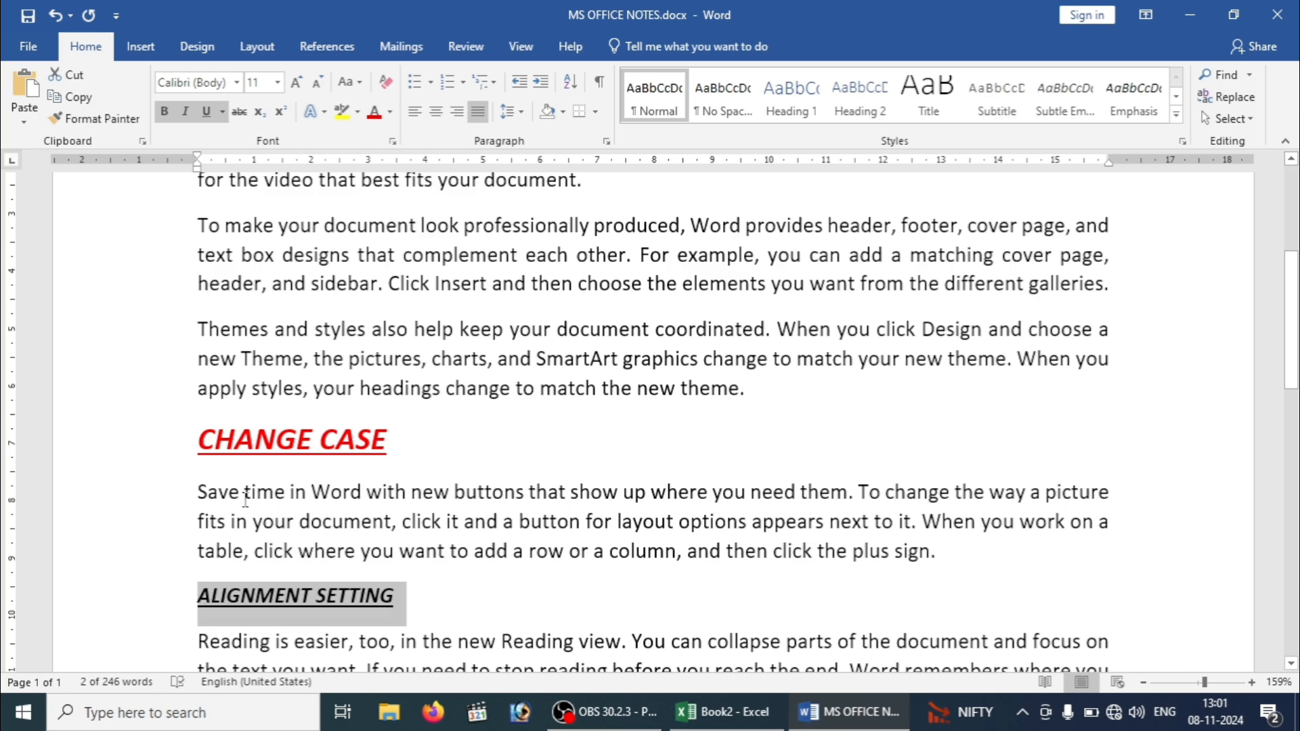
left_click(375, 112)
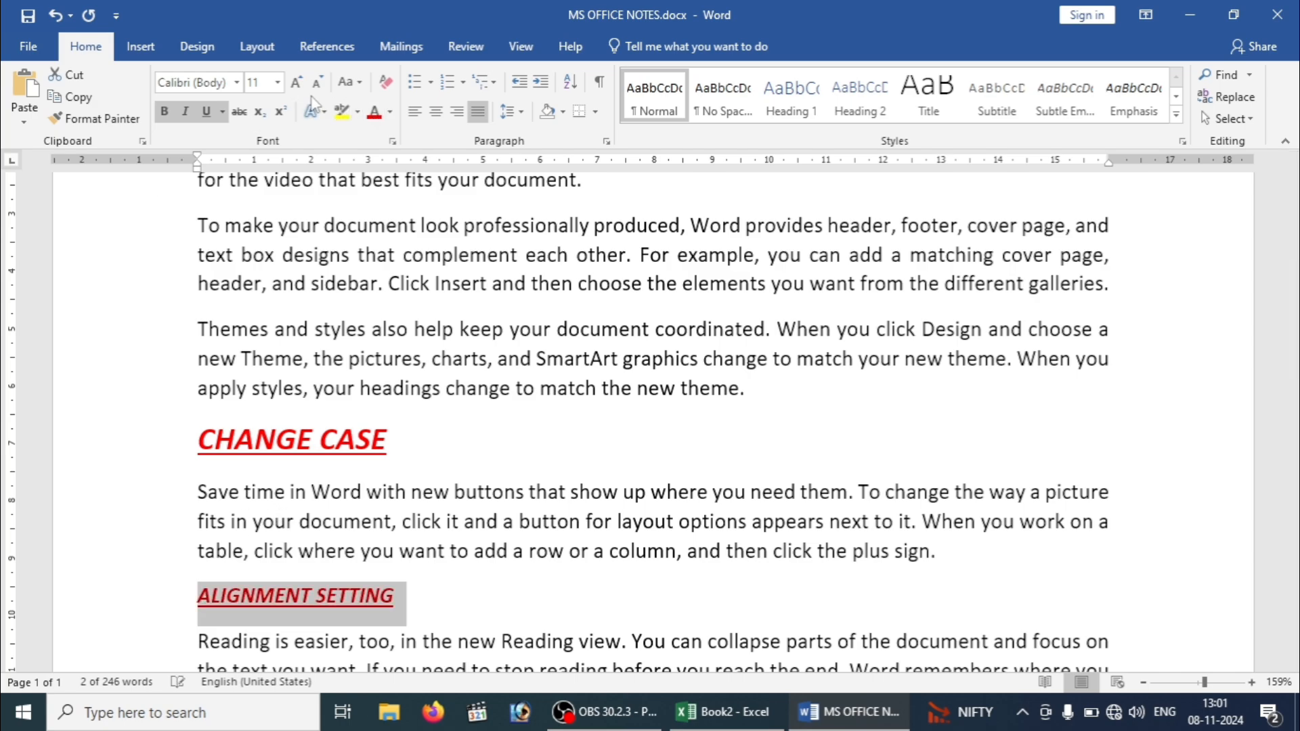
left_click(296, 86)
left_click(297, 86)
left_click(297, 86)
left_click(297, 86)
left_click(296, 86)
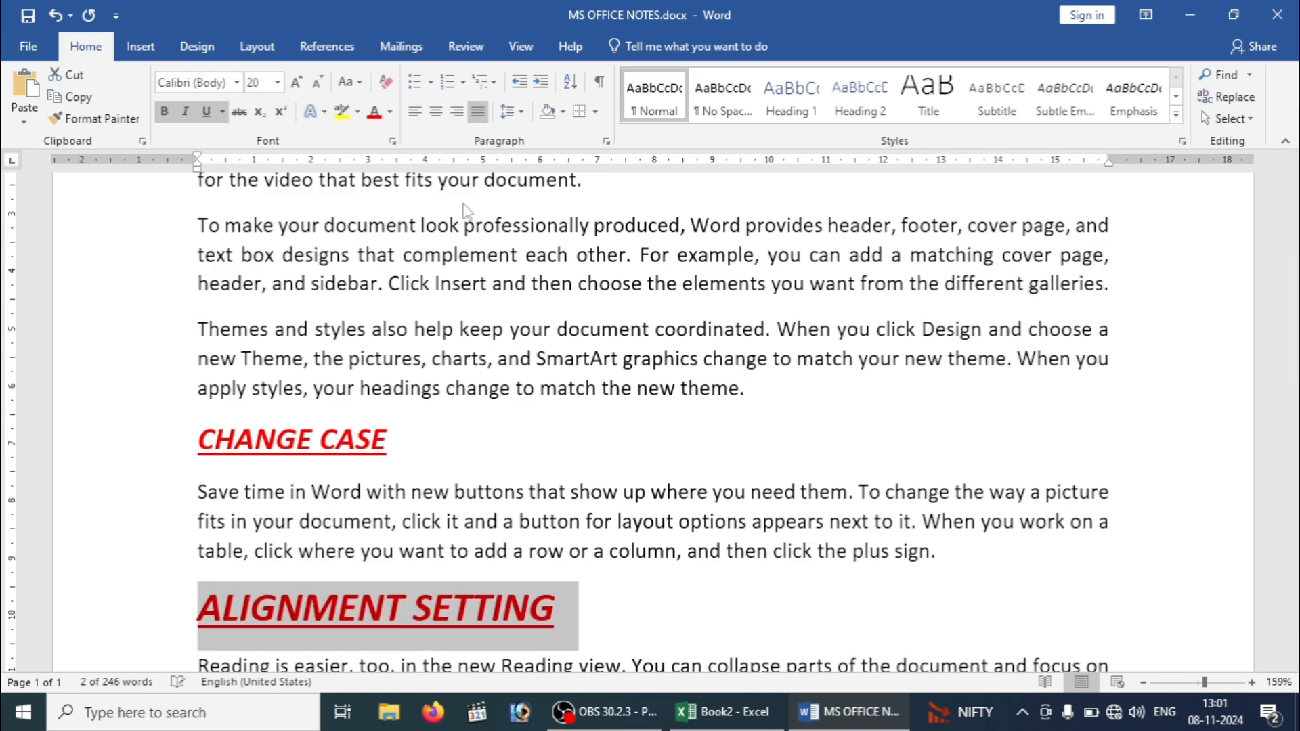
Step: Save the document and add a line reading "HOME TAB" below its last paragraph
left_click(544, 313)
key("Down")
key("Down")
key("Down")
key("Down")
key("Down")
key("Down")
key("Down")
key("Down")
key("Down")
key("Down")
key("Down")
key("Down")
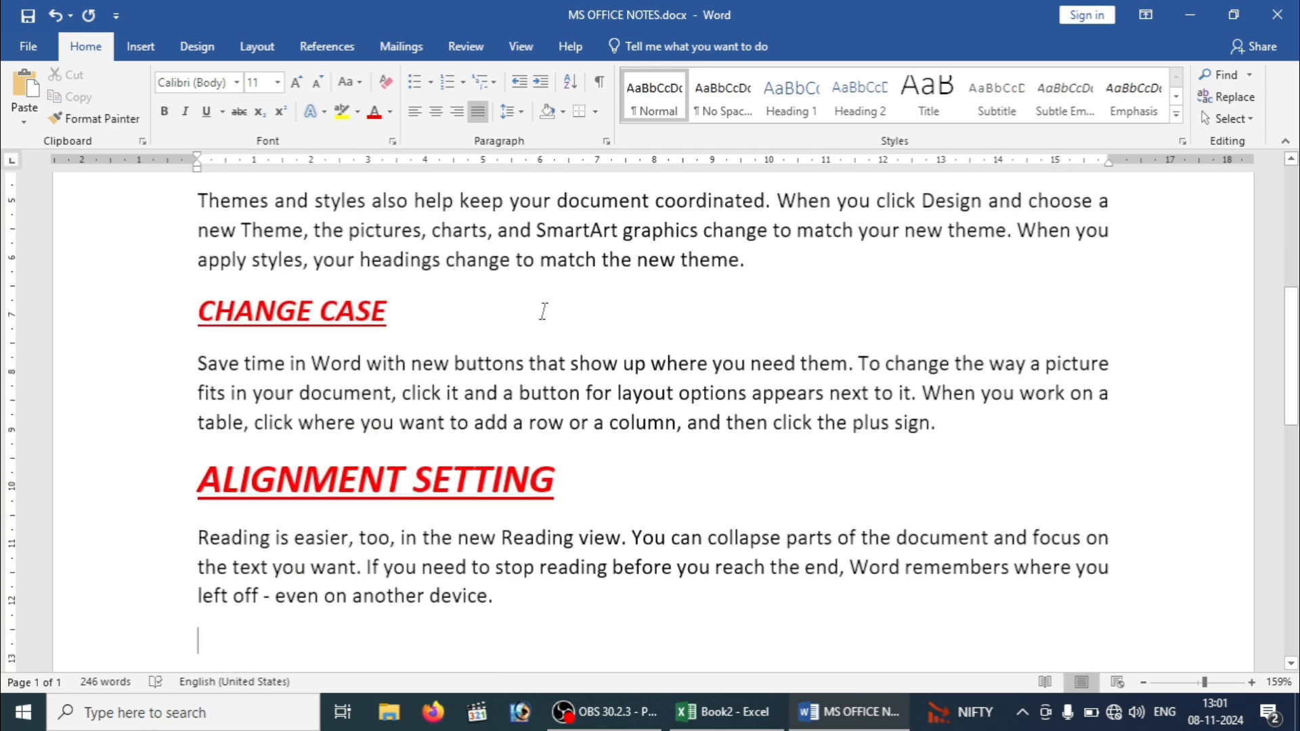
key("Left")
key("ctrl+s")
key("Return")
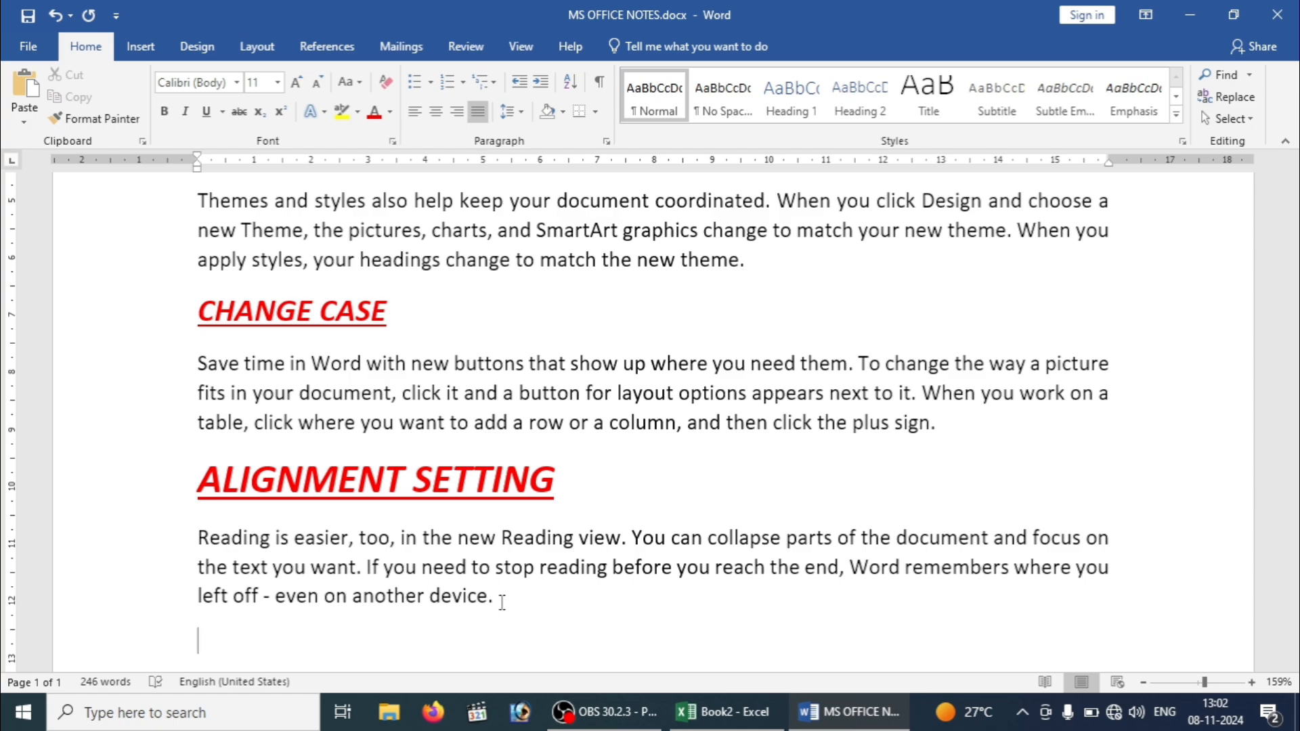
type("HOME TAB")
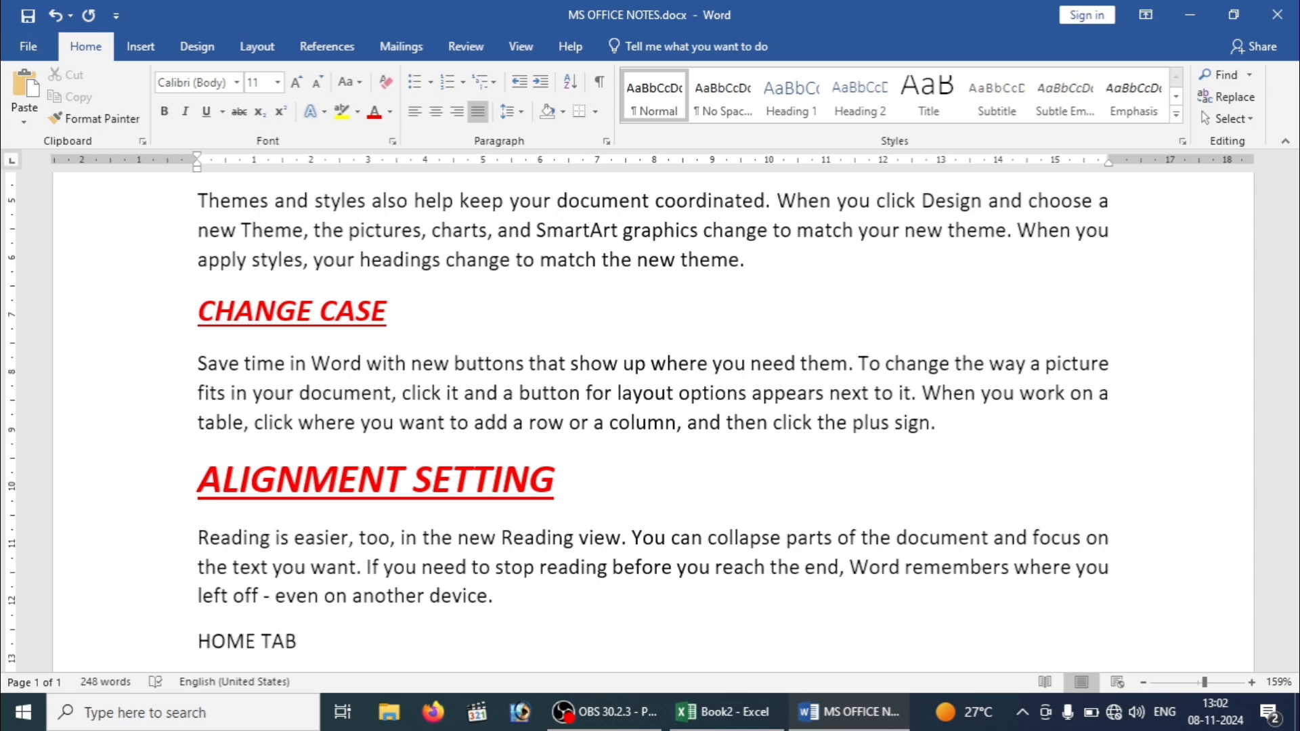
Step: Close the document and reopen MS OFFICE NOTES.docx from the desktop
scroll(650, 420, "down", 1)
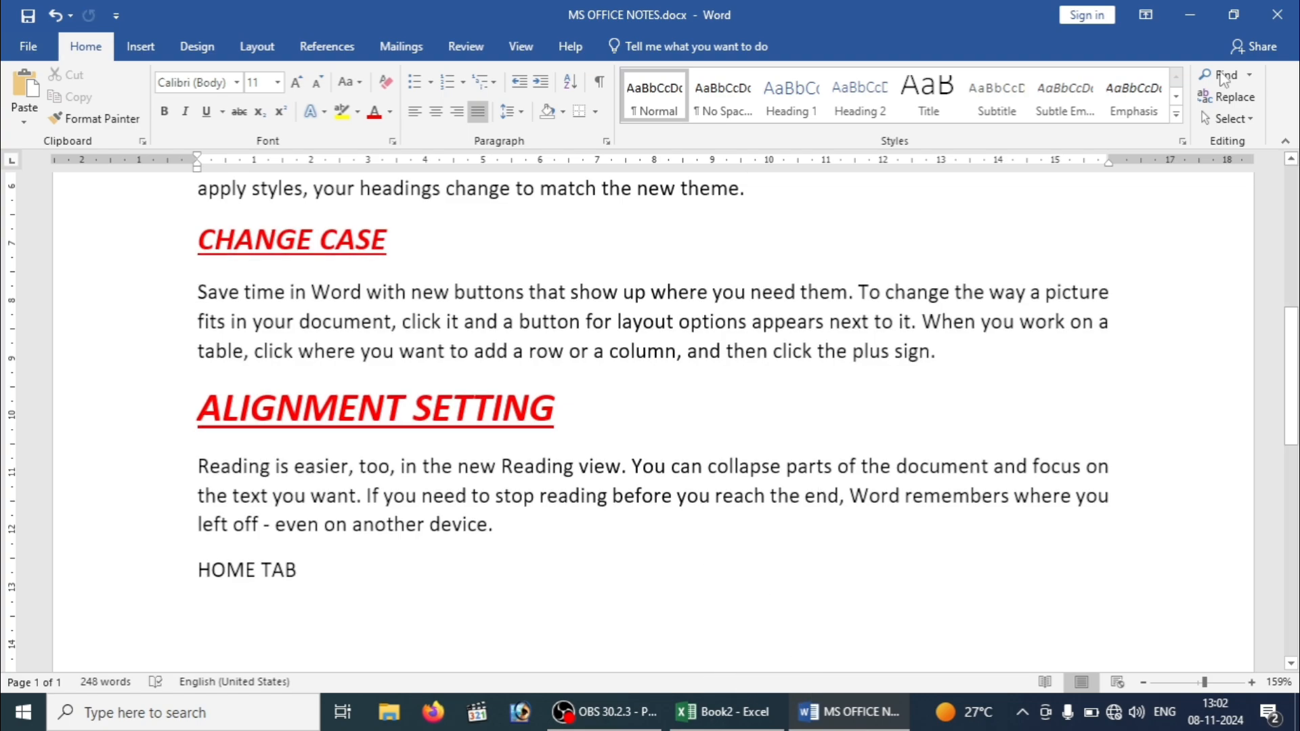
left_click(1277, 15)
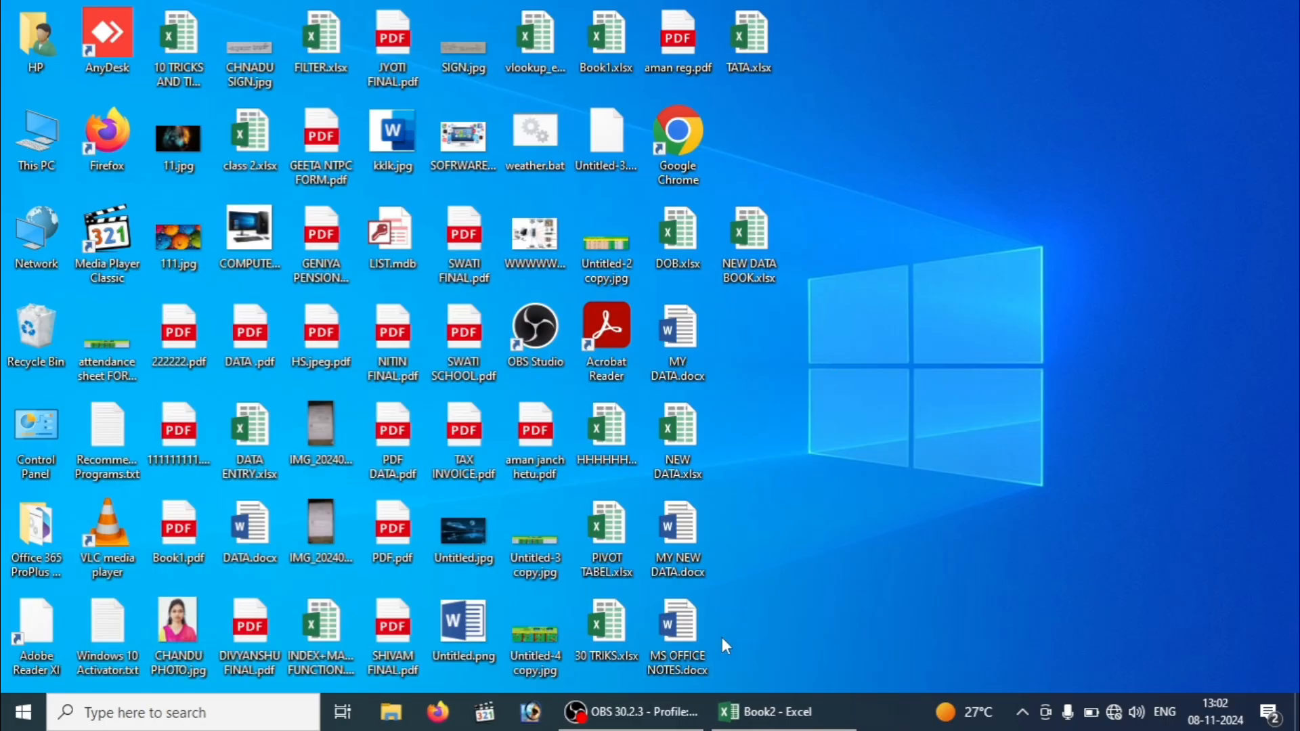
double_click(675, 650)
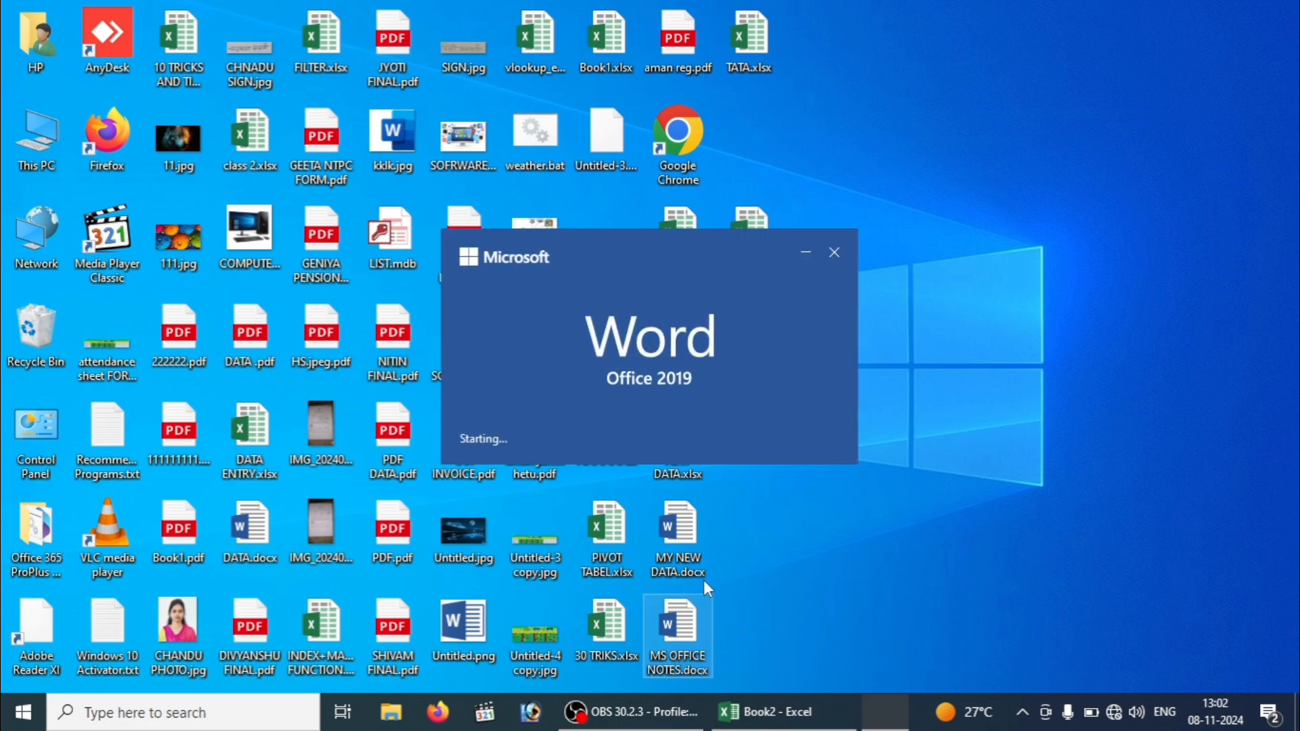
Step: Examine the reopened document down to its end to check that the added headings and HOME TAB line were saved
key("Down")
key("Down")
key("Down")
key("Down")
key("Down")
key("Down")
key("Down")
key("Down")
key("Down")
key("Down")
key("Down")
key("Down")
key("Down")
key("Down")
key("Down")
key("Down")
key("Down")
key("Down")
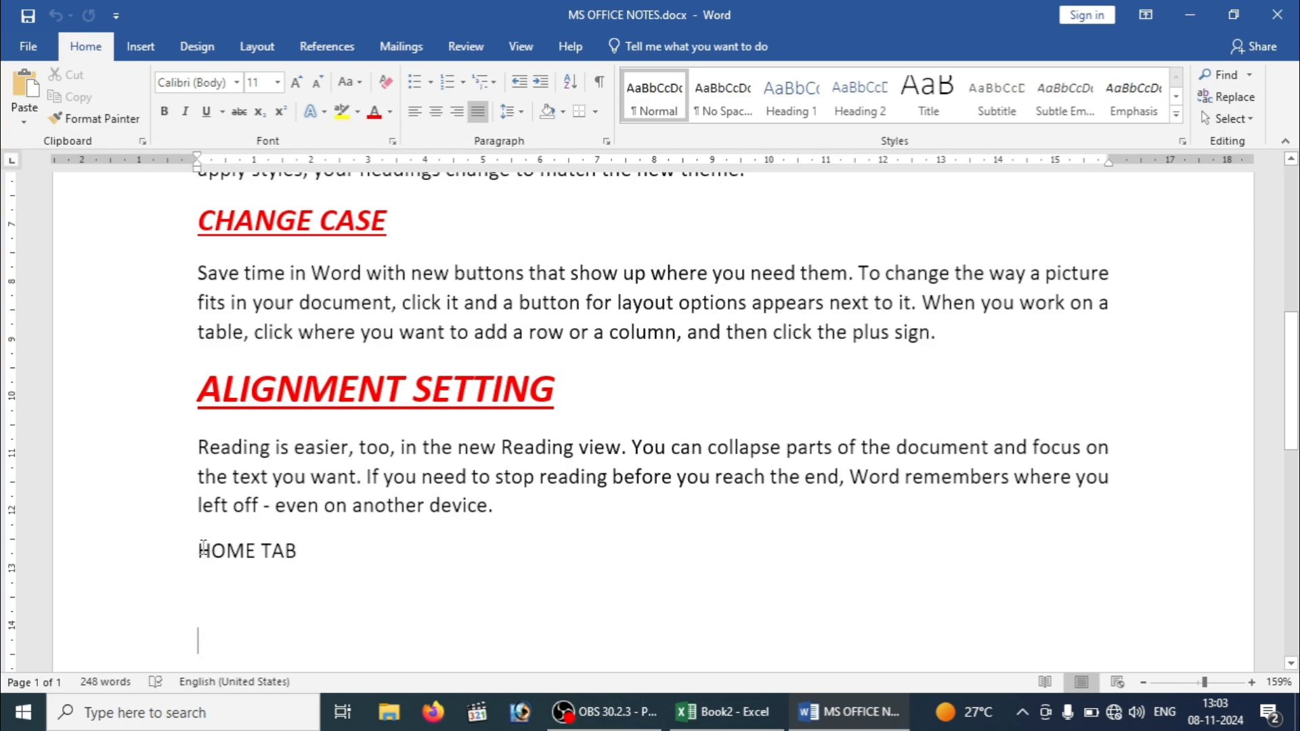
left_click_drag(203, 550, 312, 552)
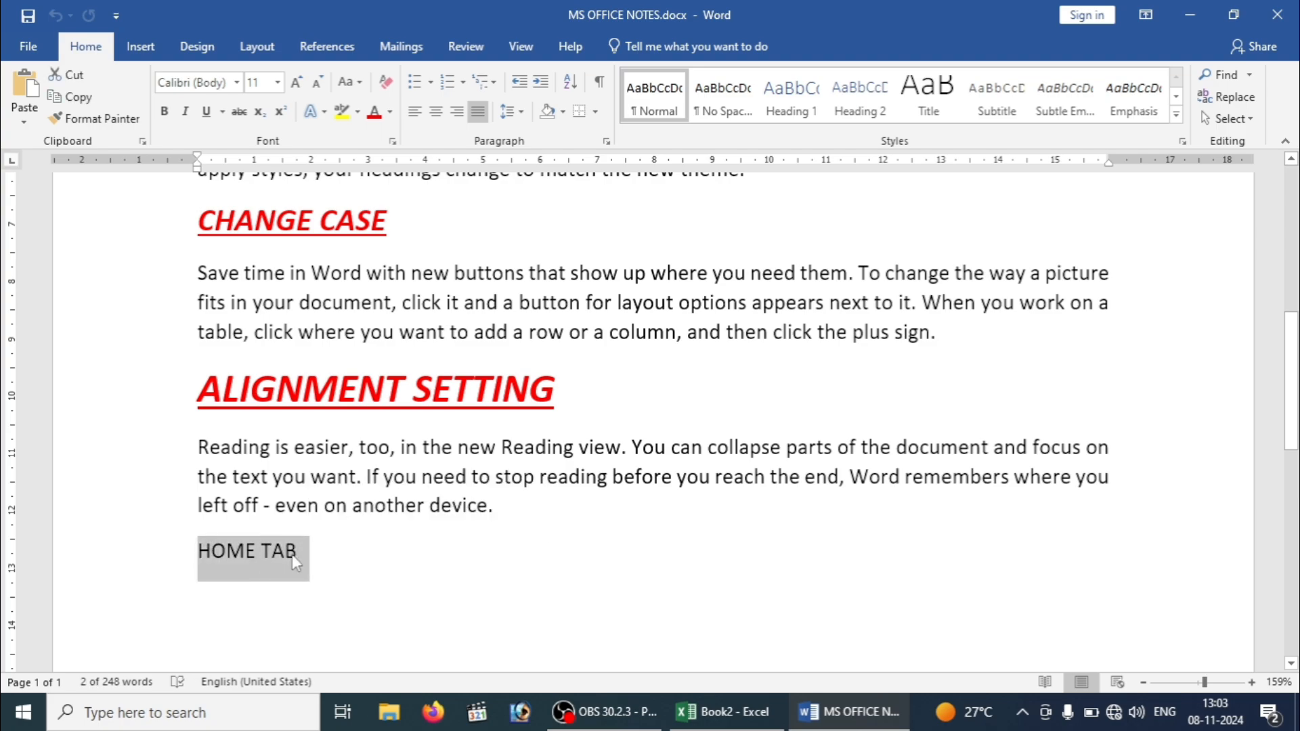
left_click(296, 561)
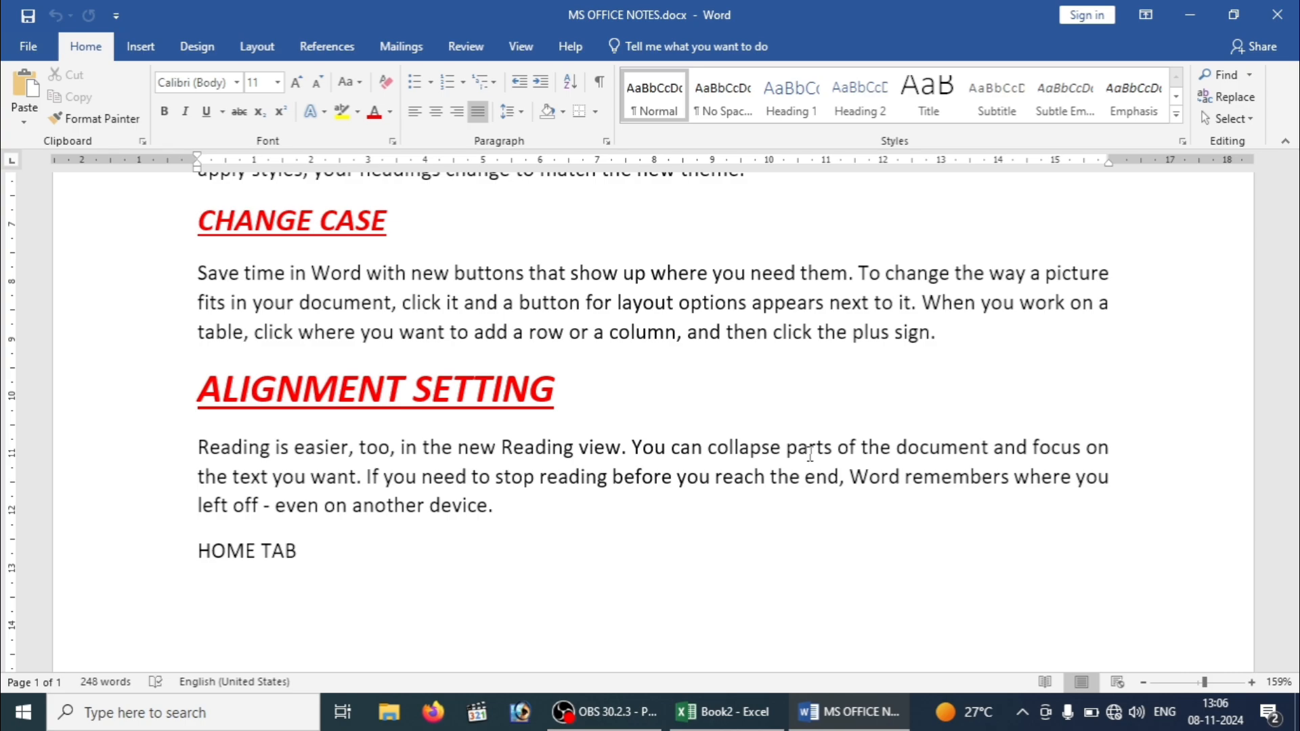
left_click(354, 564)
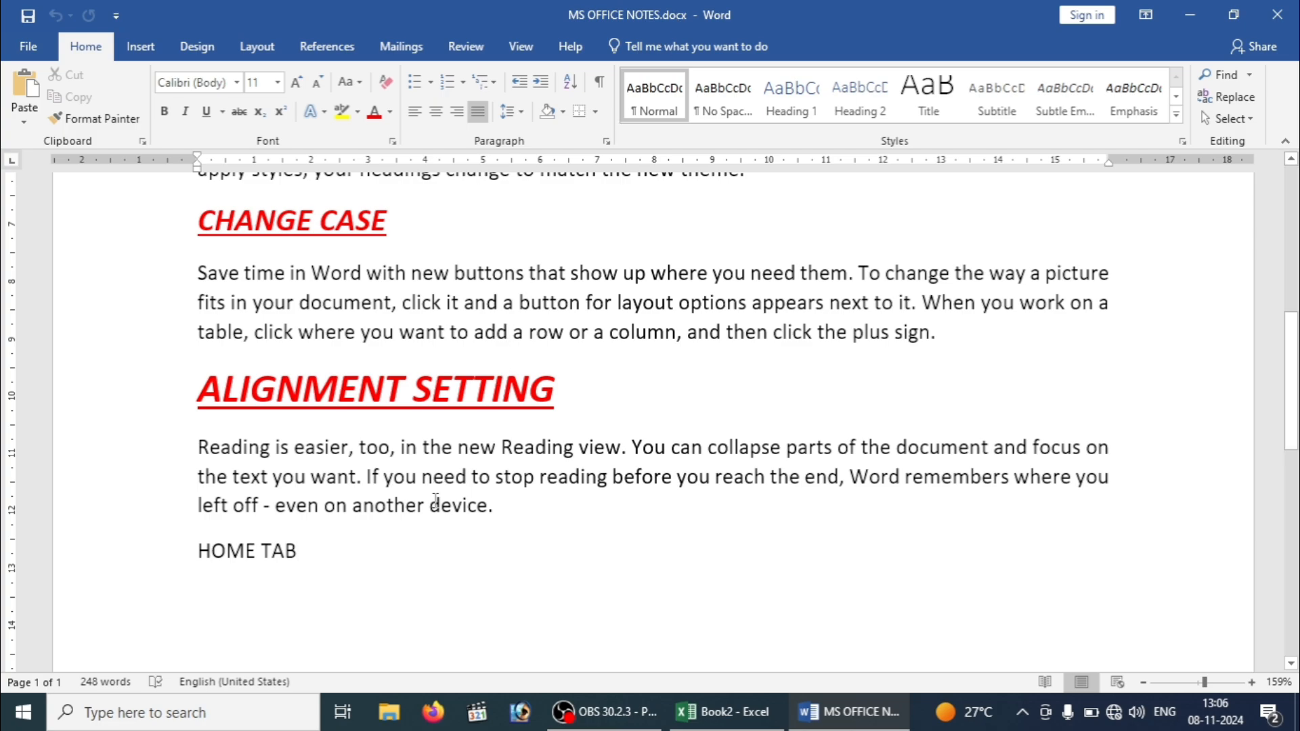
key("Return")
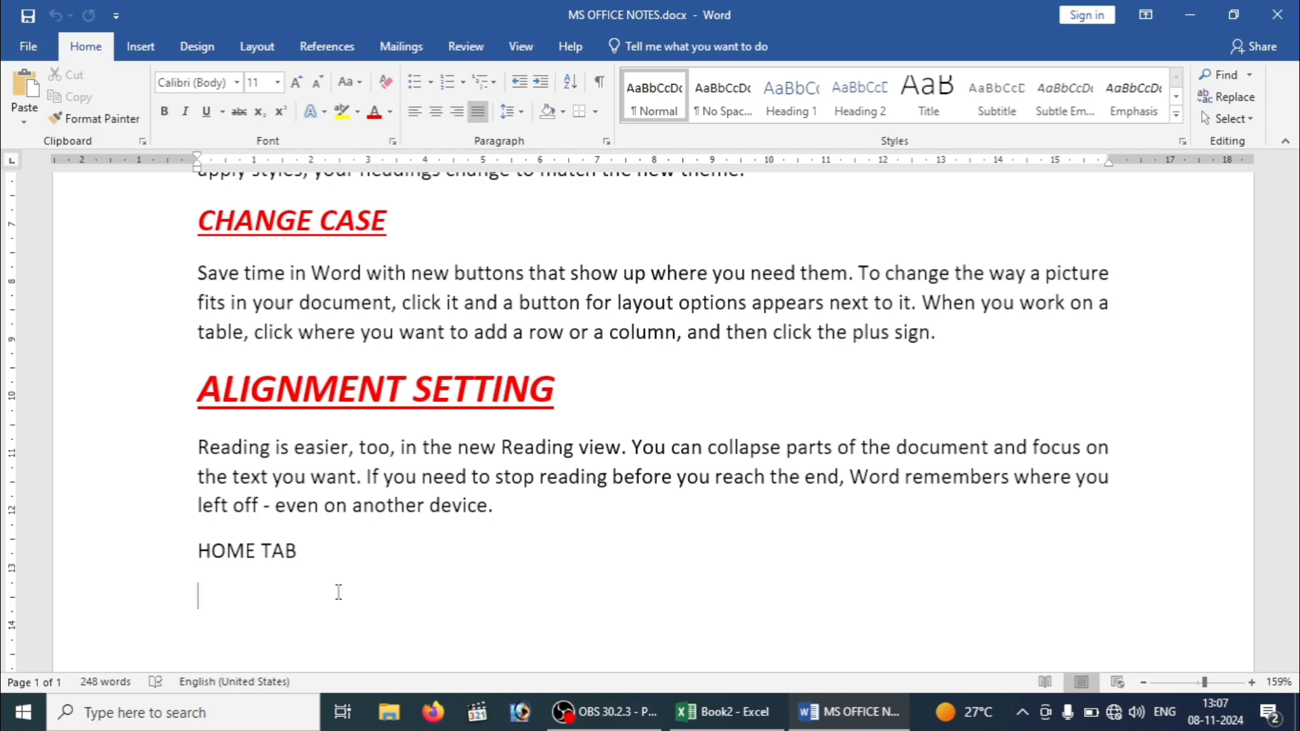
left_click(346, 573)
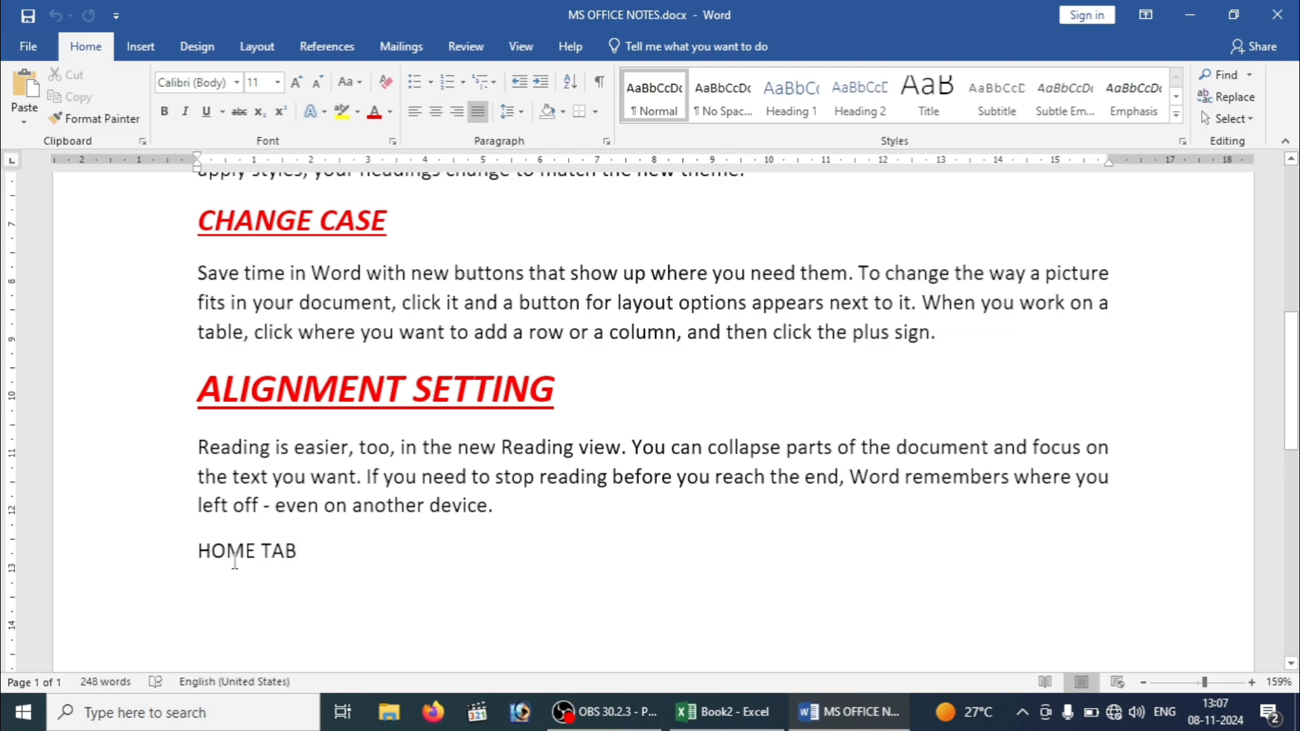
Step: Delete everything from the paragraph beginning "To make your document look professionally produced" to the end of the document
left_click_drag(311, 552, 144, 413)
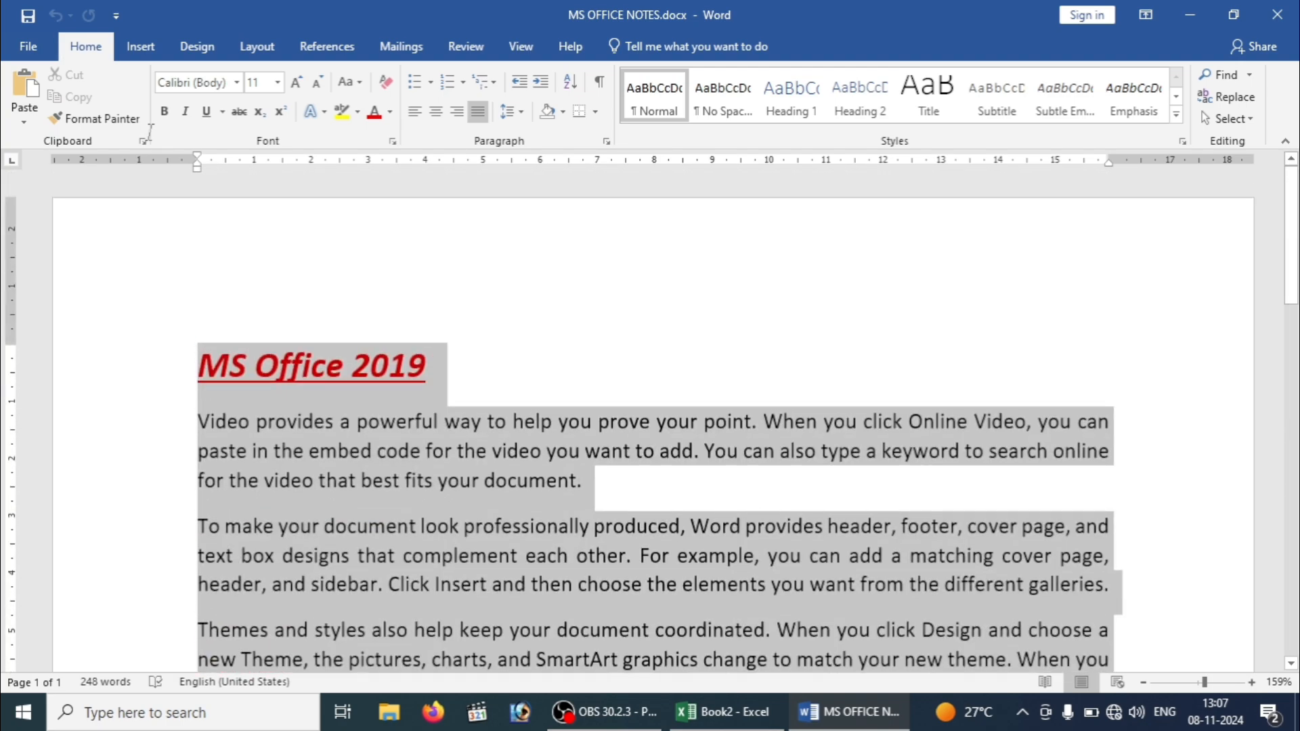
left_click(145, 414)
scroll(149, 487, "down", 4)
left_click_drag(153, 569, 79, 531)
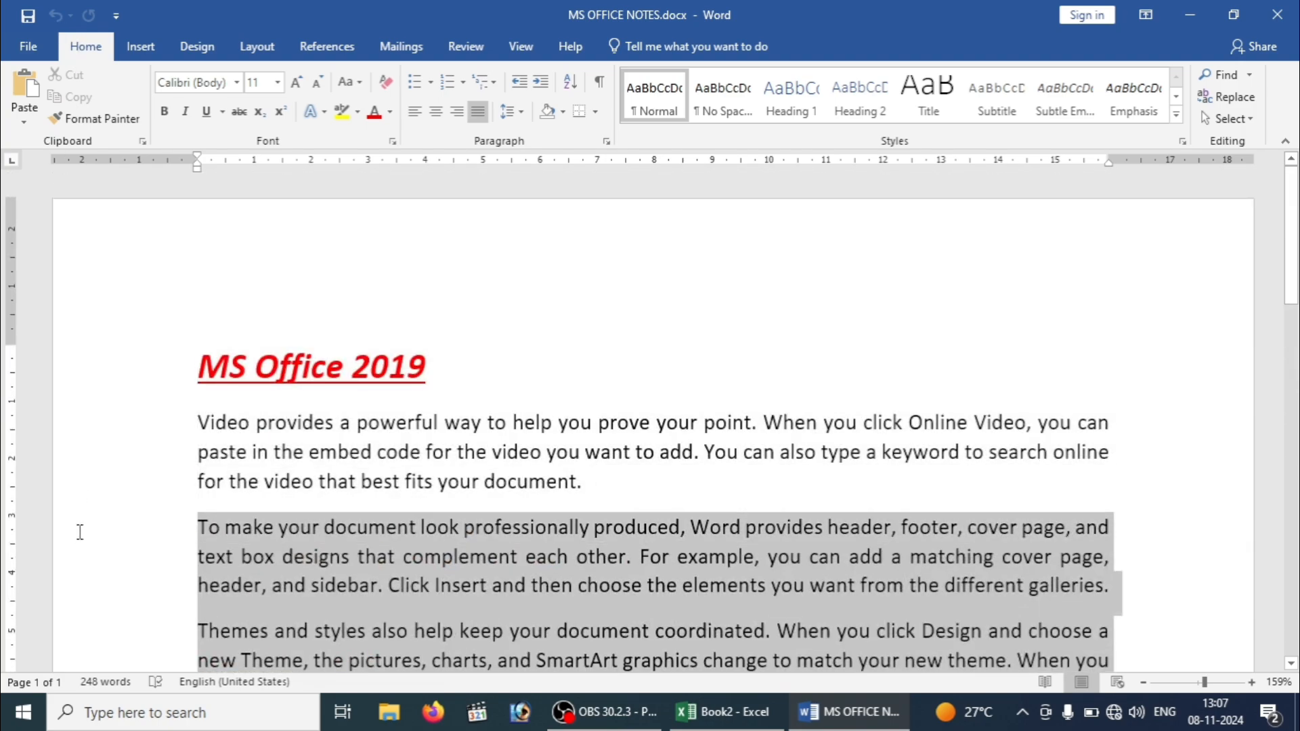
key("Delete")
key("BackSpace")
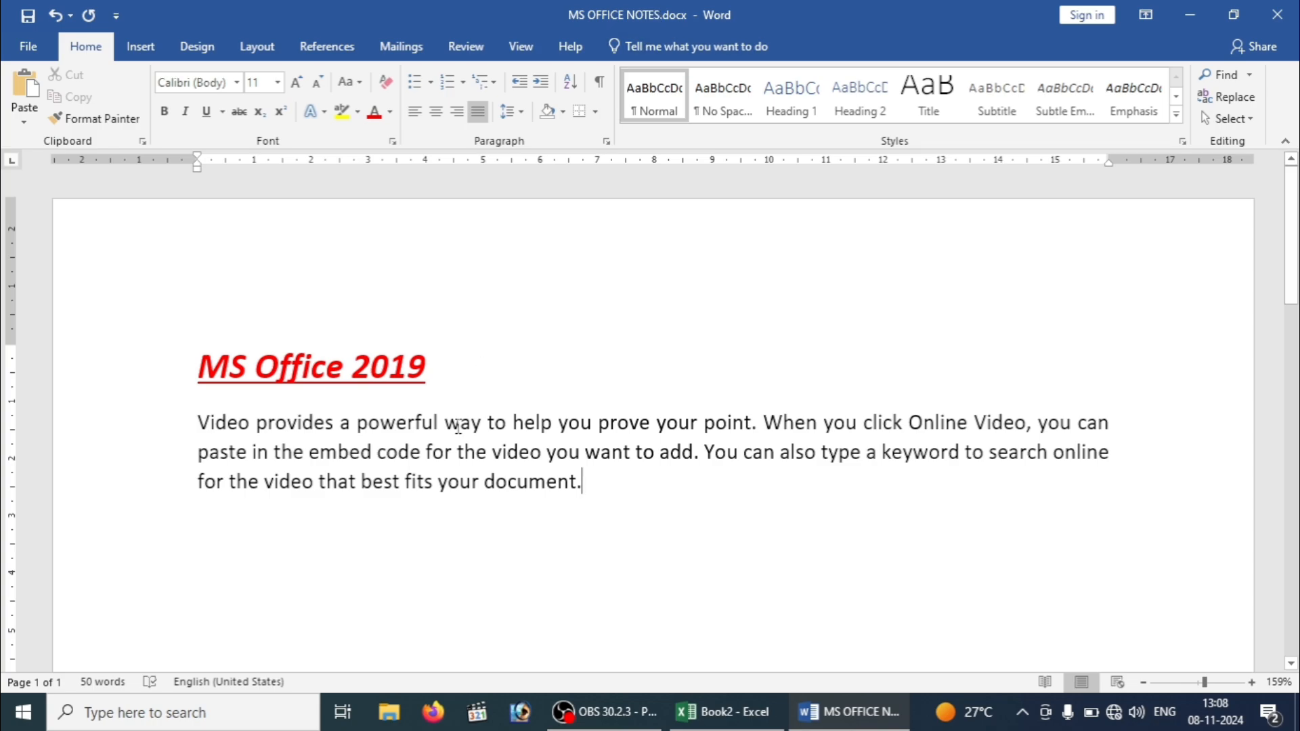
Step: Add three lines reading "HOME TAB", "INSERT TAB" and "DESIGN TAB" below the remaining paragraph, followed by blank lines
left_click_drag(193, 368, 605, 495)
left_click(604, 495)
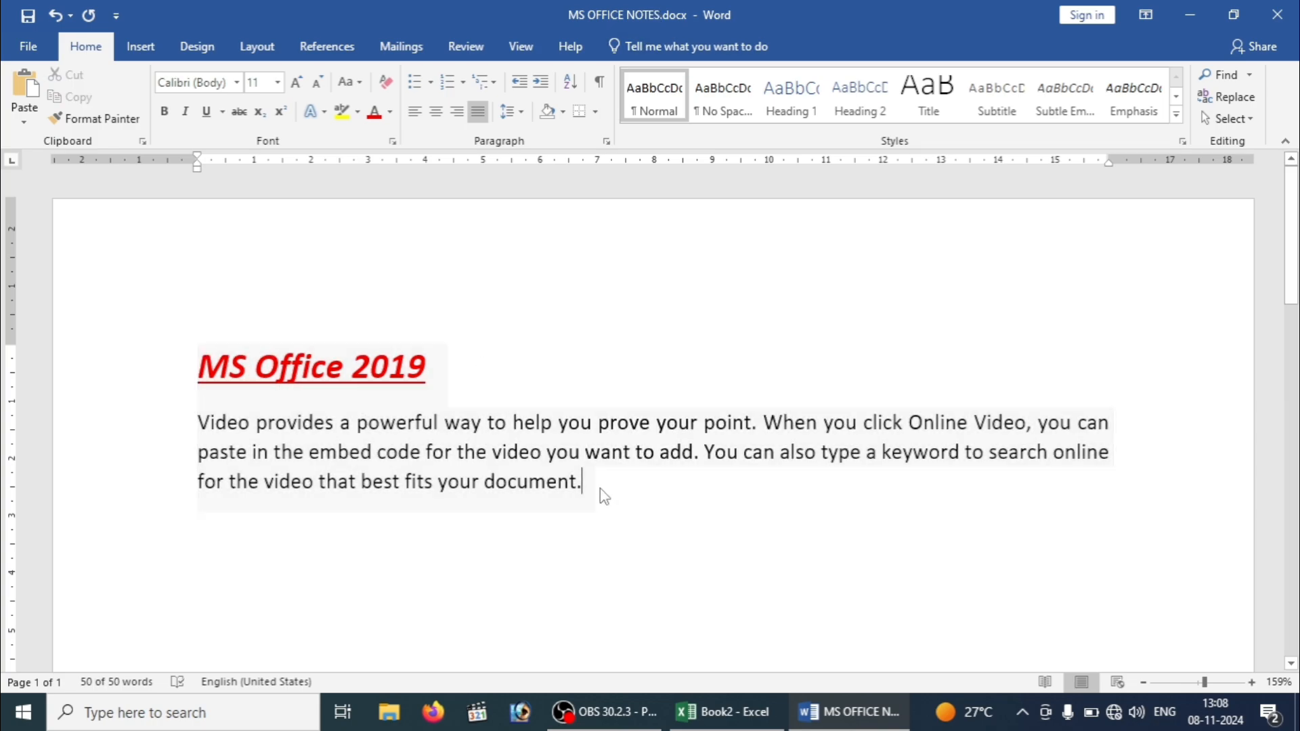
key("Return")
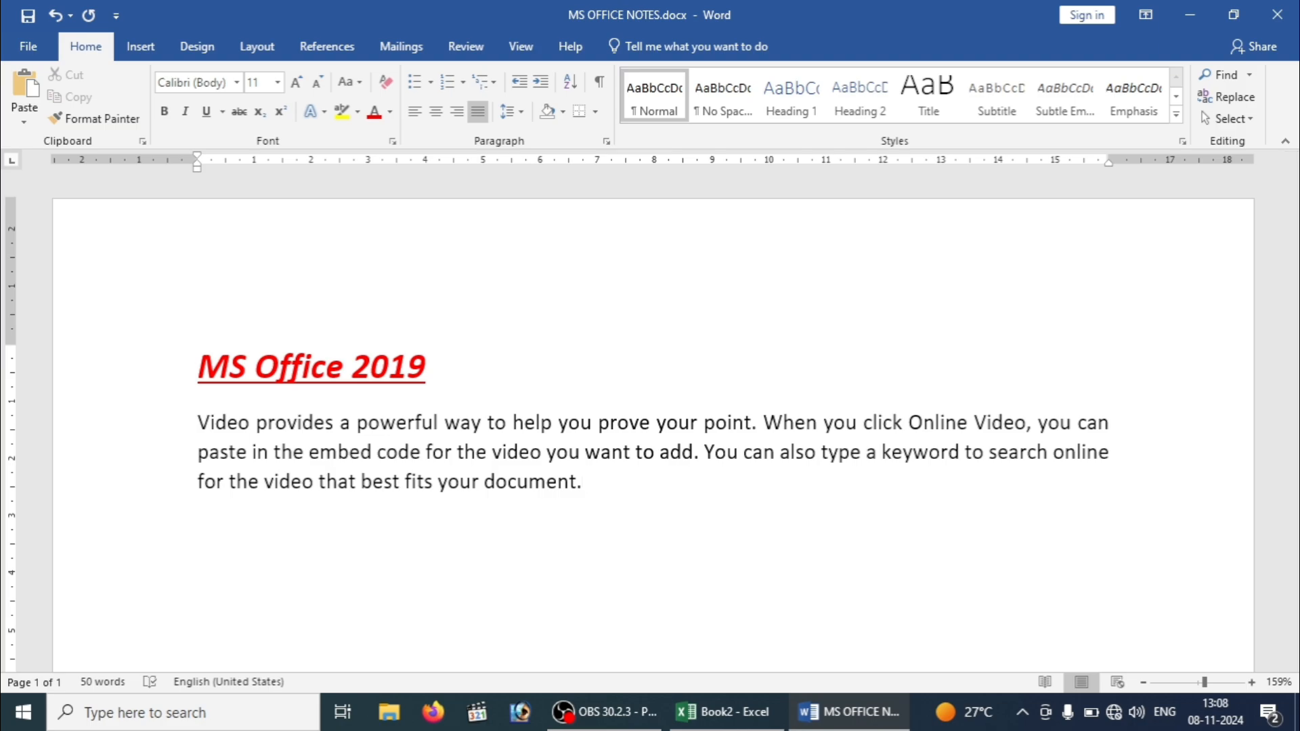
type("HOME TAB")
key("Return")
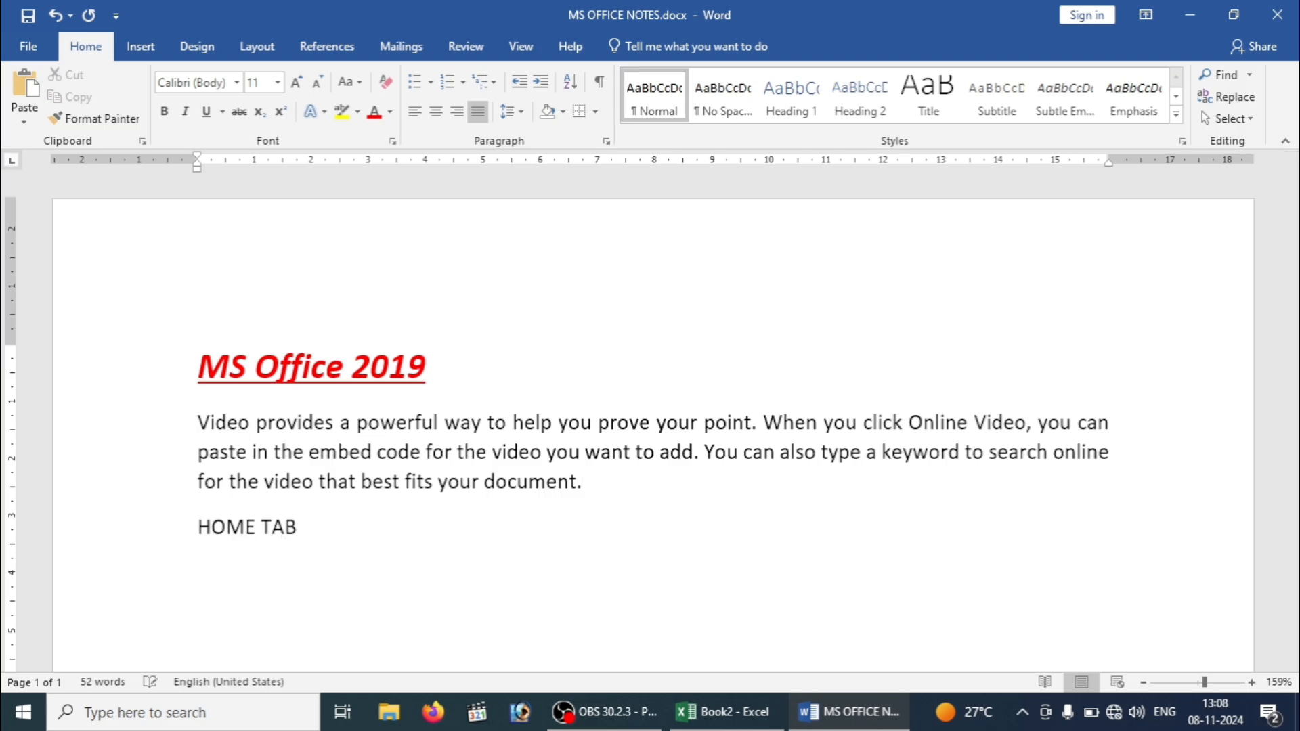
type("INSERT TAB")
key("Return")
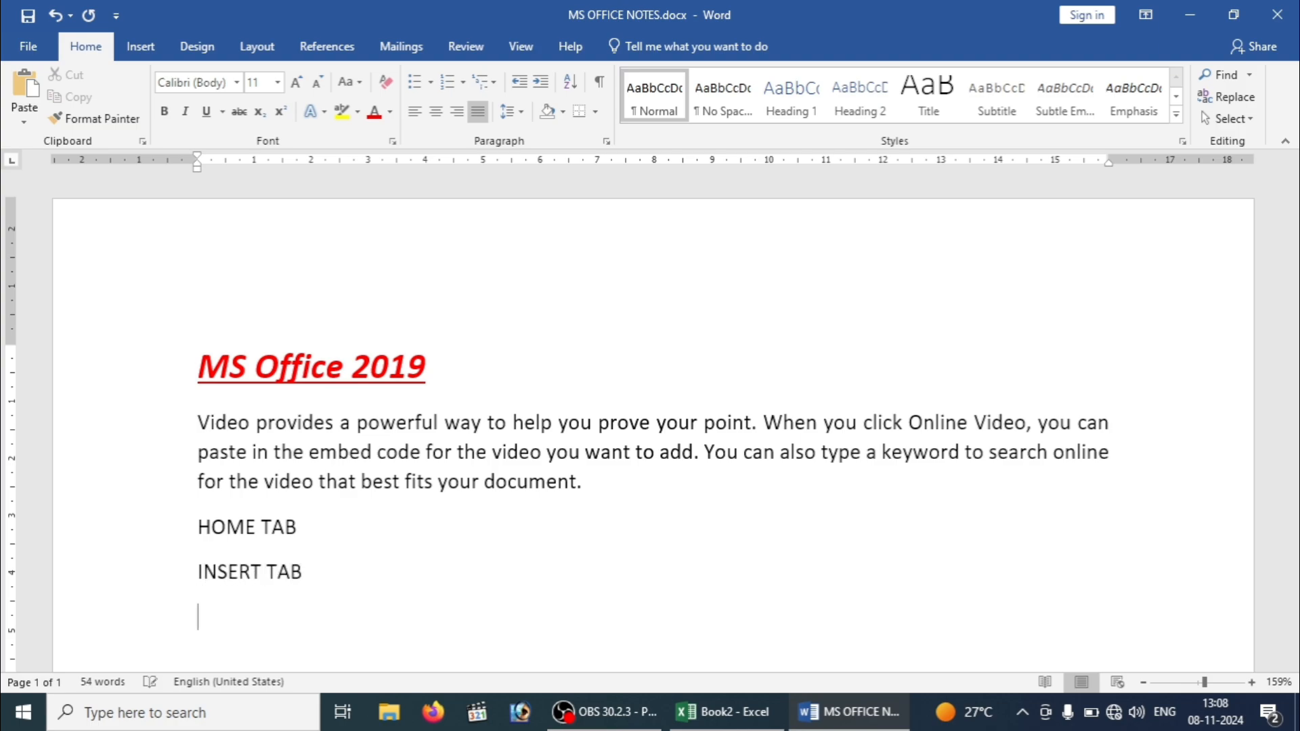
type("DESIGN TAB")
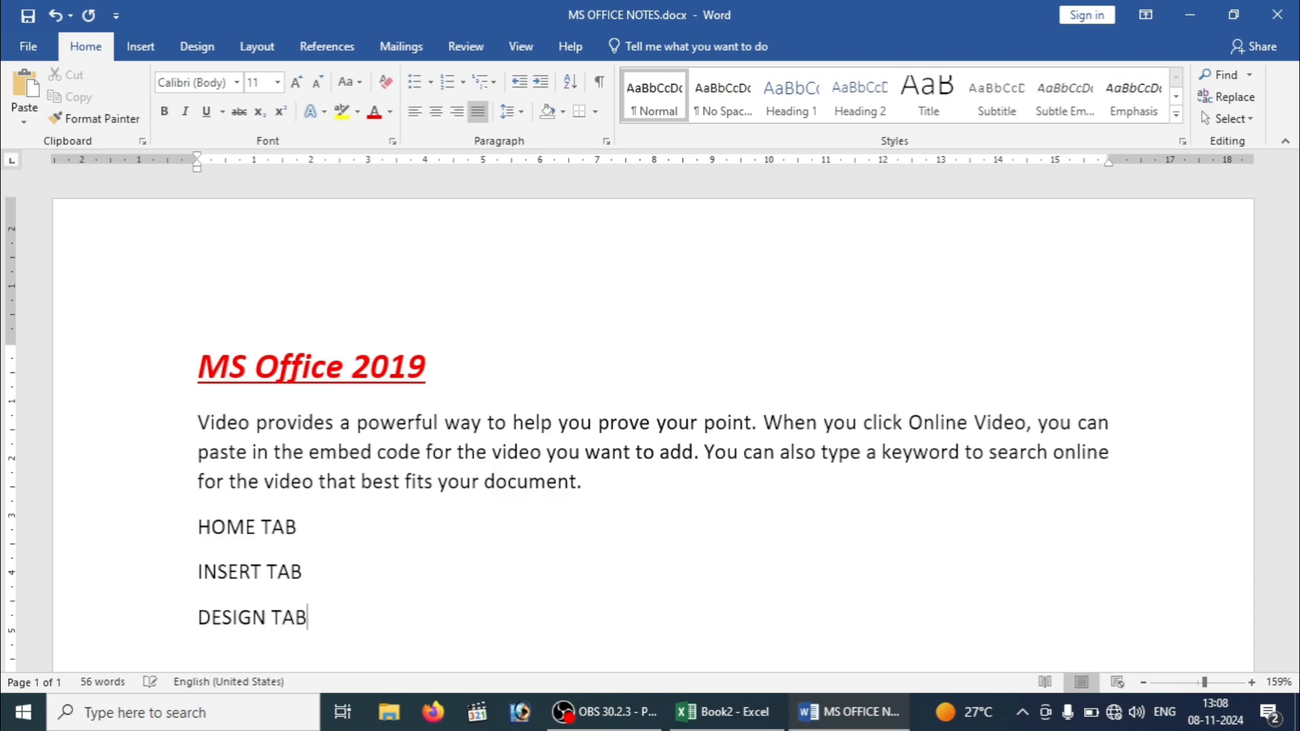
type("LE")
key("BackSpace")
key("BackSpace")
key("Return")
key("Return")
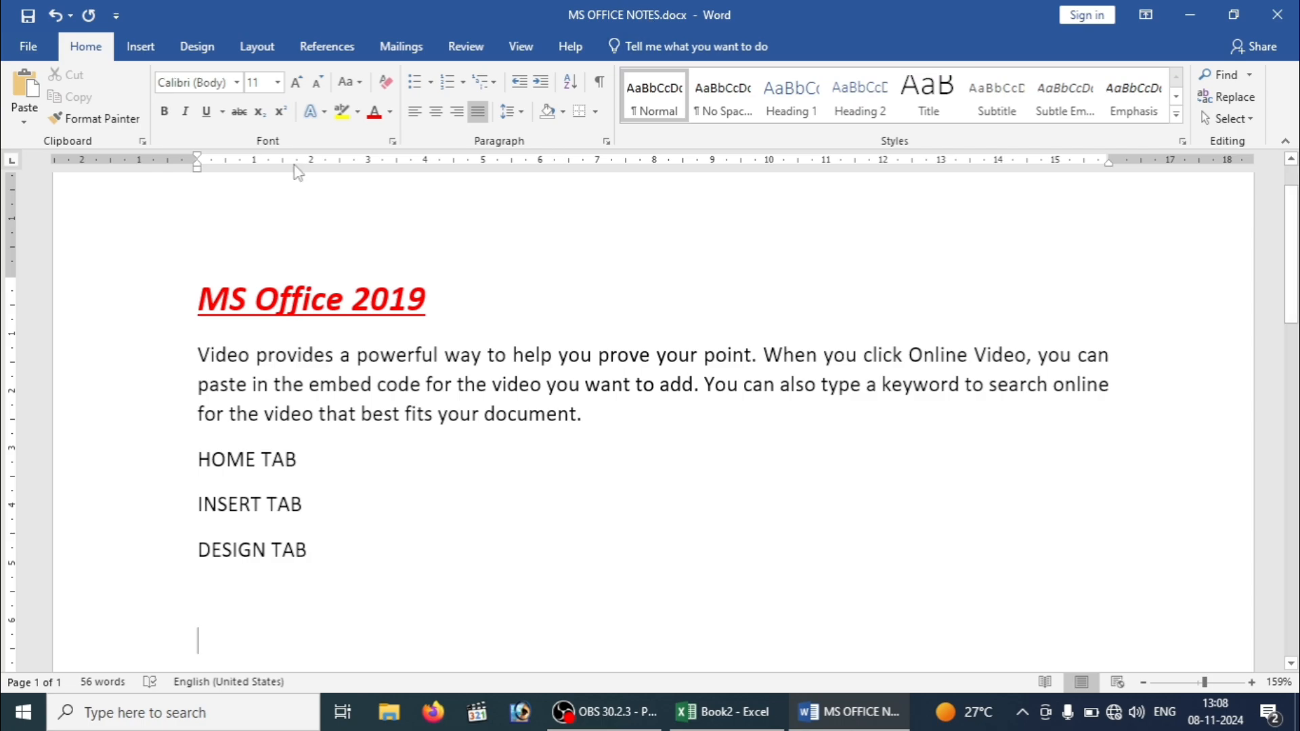
Step: Save a copy of the document to the Desktop under the name MS OFFICE NOTES NEW using Save As
left_click(35, 43)
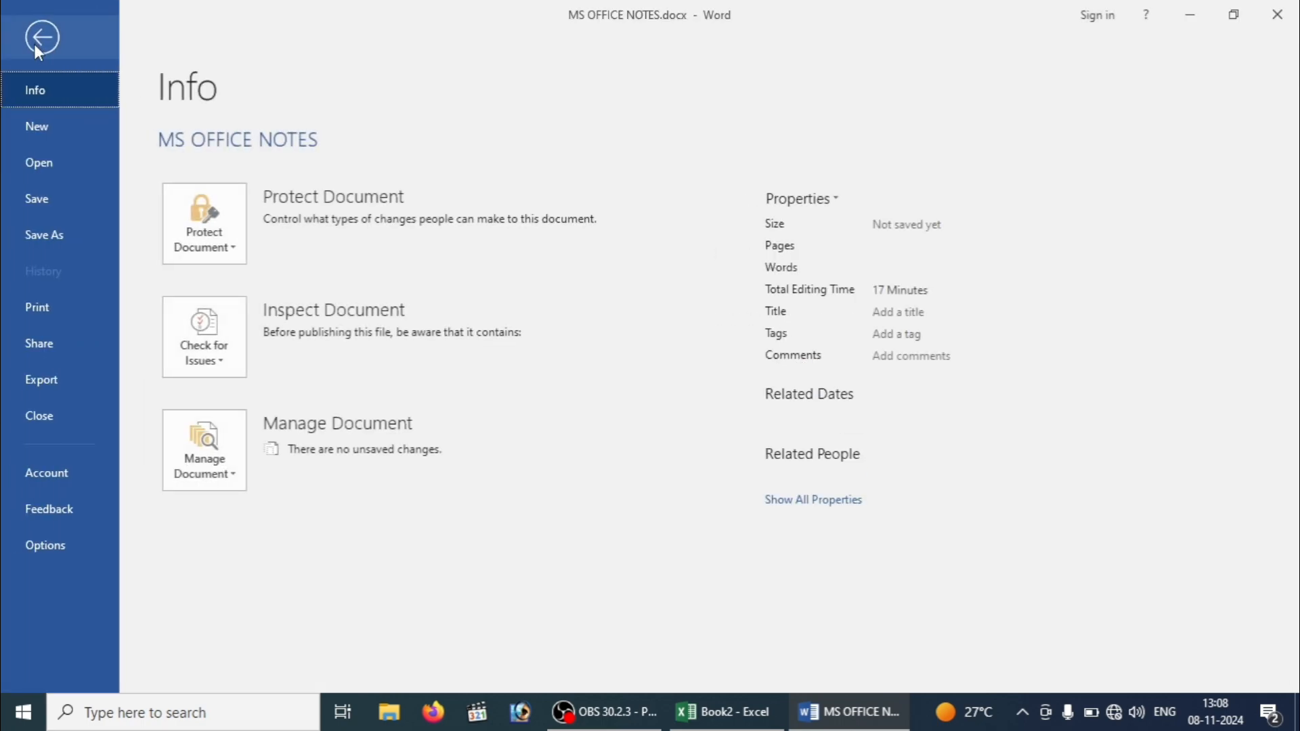
left_click(71, 233)
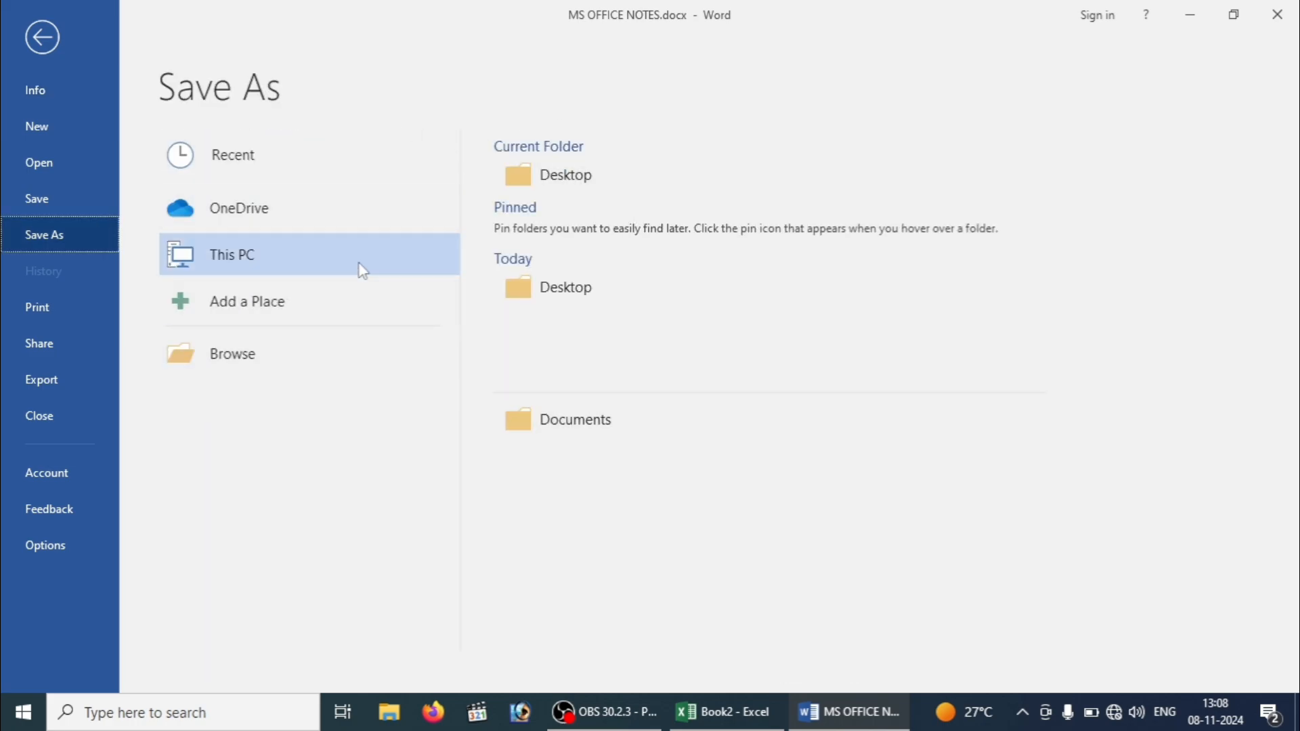
left_click(568, 193)
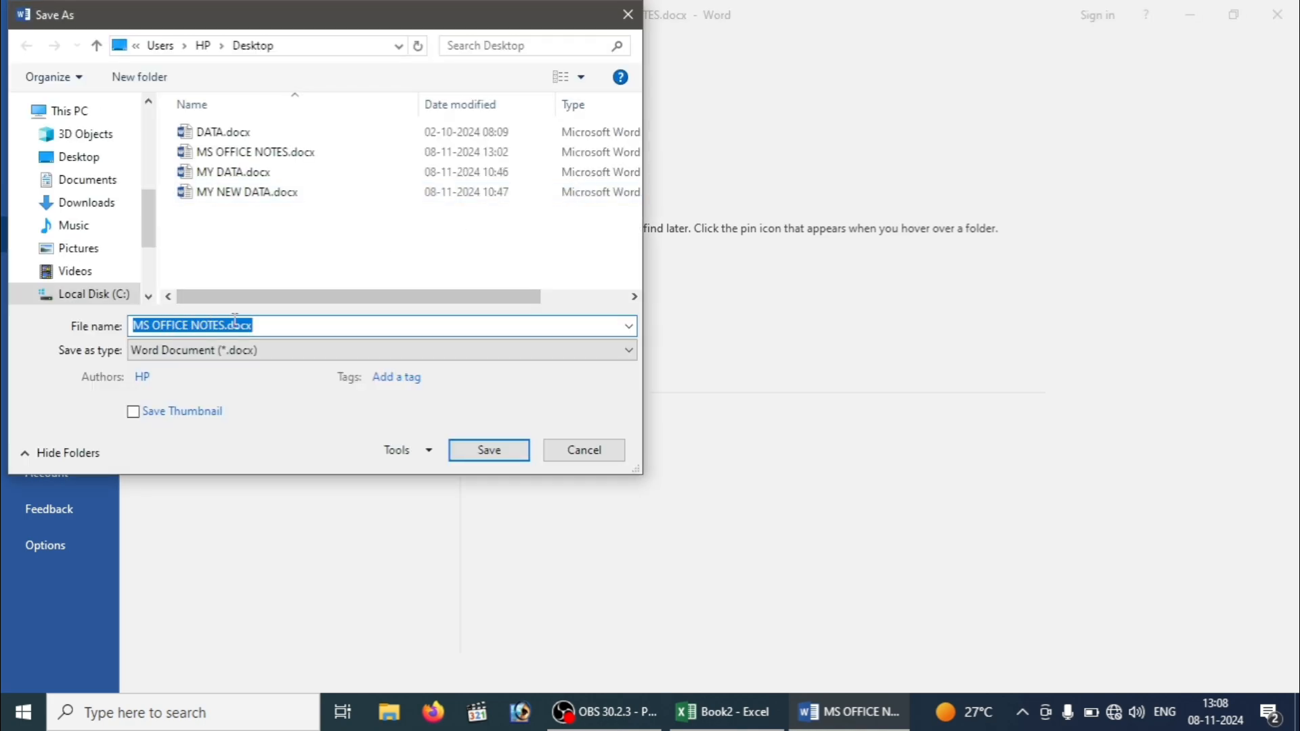
left_click(264, 325)
key("BackSpace")
key("BackSpace")
key("BackSpace")
key("BackSpace")
key("BackSpace")
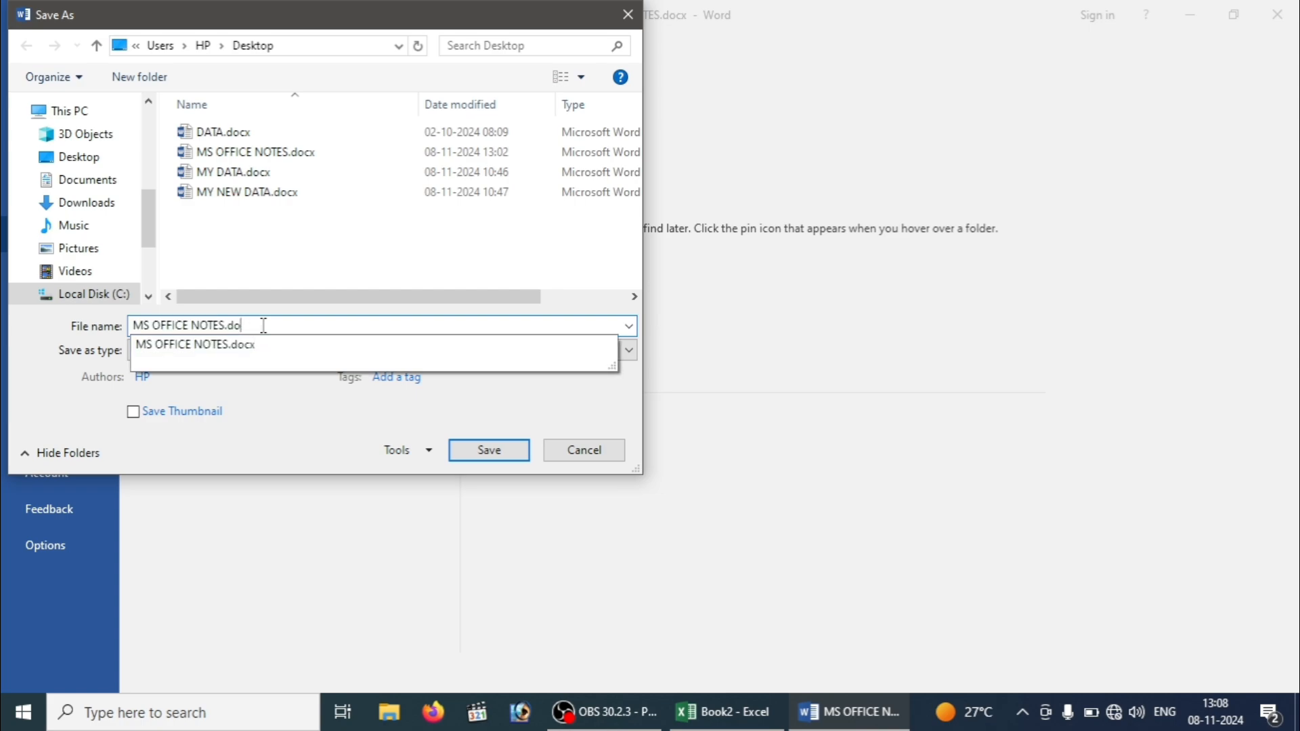
type("NEW")
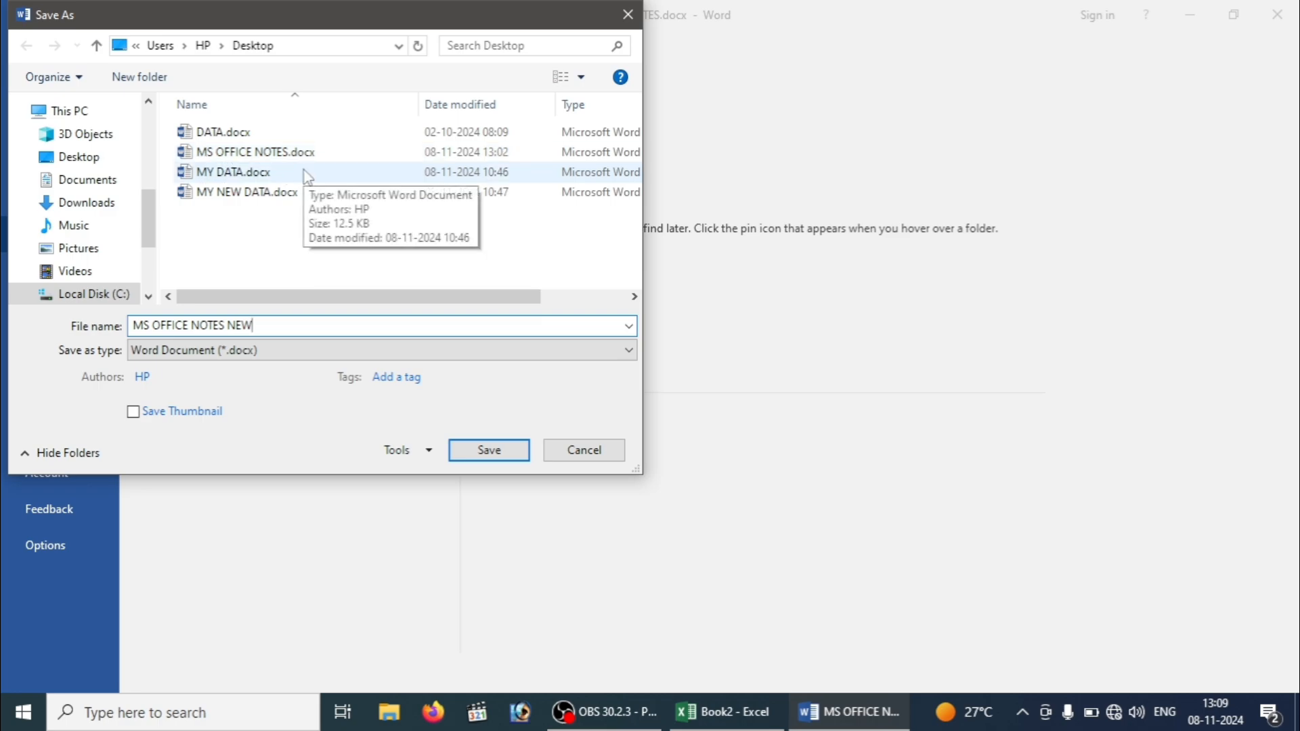
left_click(470, 454)
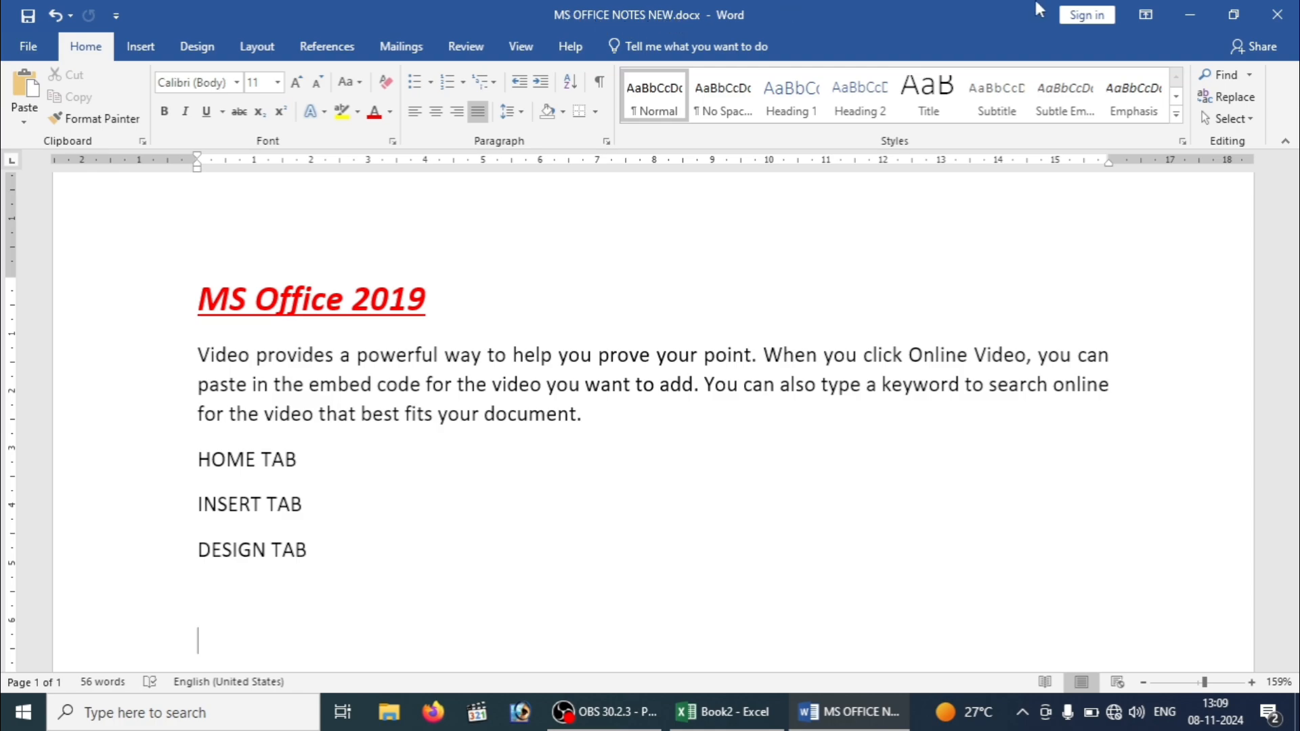
Step: Close the document, open MS OFFICE NOTES NEW.docx from the desktop and check its content
left_click(1278, 15)
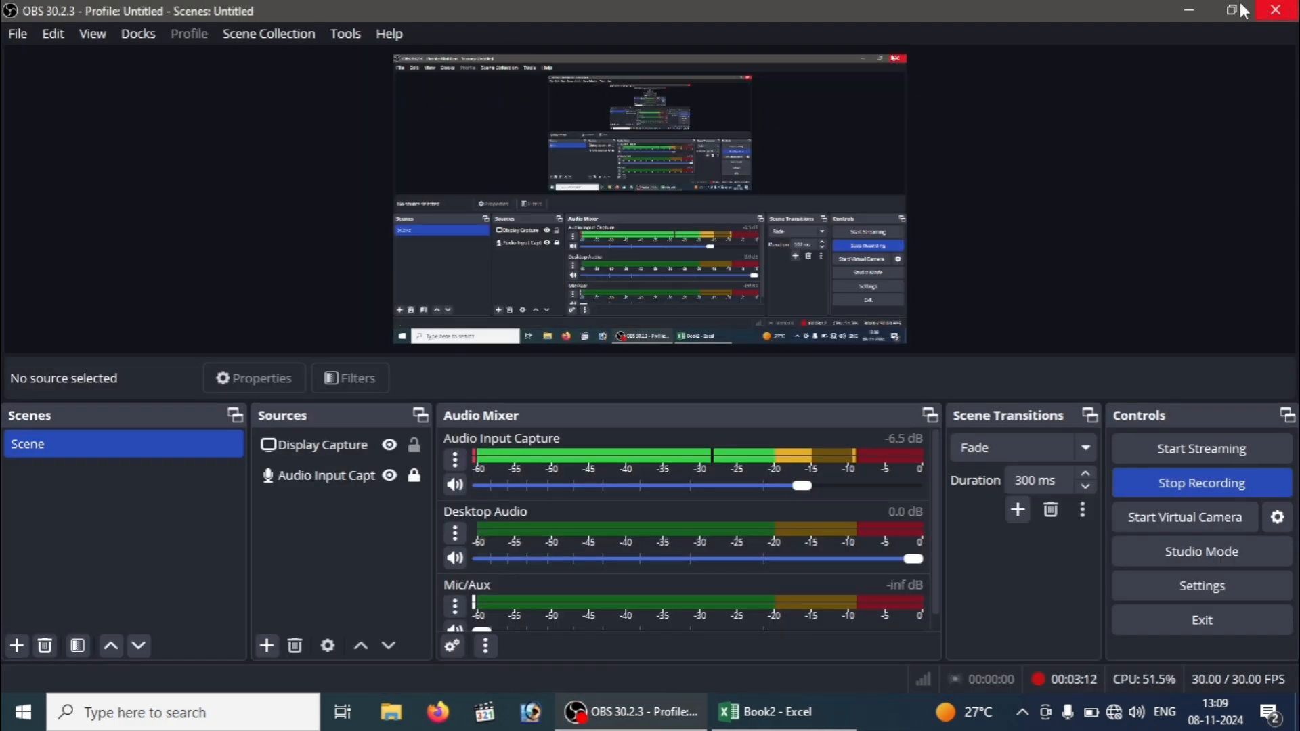
left_click(1189, 10)
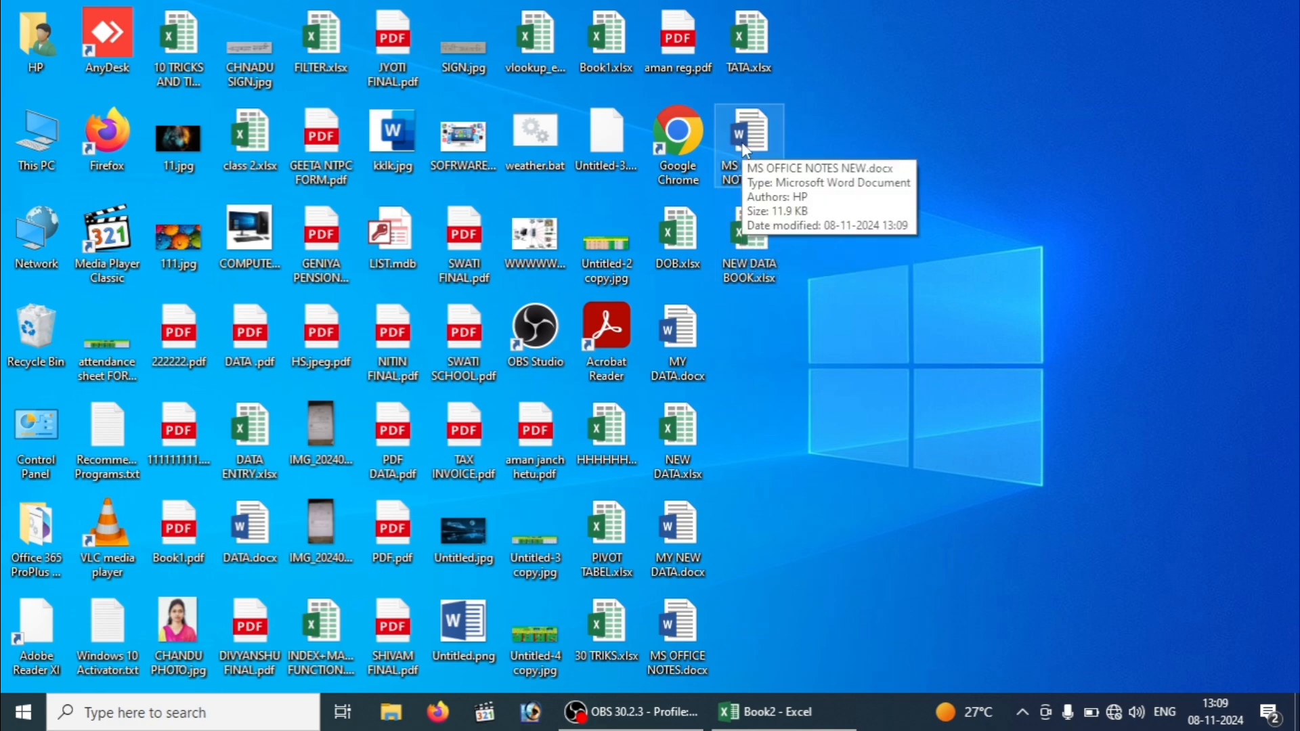
left_click(746, 149)
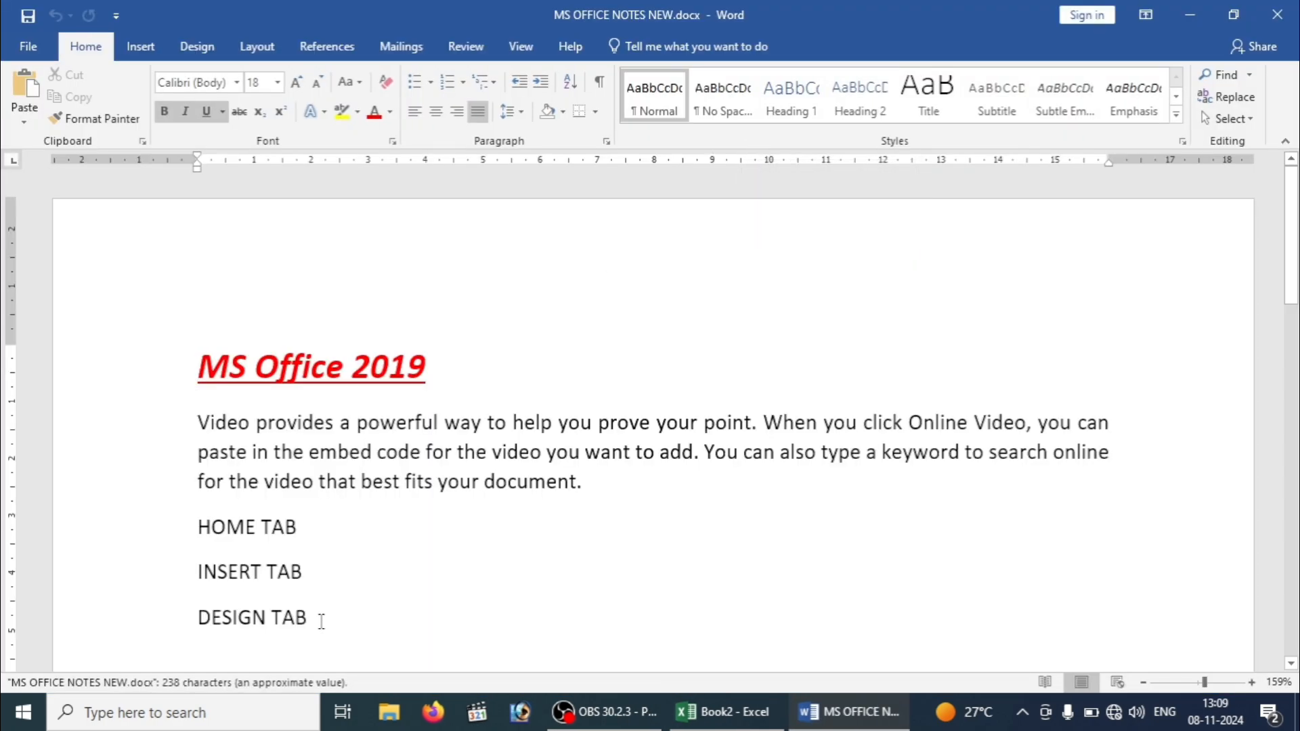
key("ctrl+a")
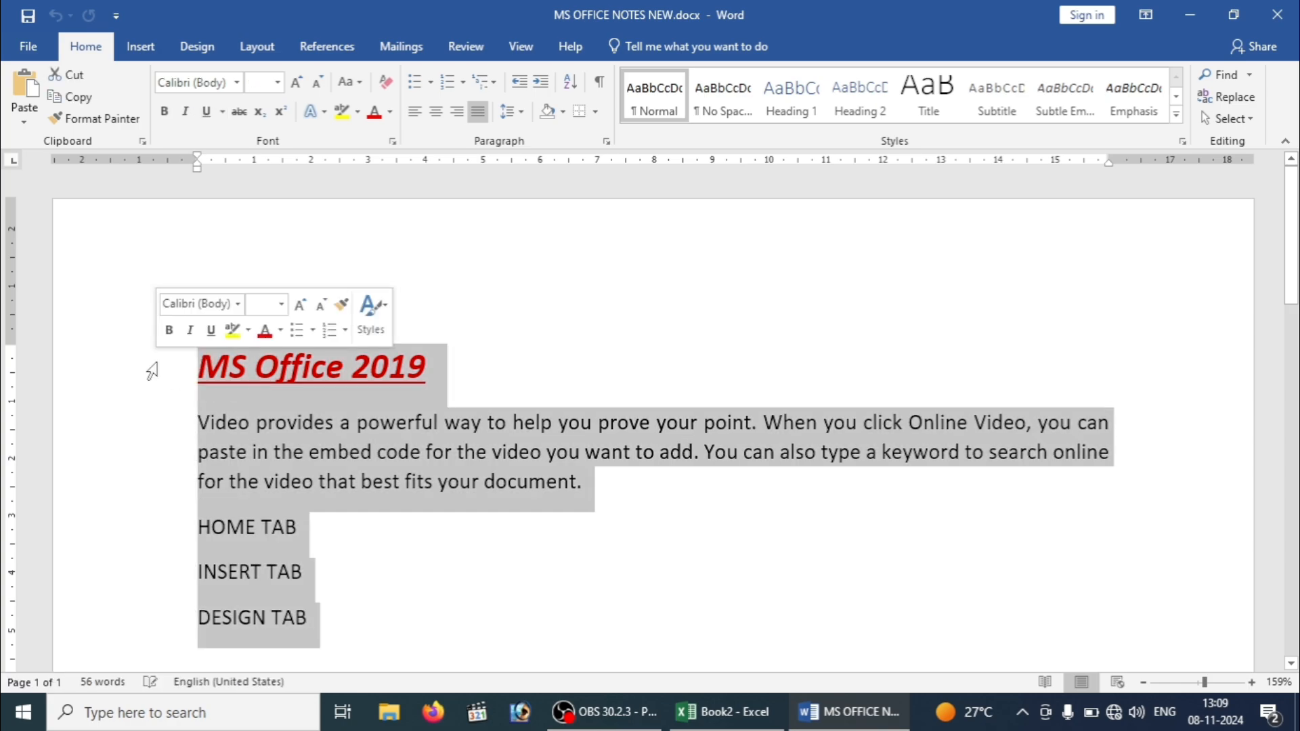
left_click(344, 508)
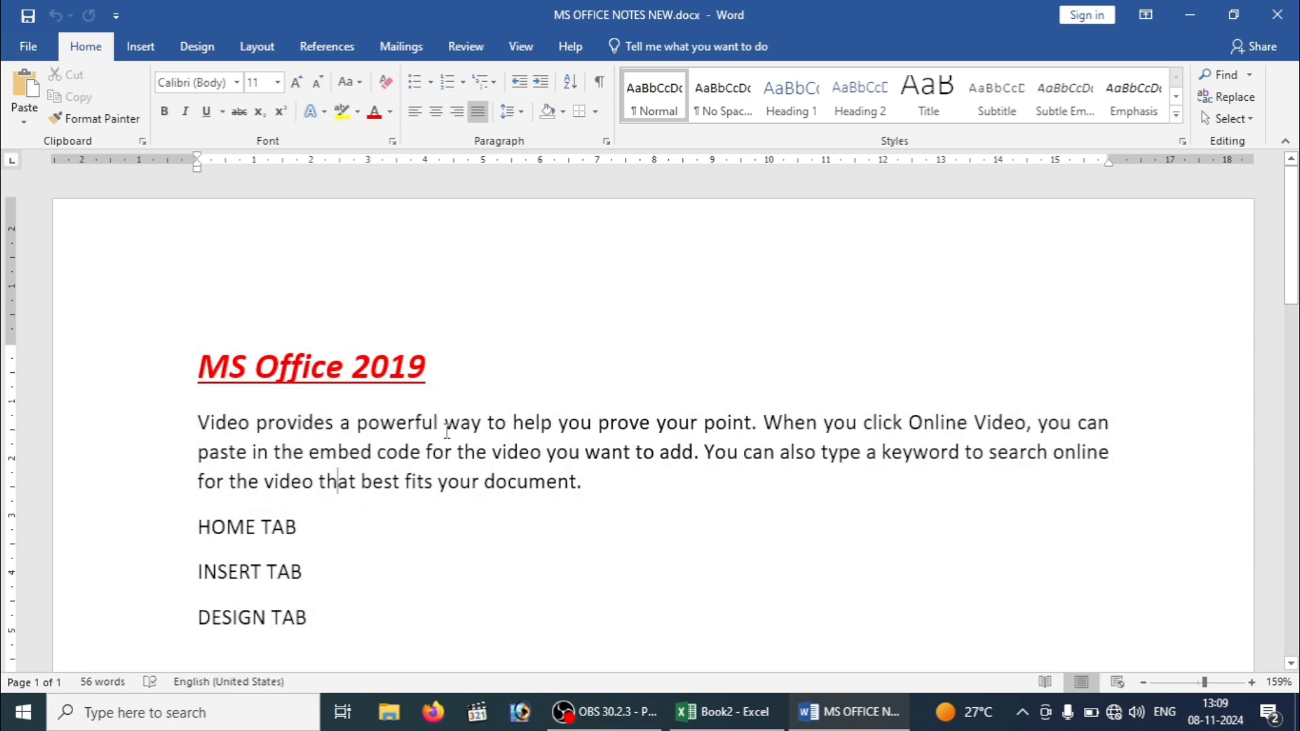
Step: Open the original MS OFFICE NOTES.docx from the desktop, compare its content with the new copy, and return to MS OFFICE NOTES NEW.docx
left_click(1186, 14)
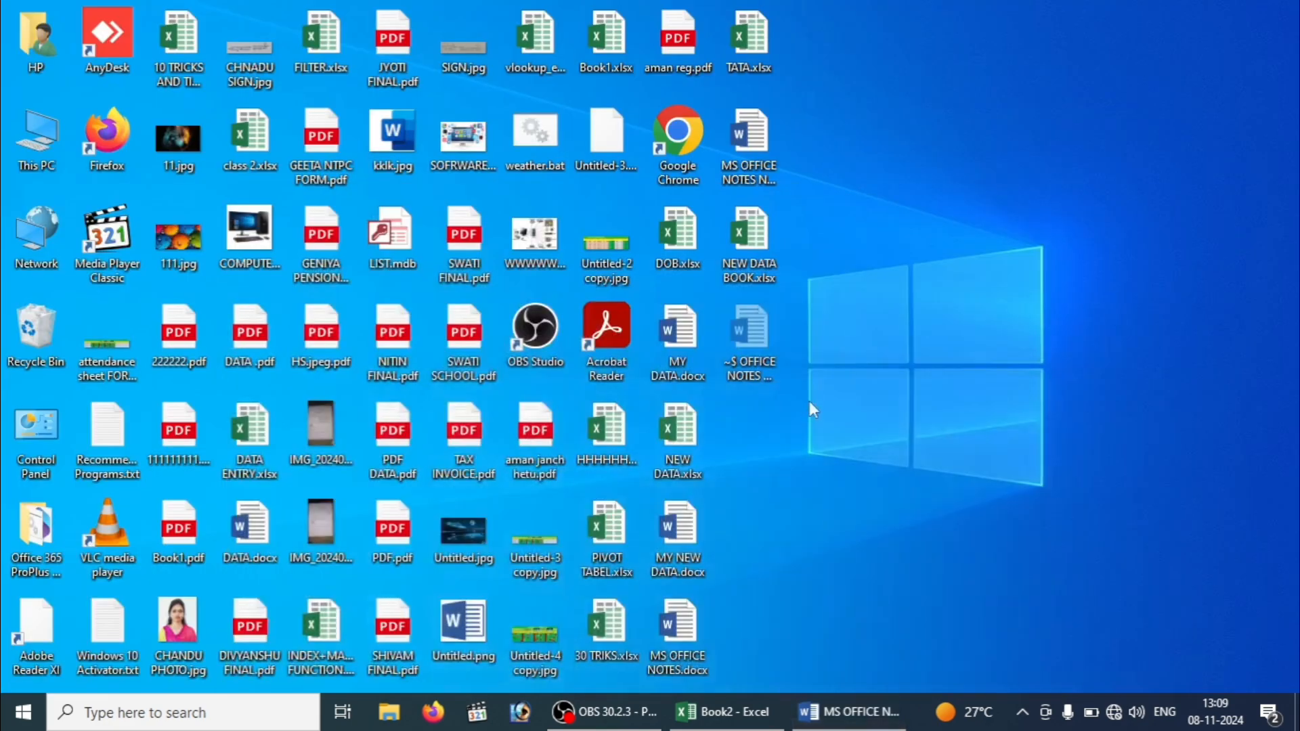
double_click(694, 644)
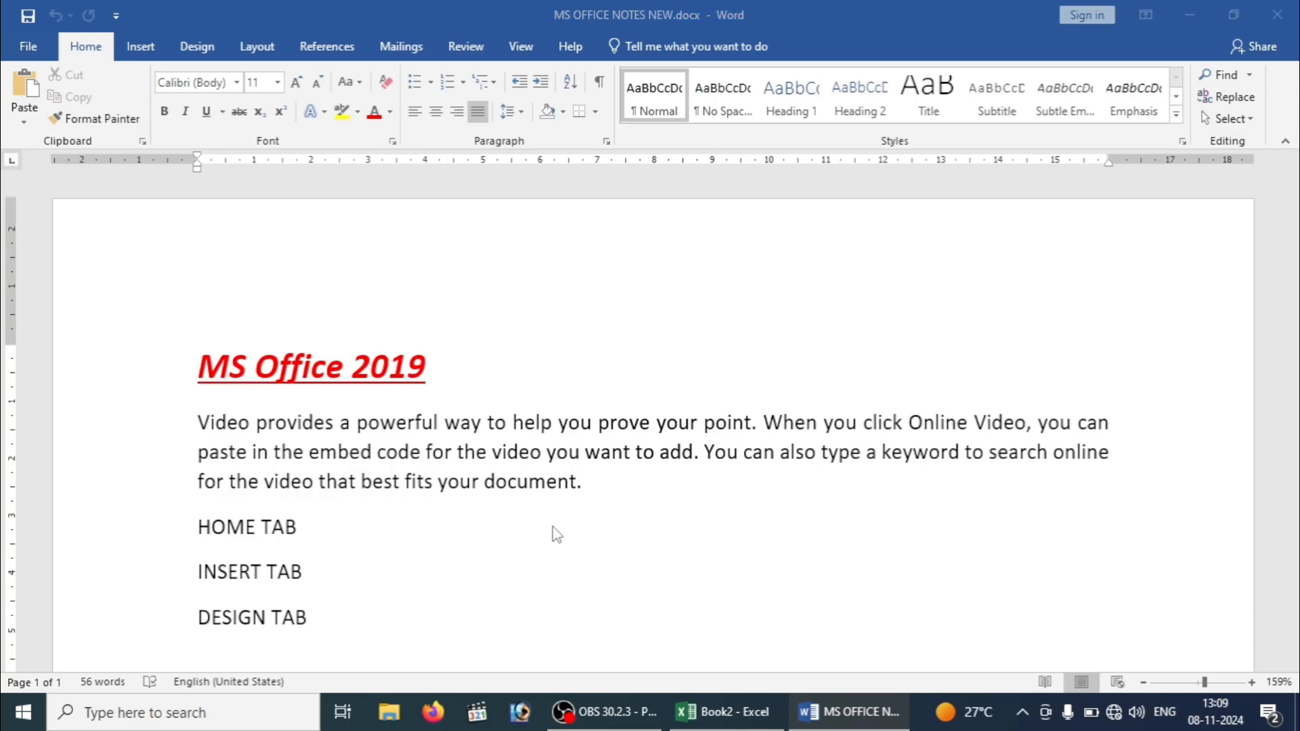
scroll(463, 468, "down", 4)
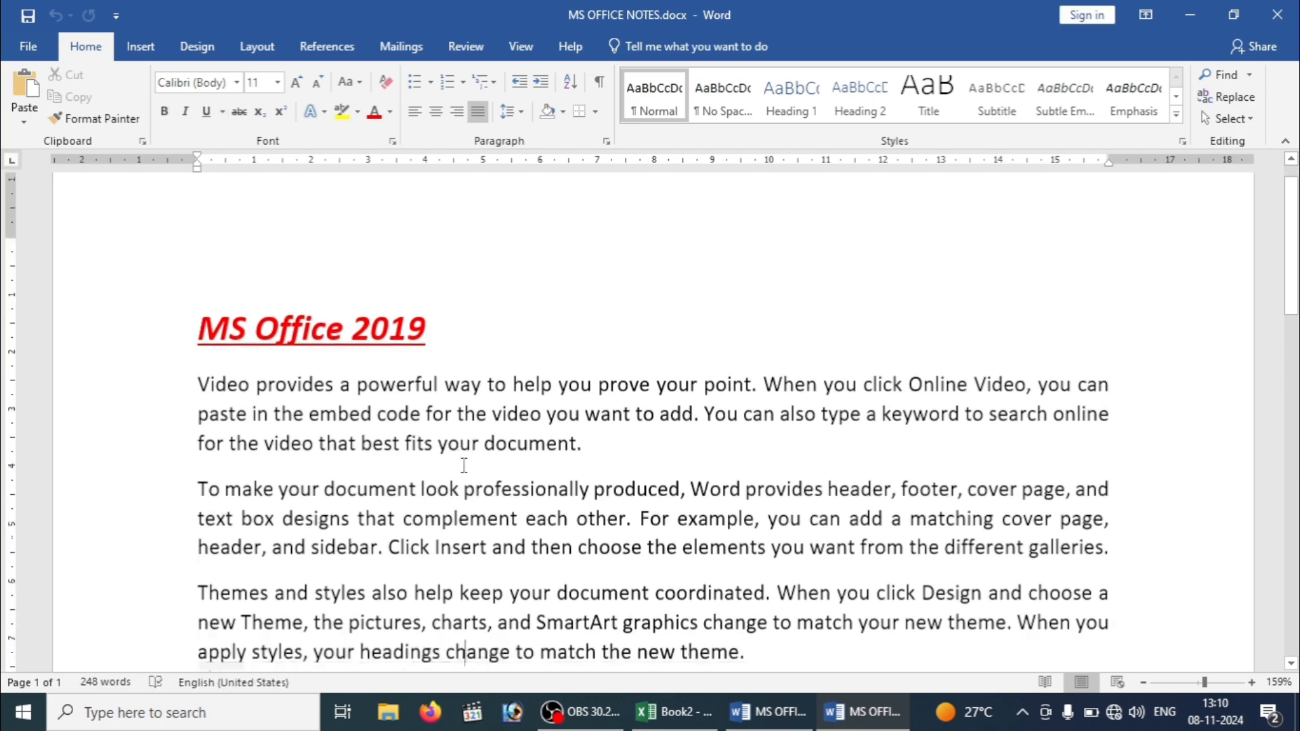
left_click(1199, 6)
left_click(388, 592)
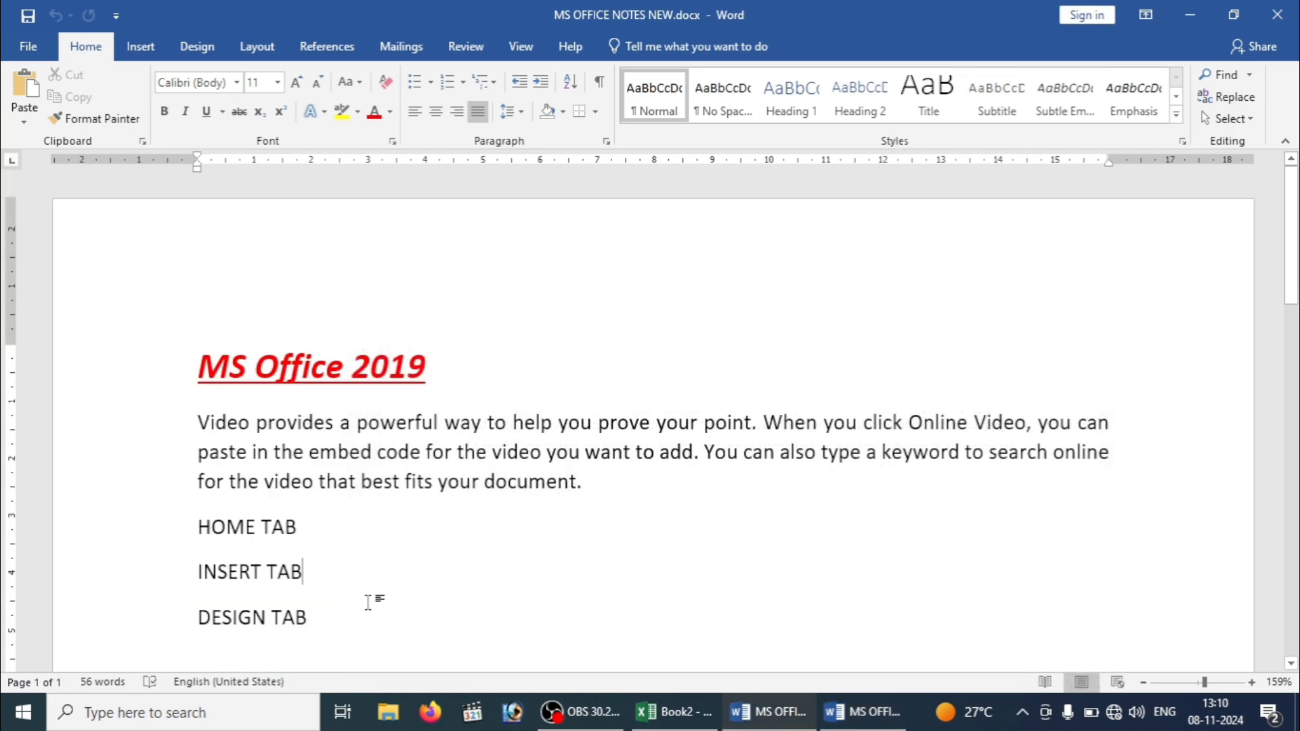
Step: Add blank lines below the DESIGN TAB line
left_click(326, 625)
key("Return")
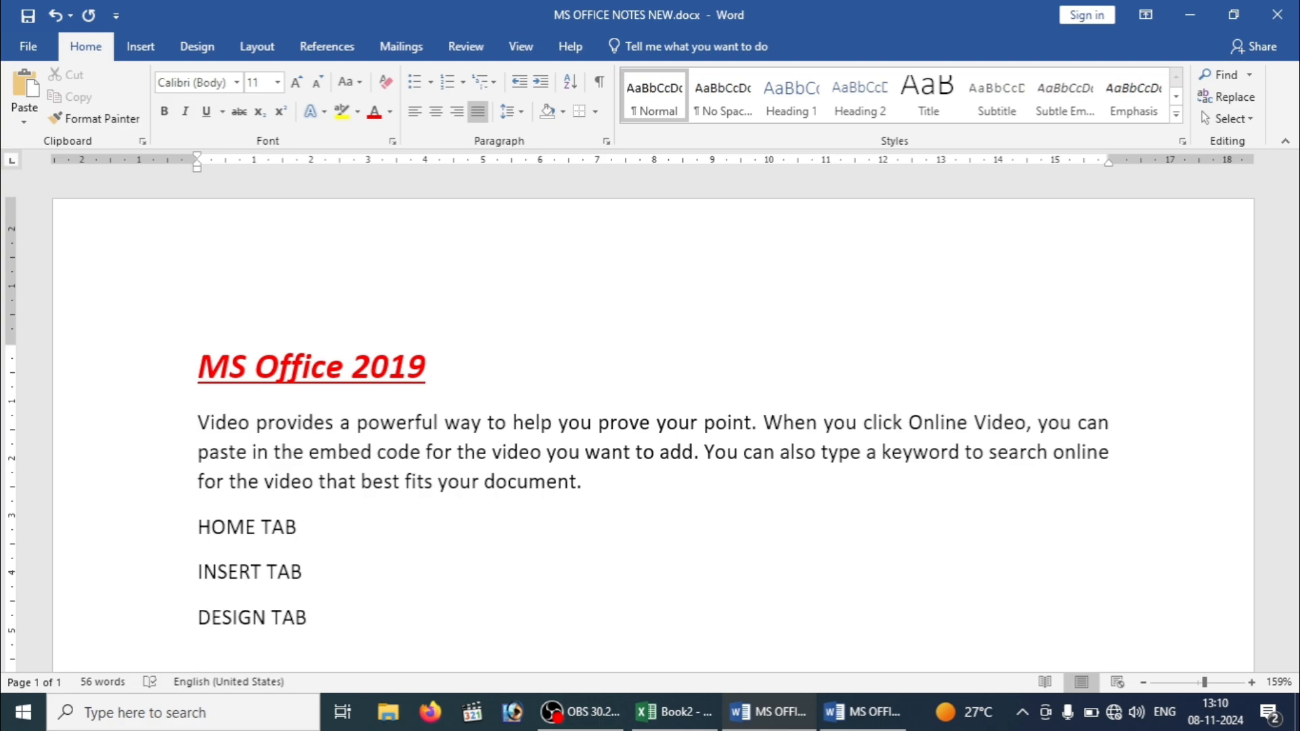
key("Return")
key("Return")
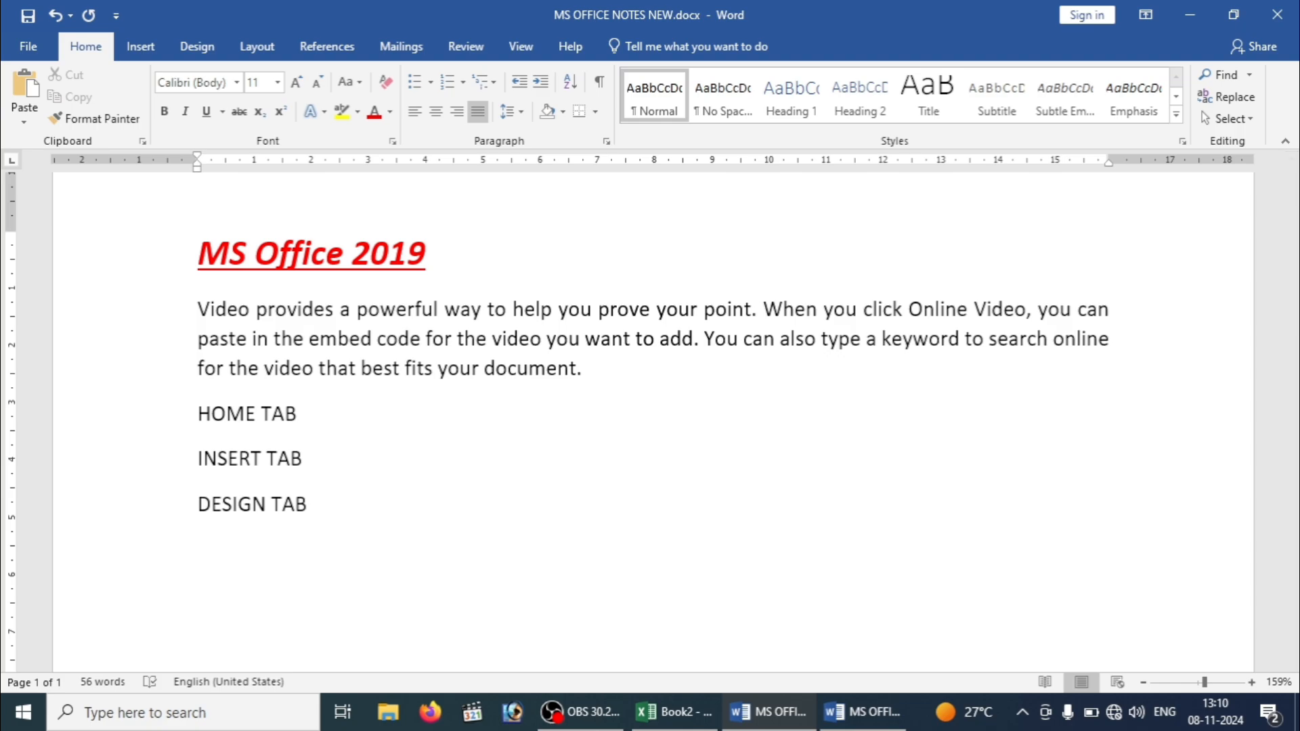
left_click(212, 530)
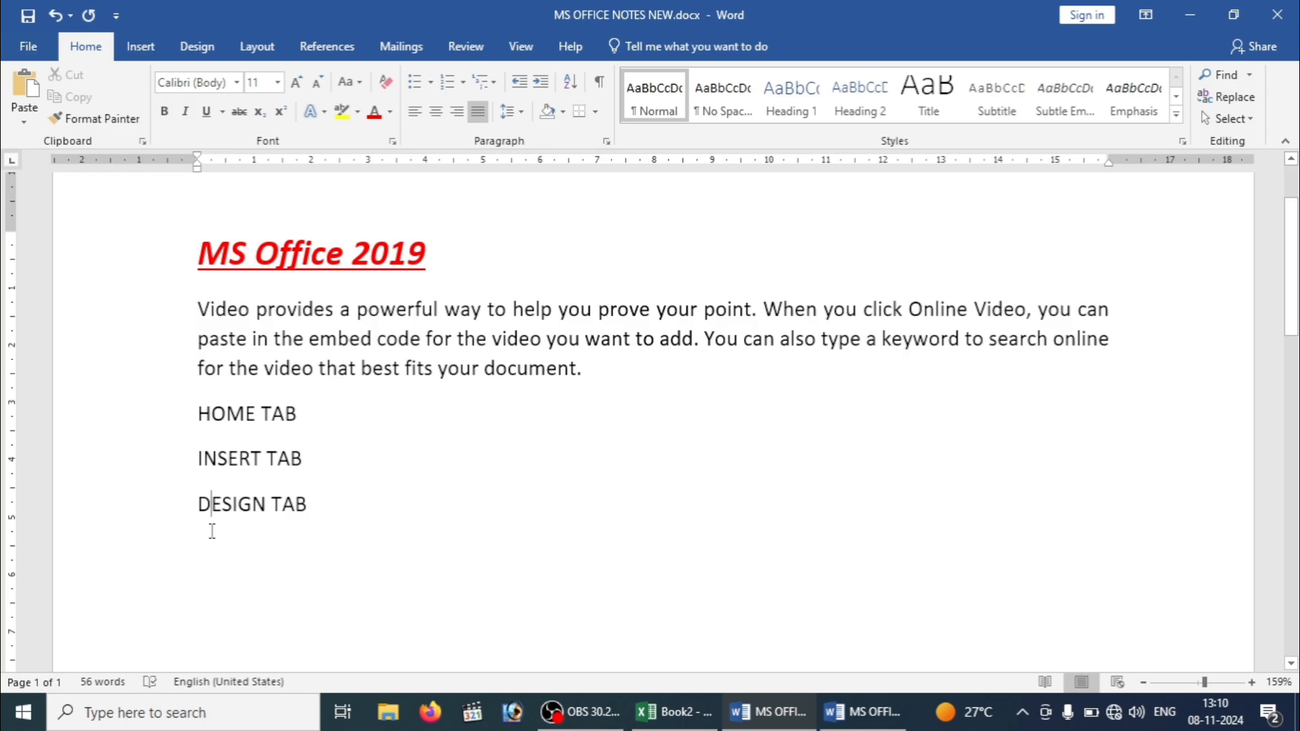
left_click(201, 558)
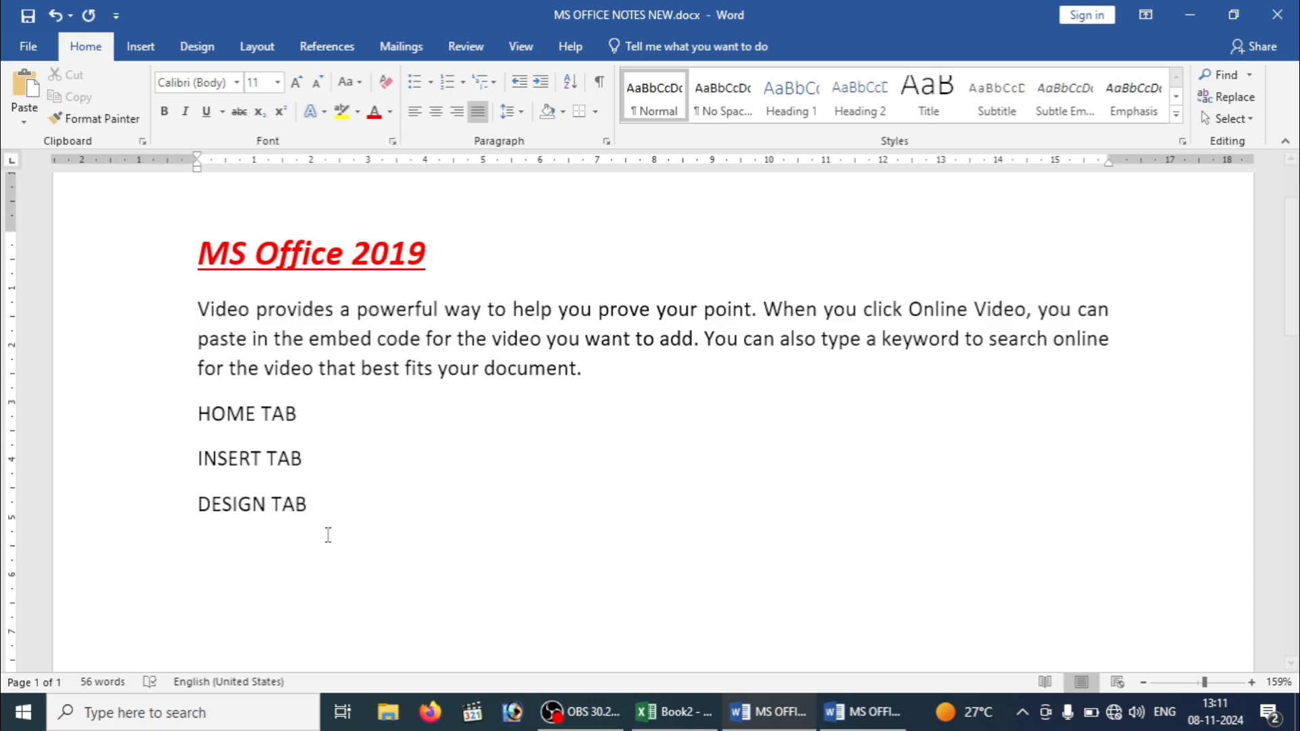
Step: Delete the HOME TAB, INSERT TAB and DESIGN TAB lines and undo the deletion
left_click(382, 521)
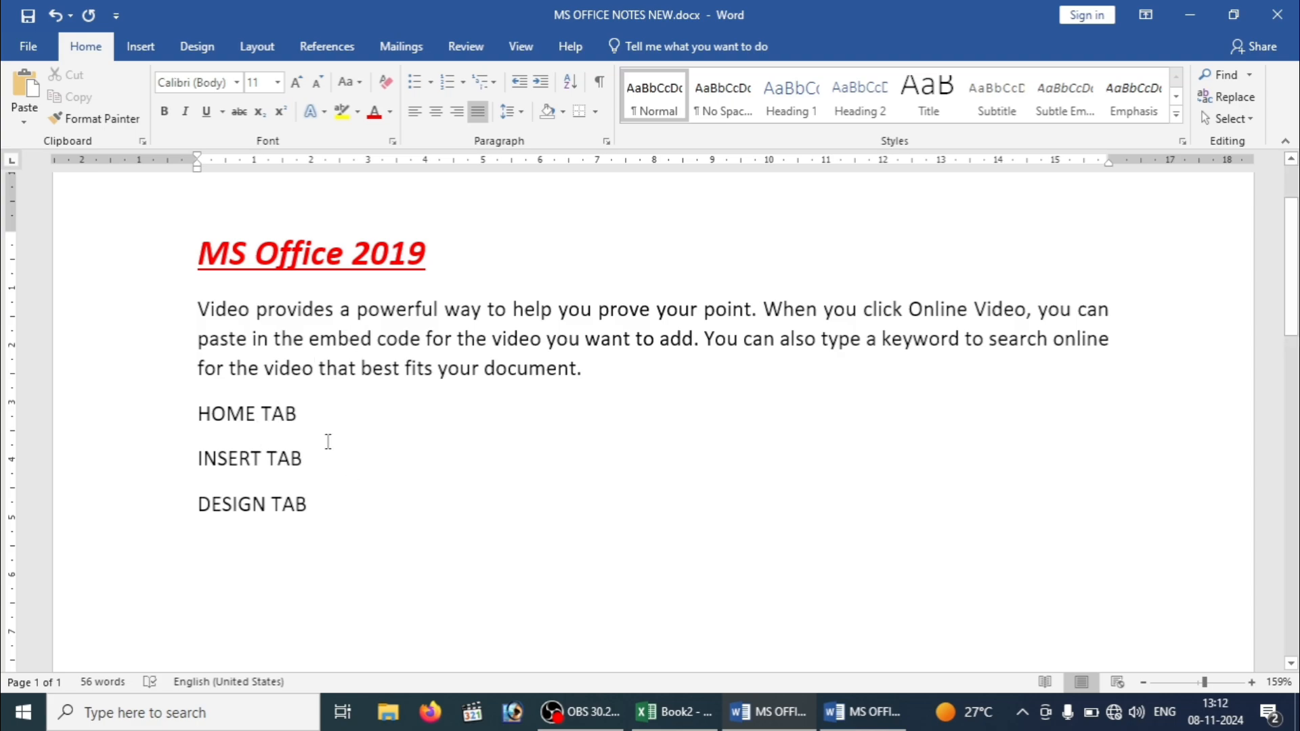
left_click(160, 393, "shift")
left_click(145, 426, "shift")
key("ctrl+c")
key("Delete")
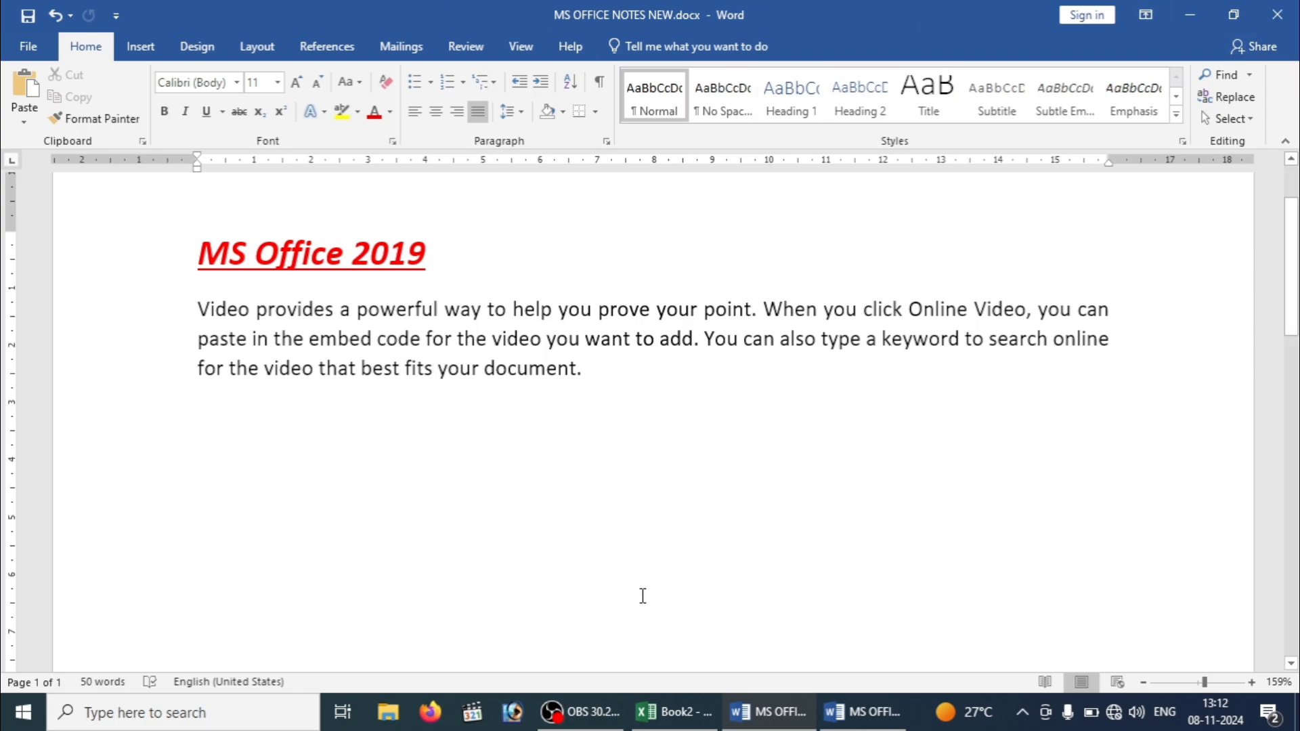
key("ctrl+v")
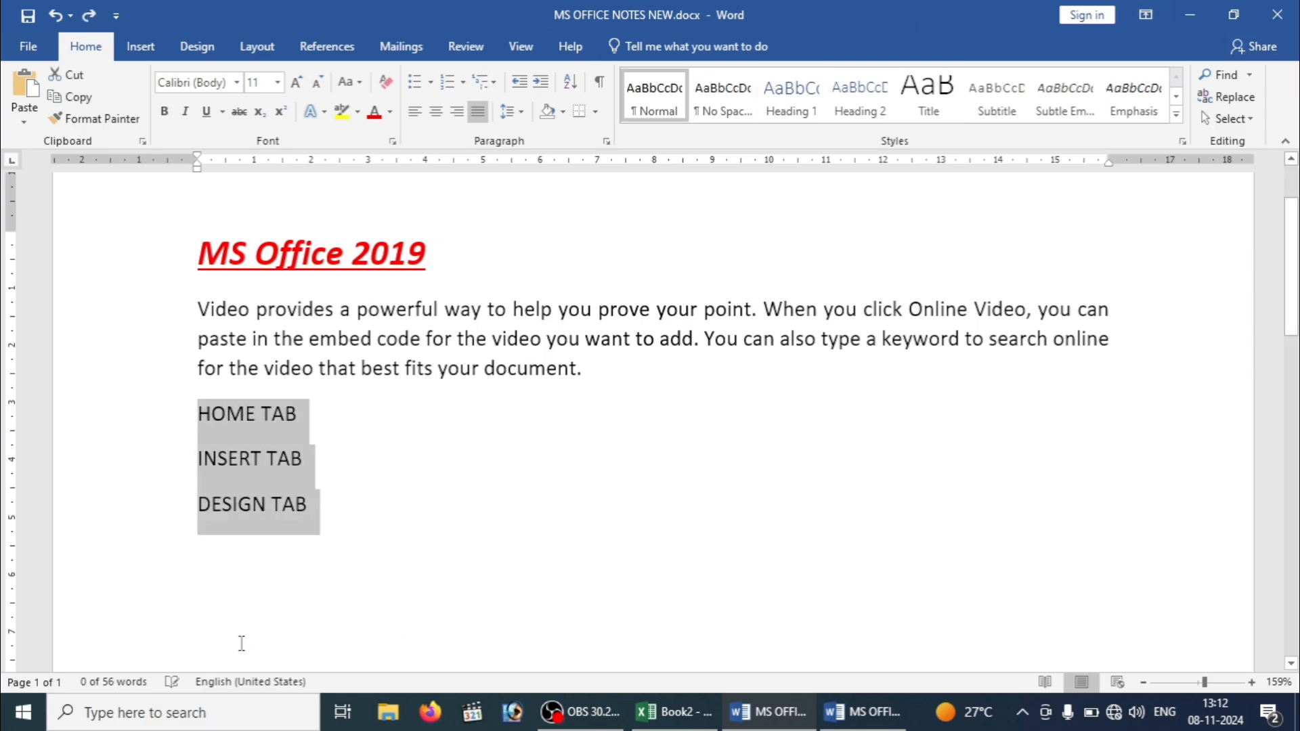
left_click(370, 542)
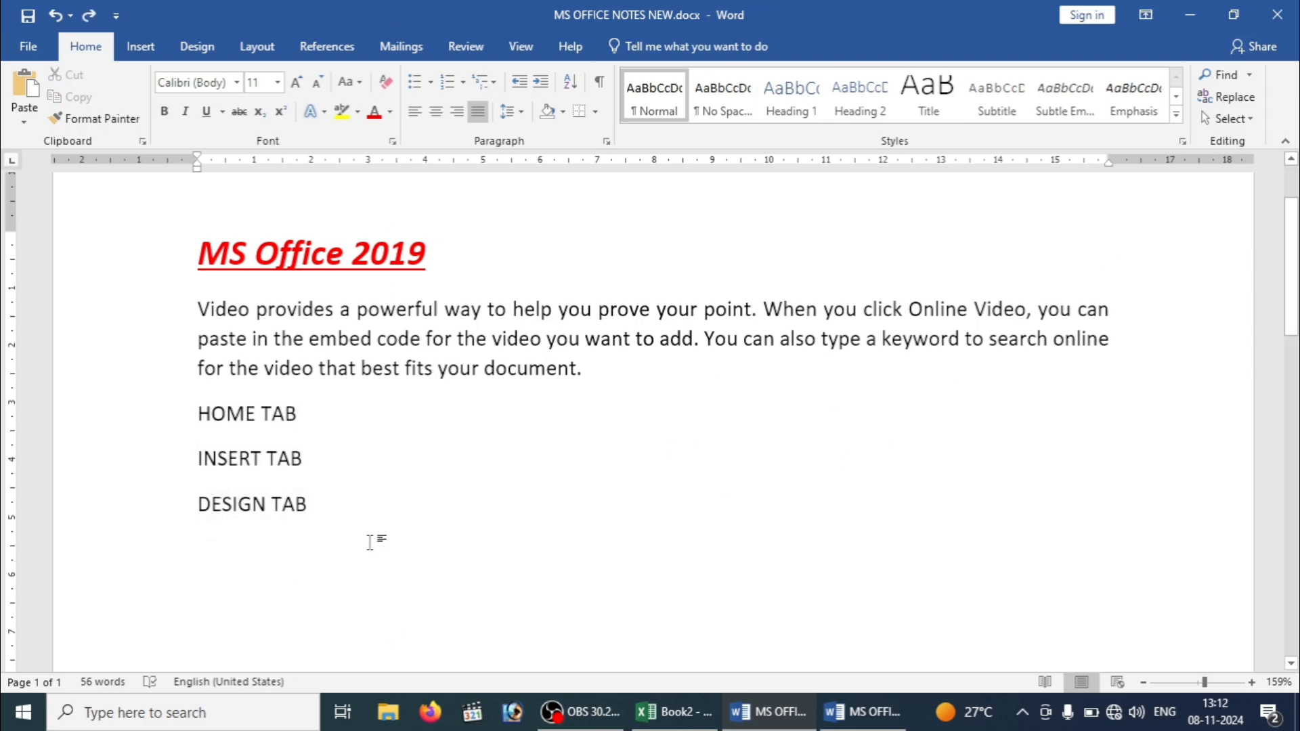
Step: Save MS OFFICE NOTES NEW.docx and close it, returning to the desktop
key("ctrl+s")
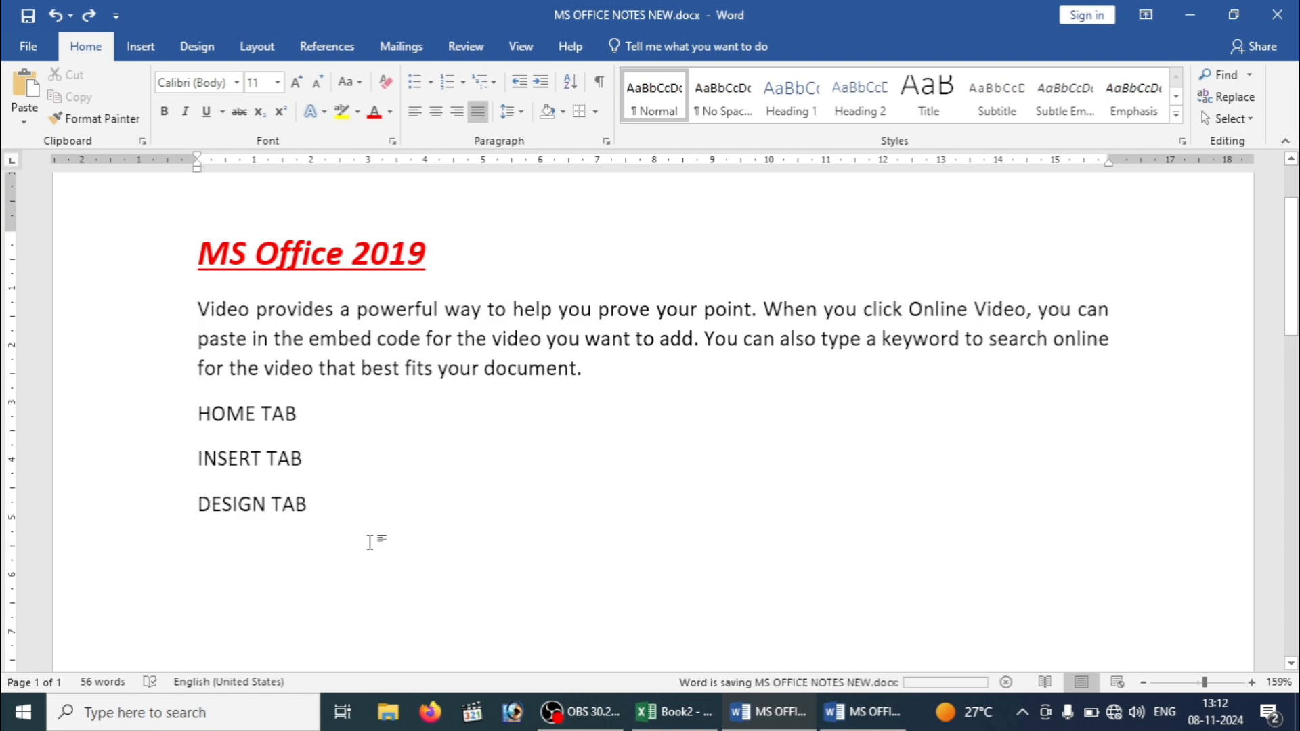
left_click(1276, 10)
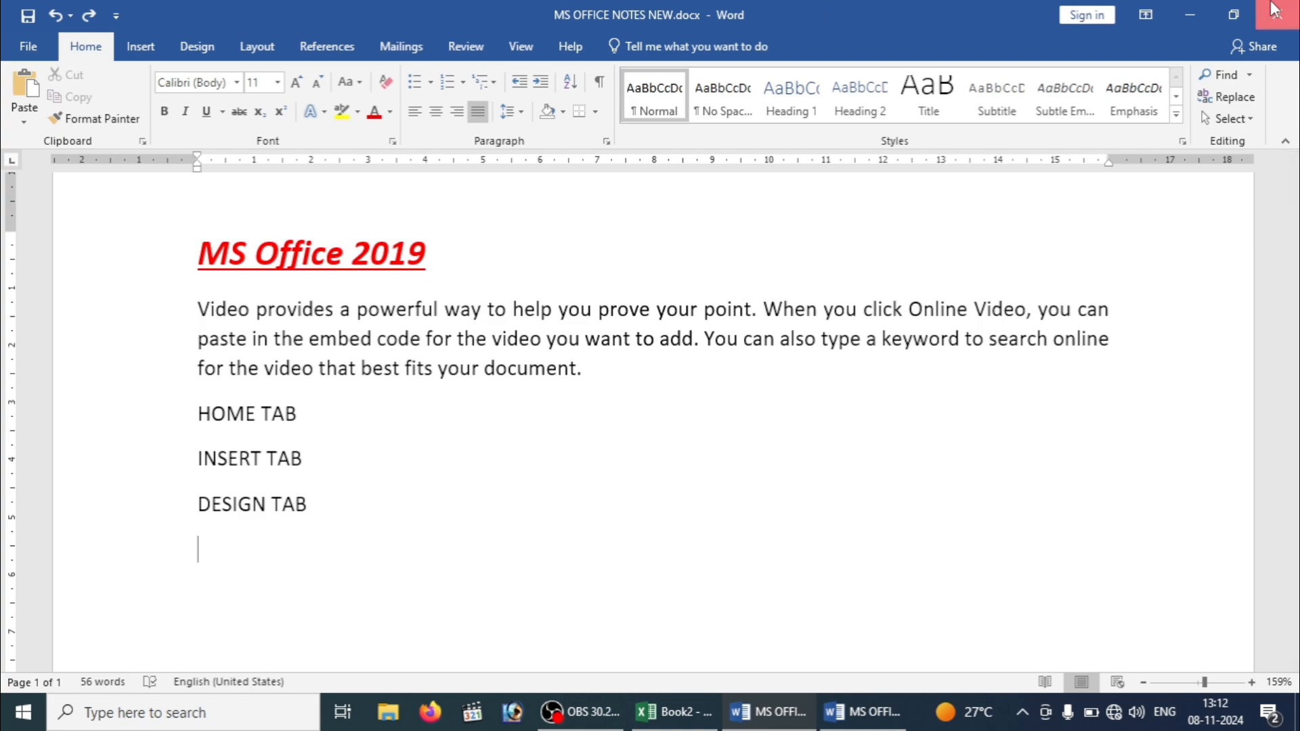
left_click(927, 192)
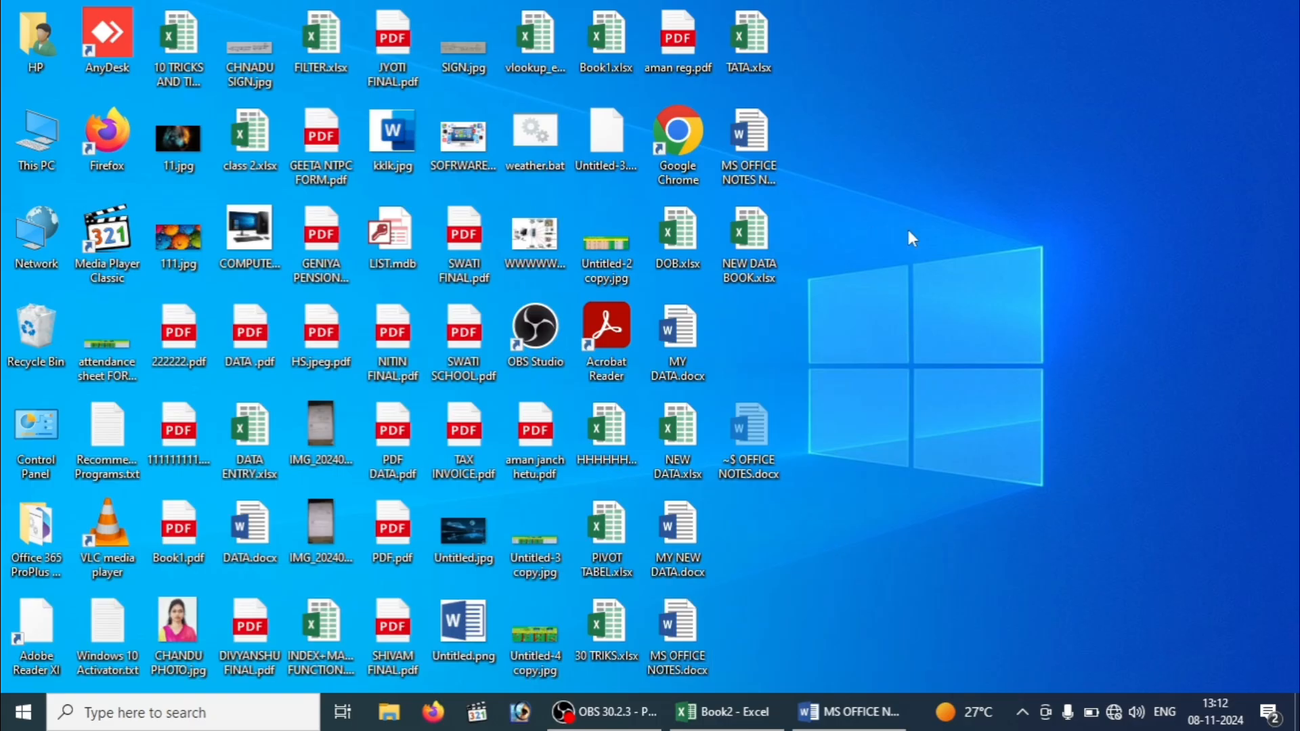
Step: Try to open the temporary file ~$ OFFICE NOTES.docx from the desktop, declining the recovery of its contents
double_click(759, 455)
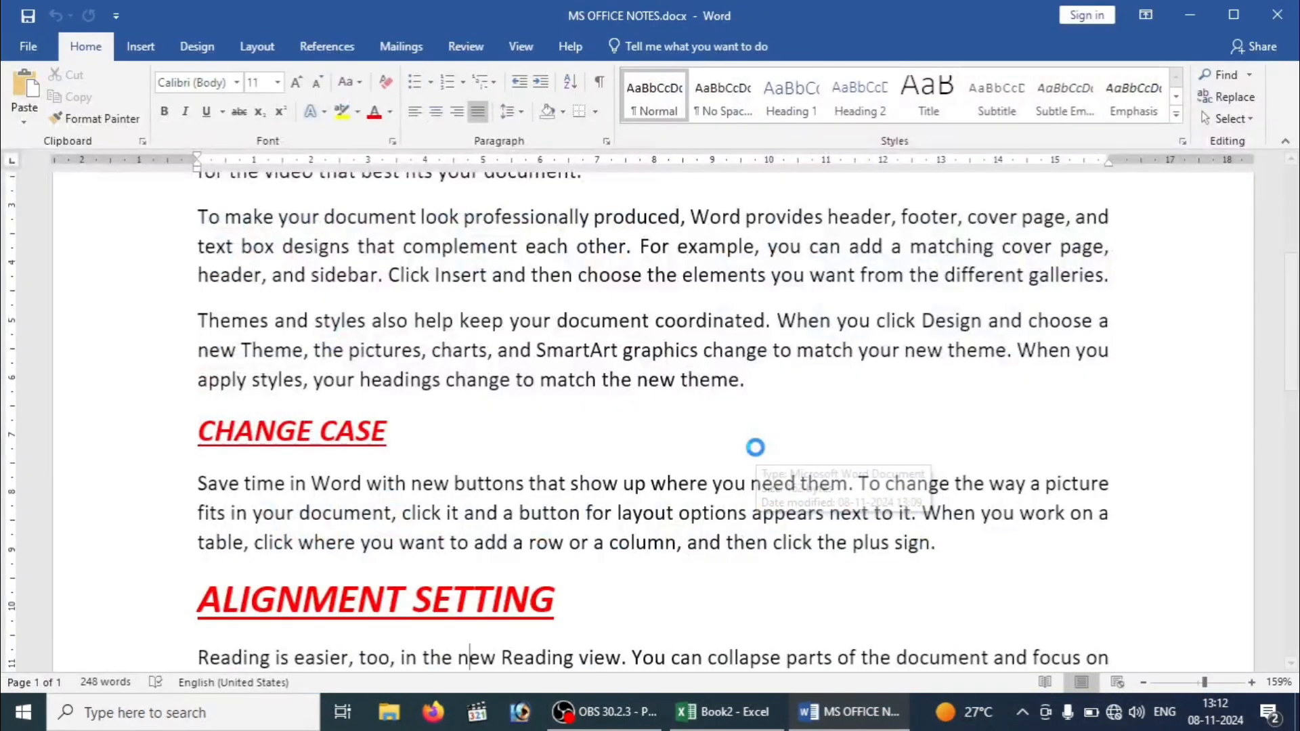
left_click(707, 368)
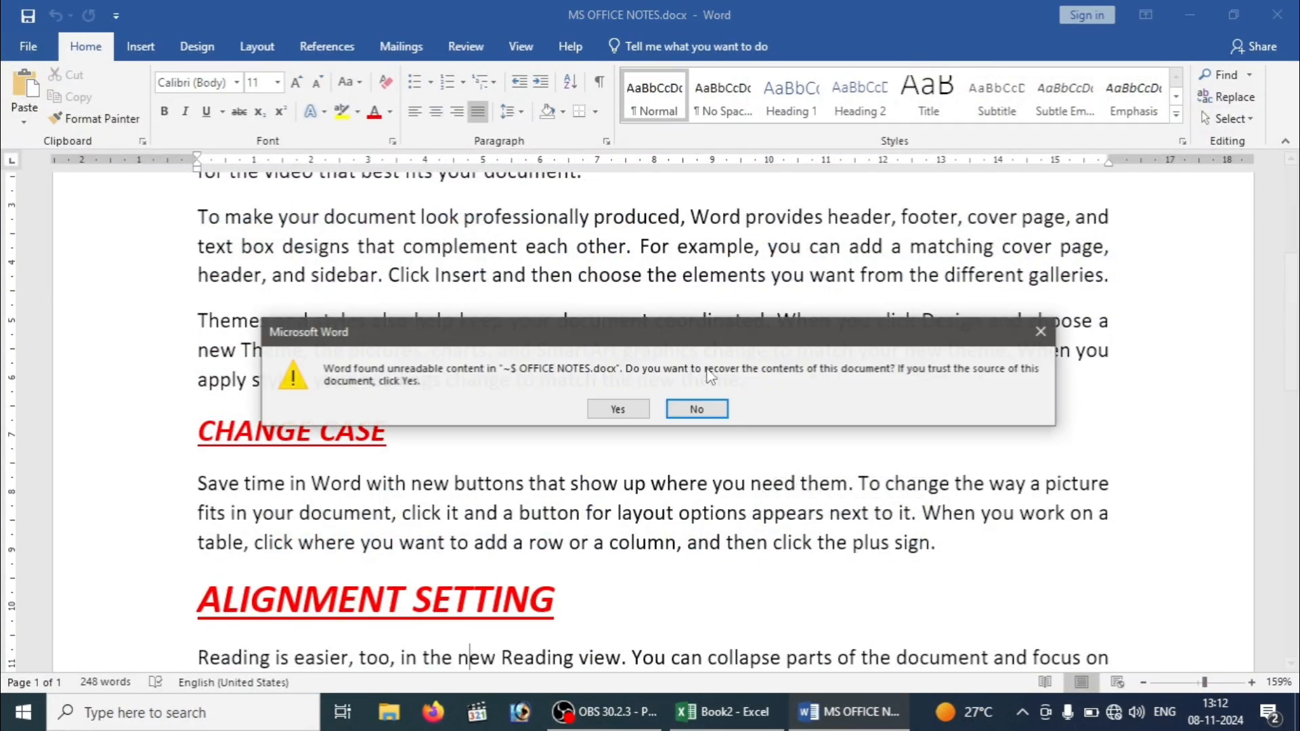
left_click(707, 416)
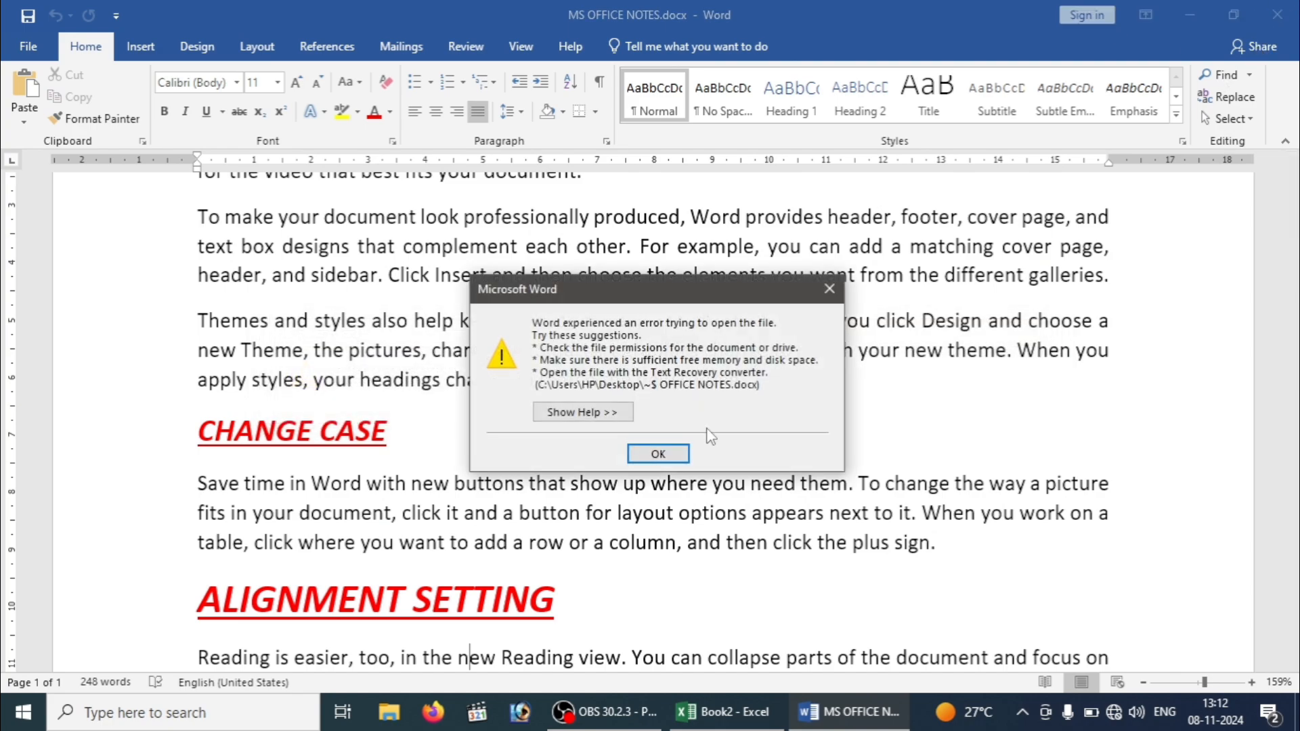
left_click(653, 454)
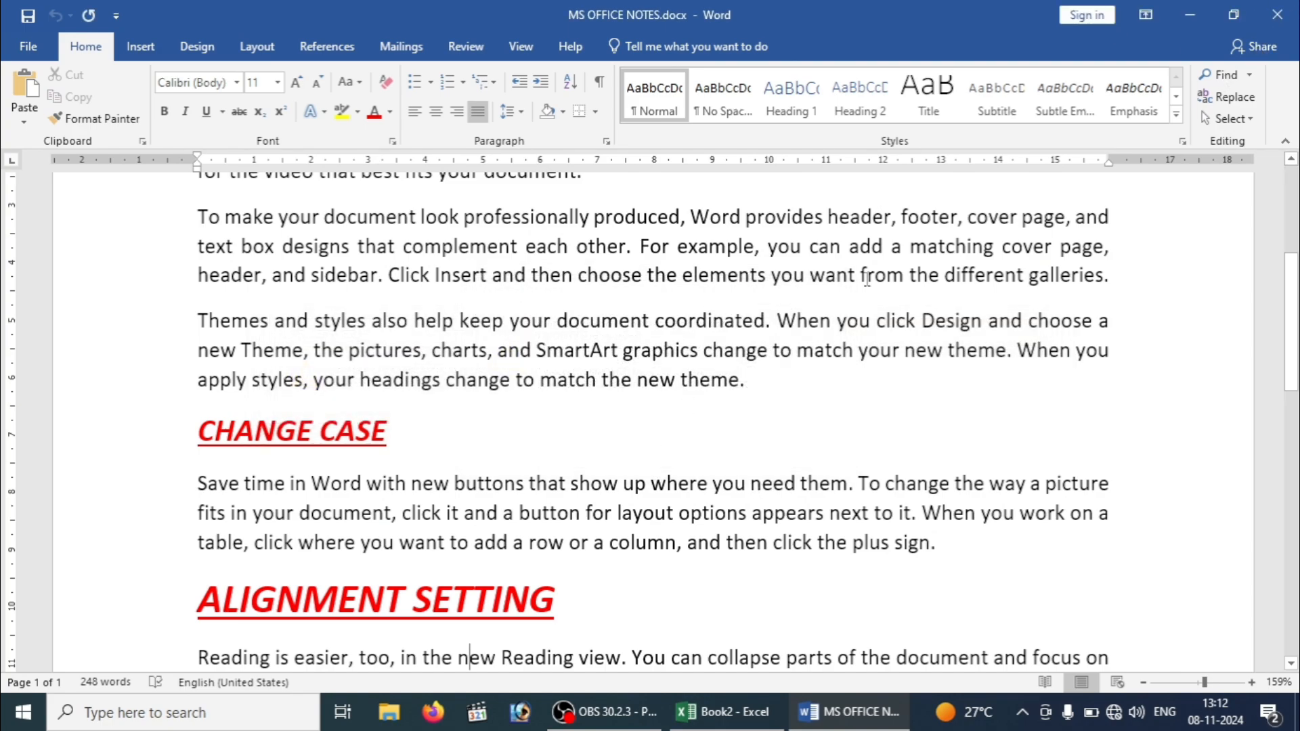
Step: Close MS OFFICE NOTES.docx and reopen MS OFFICE NOTES NEW.docx from the desktop
left_click(1281, 12)
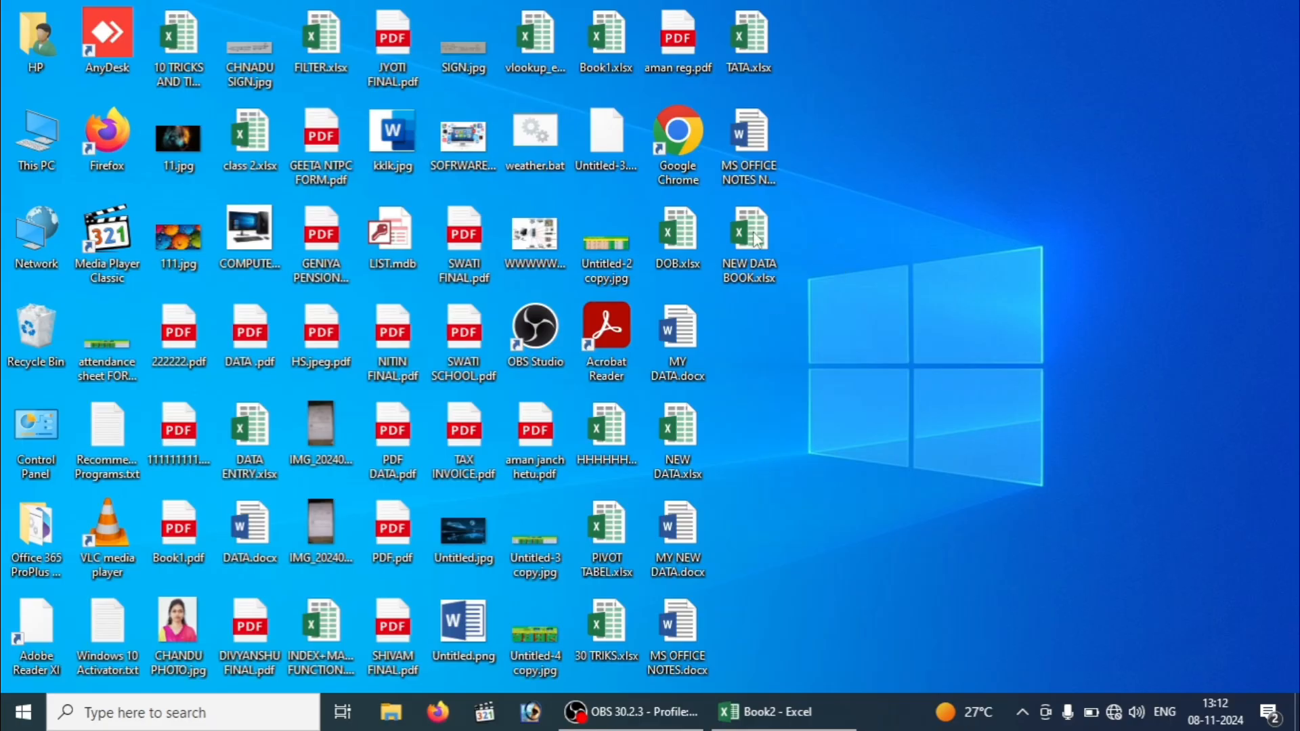
double_click(750, 160)
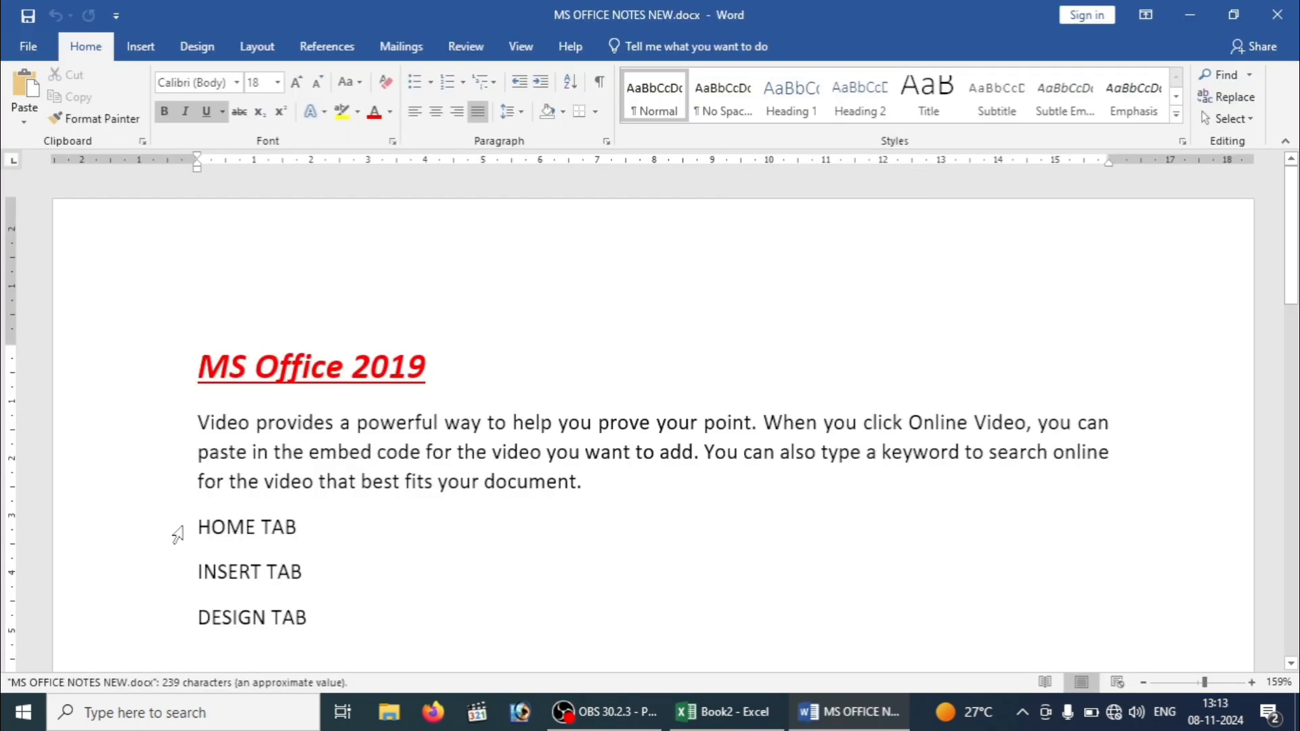
left_click(481, 494)
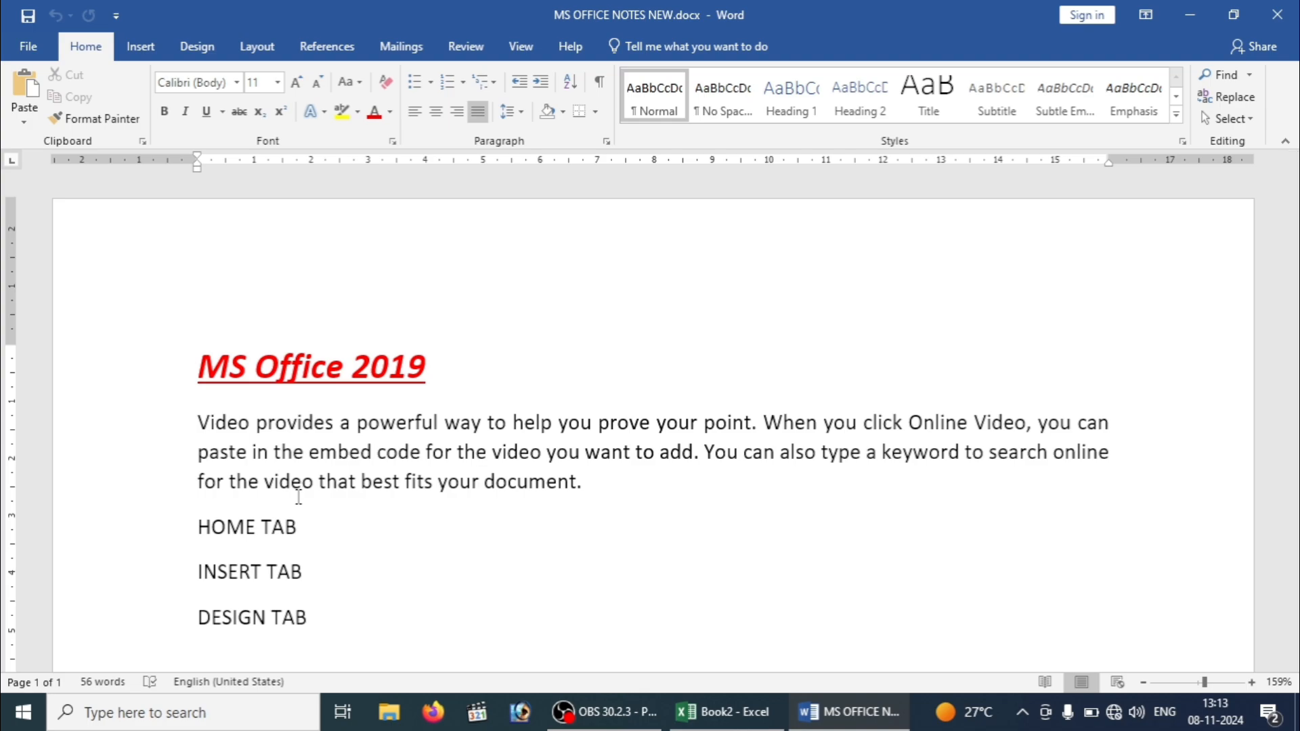
Step: Add blank lines below DESIGN TAB, followed by the lines "SAVE CTRL+S" and "Save as F12"
left_click(358, 587)
left_click(351, 610)
key("Return")
key("Return")
key("Return")
key("Return")
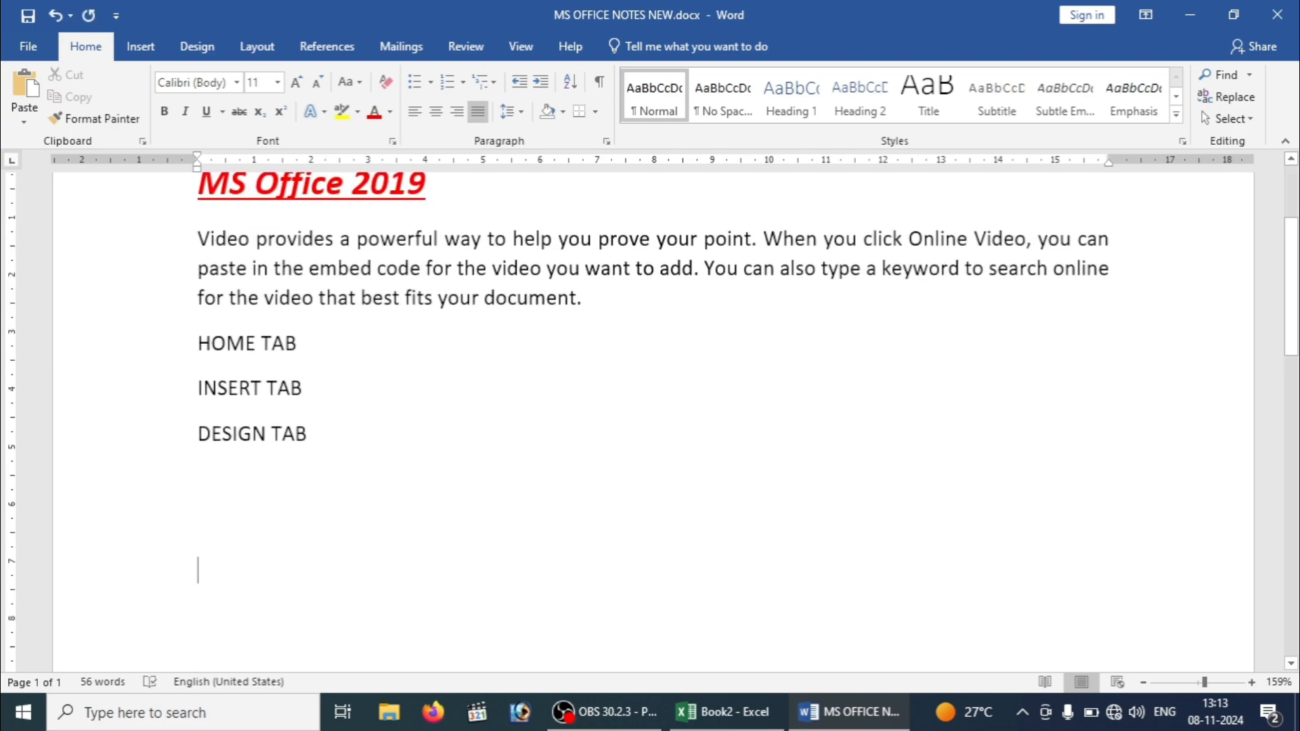
type("SAVE ")
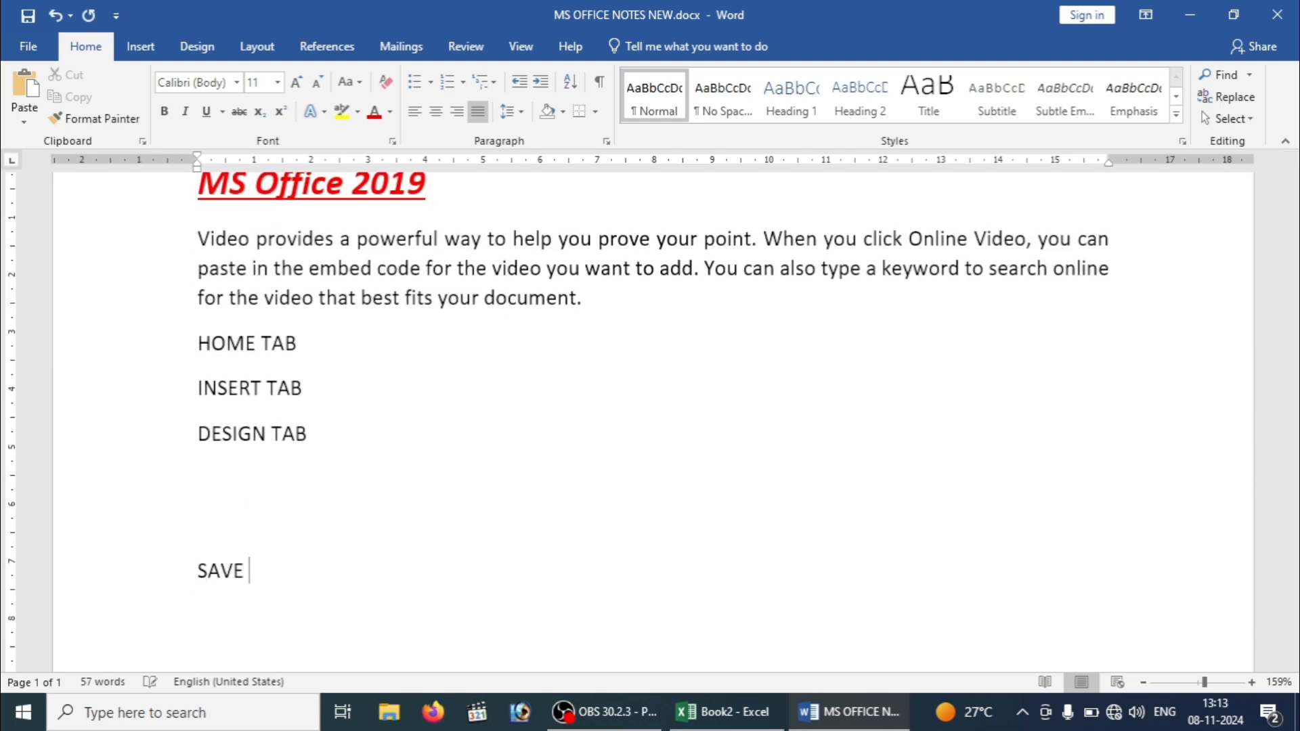
type("CTRL+S")
key("Return")
type("sAVE ")
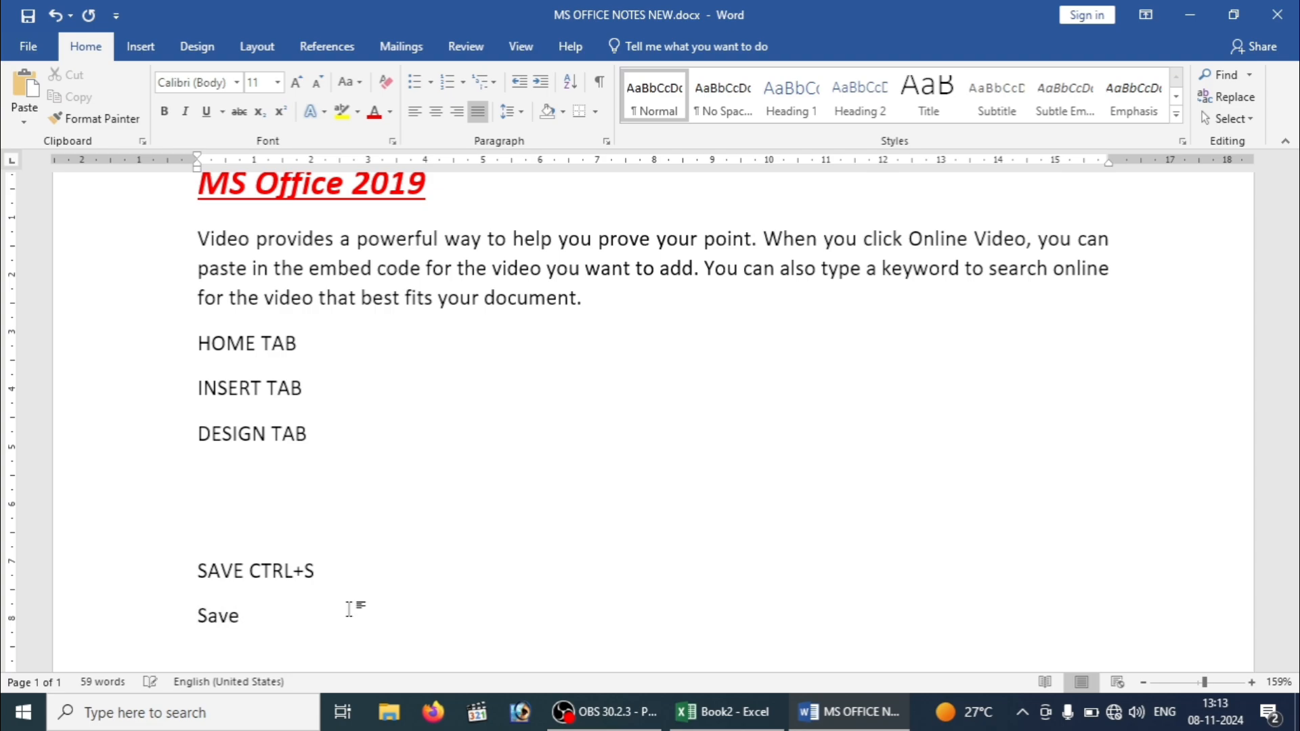
type("as F12")
left_click(358, 376)
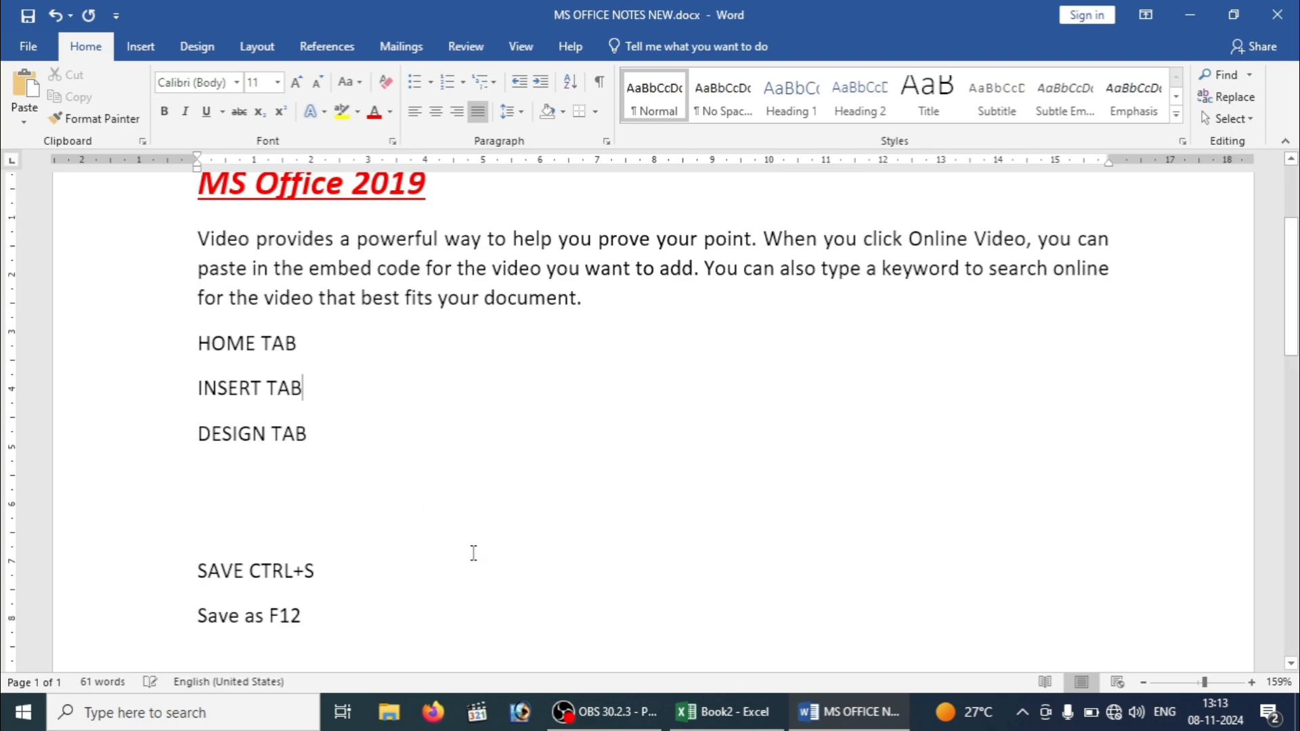